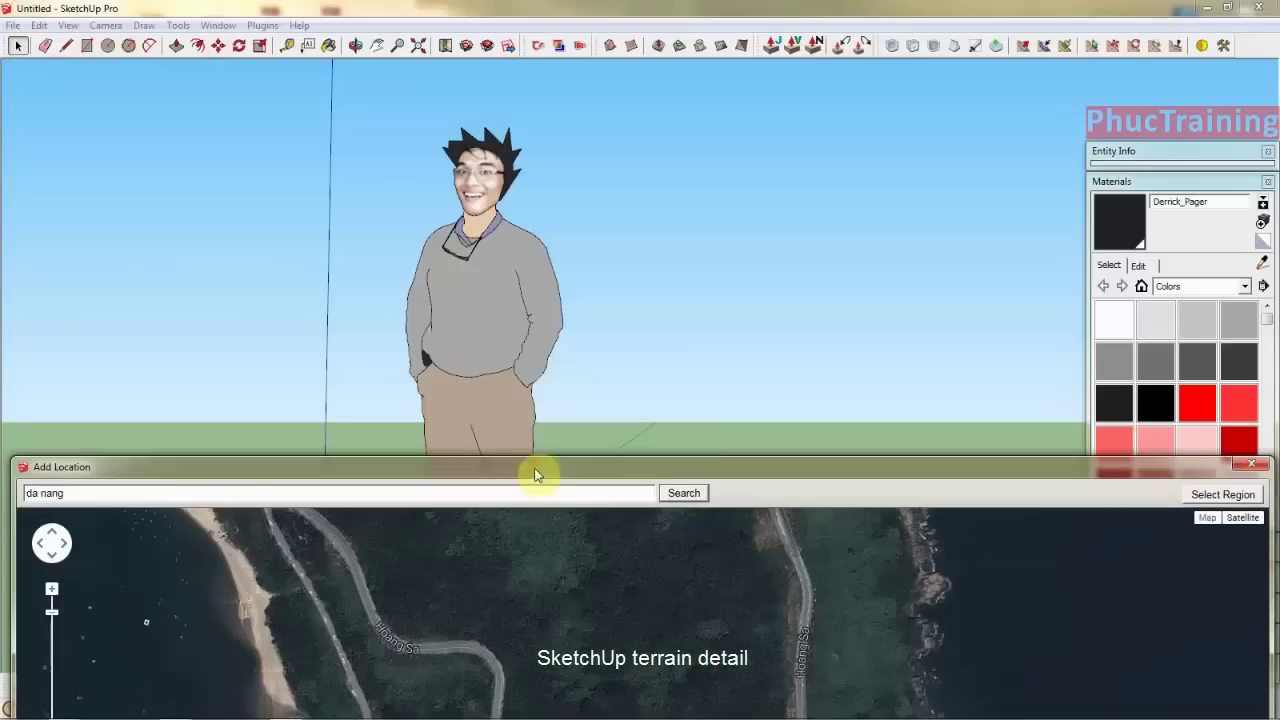
# Select a capture region around the winding road on the Da Nang peninsula and grab it.
pyautogui.moveTo(605, 478)
pyautogui.mouseDown()
pyautogui.moveTo(571, 151)
pyautogui.moveTo(600, 22)
pyautogui.mouseUp()
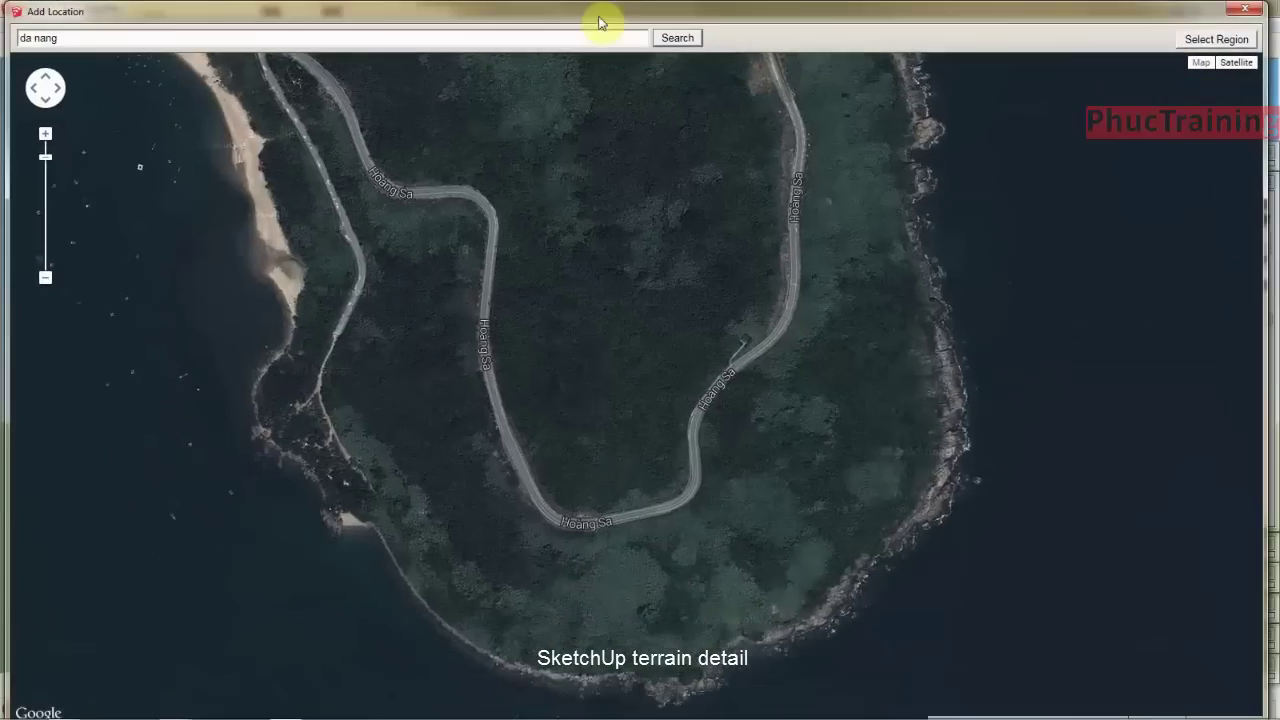
pyautogui.click(1238, 41)
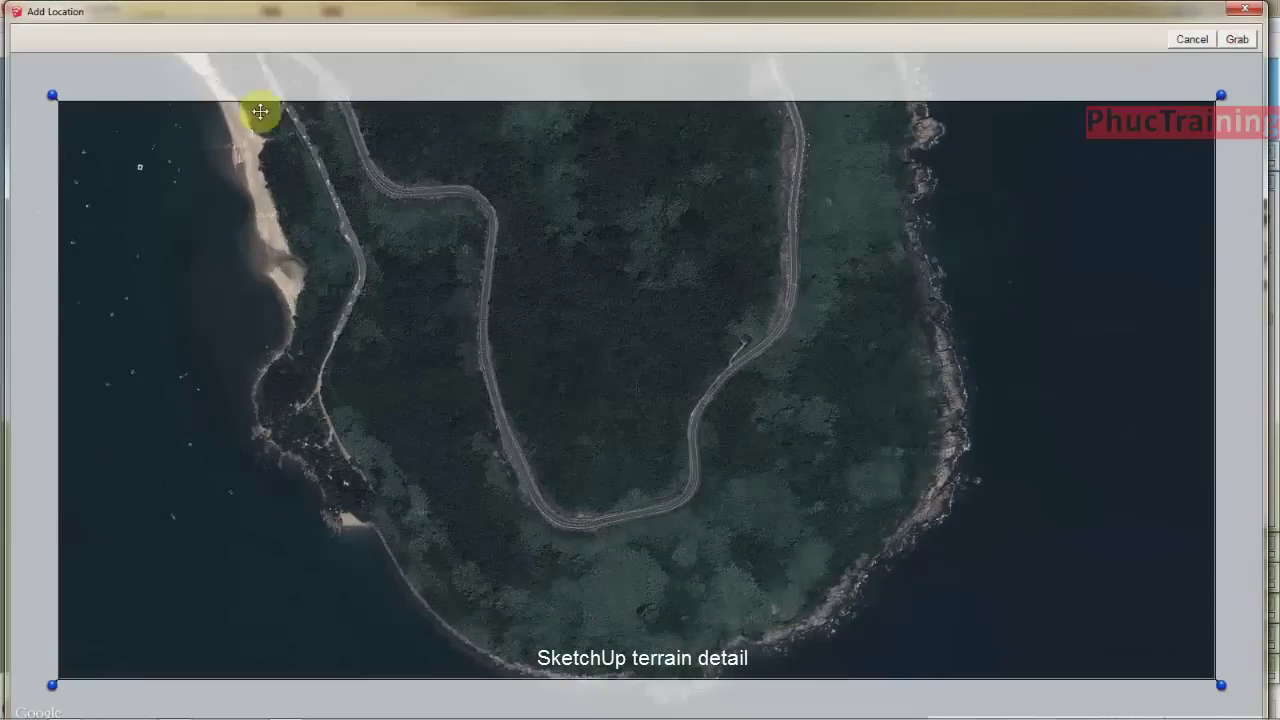
pyautogui.moveTo(53, 100); pyautogui.dragTo(67, 29)
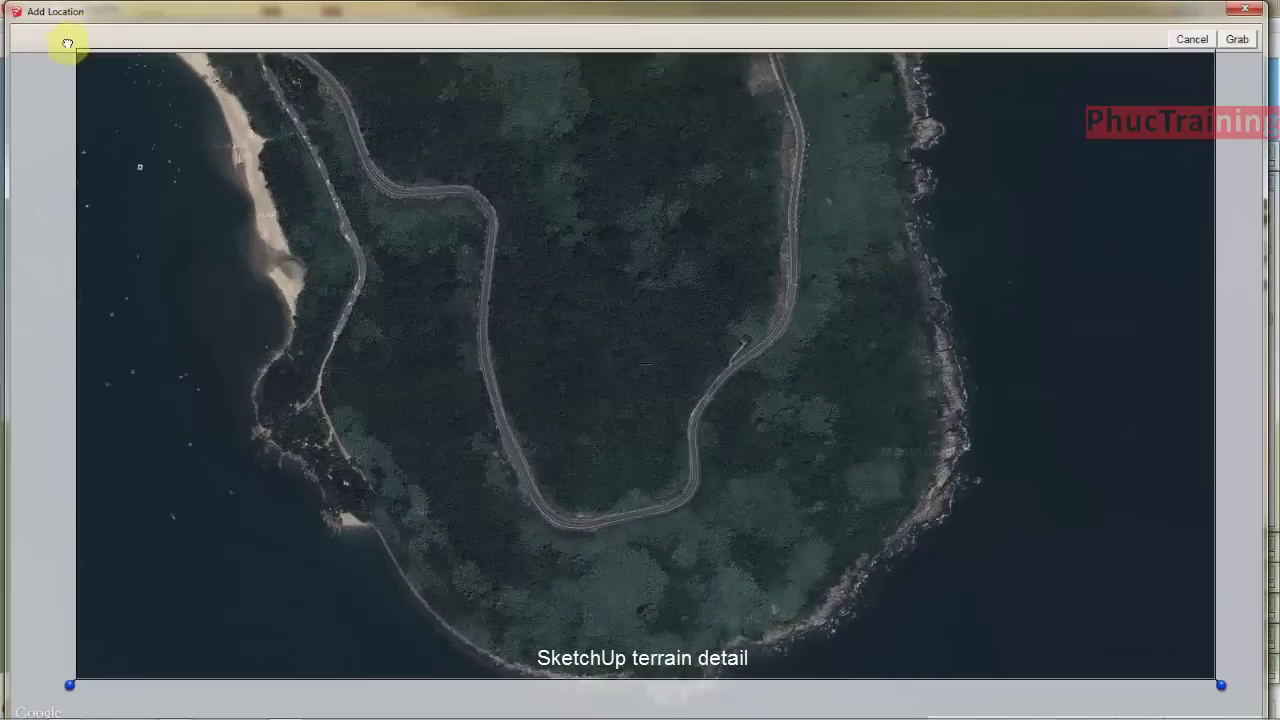
pyautogui.moveTo(1220, 690)
pyautogui.mouseDown()
pyautogui.moveTo(1029, 714)
pyautogui.moveTo(1049, 714)
pyautogui.moveTo(1033, 700)
pyautogui.mouseUp()
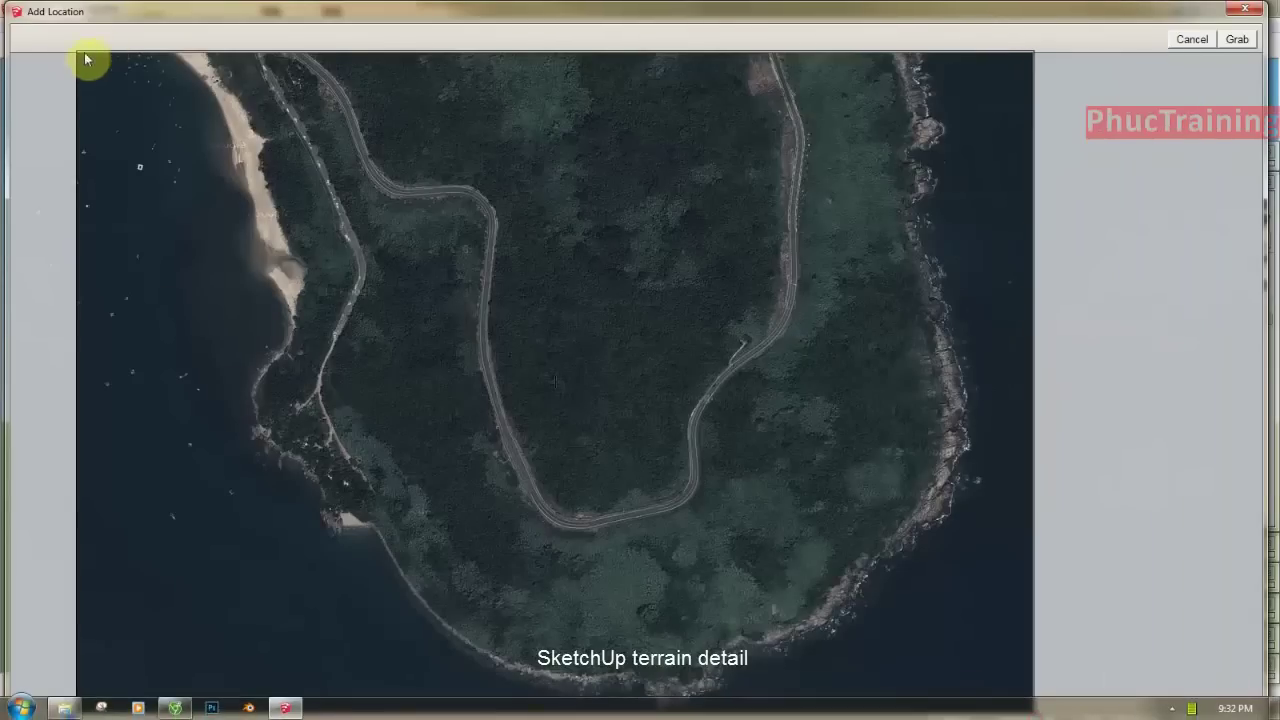
pyautogui.moveTo(294, 147)
pyautogui.mouseDown()
pyautogui.moveTo(420, 189)
pyautogui.moveTo(500, 189)
pyautogui.mouseUp()
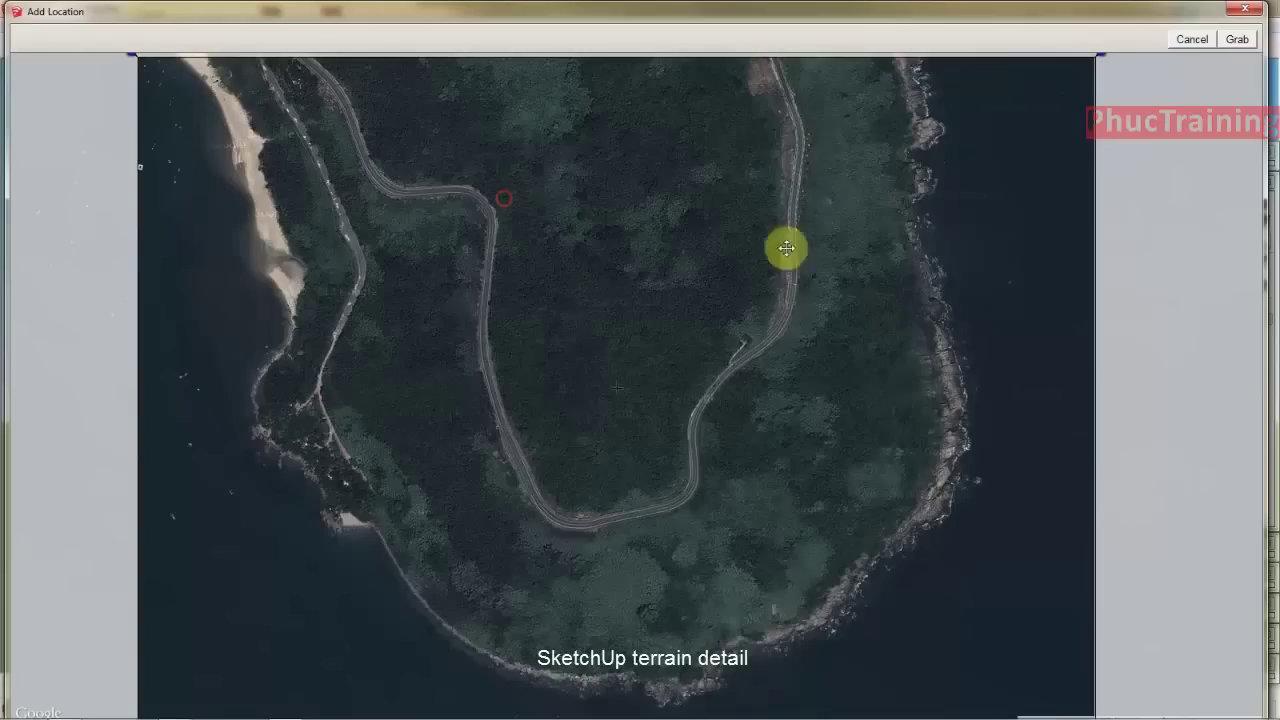
pyautogui.click(1236, 40)
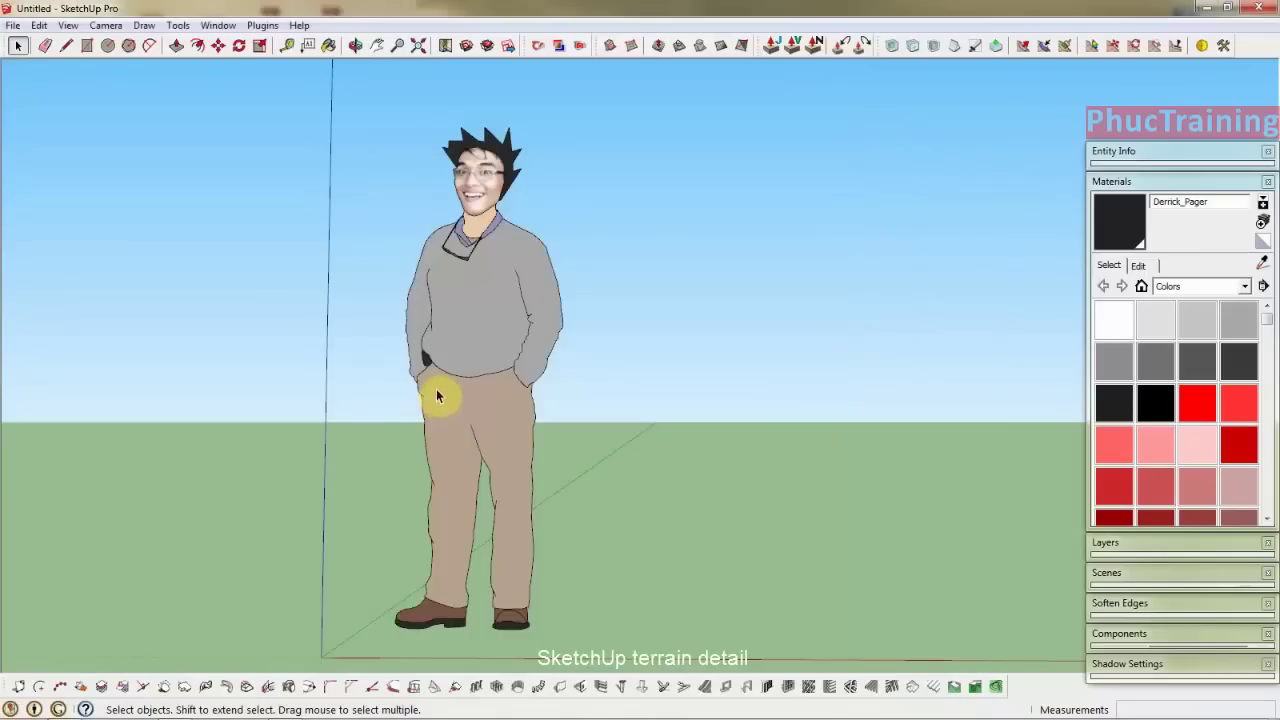
# Bring the imported satellite snapshot into view and unlock it.
pyautogui.moveTo(620, 280); pyautogui.dragTo(475, 381, button='middle')
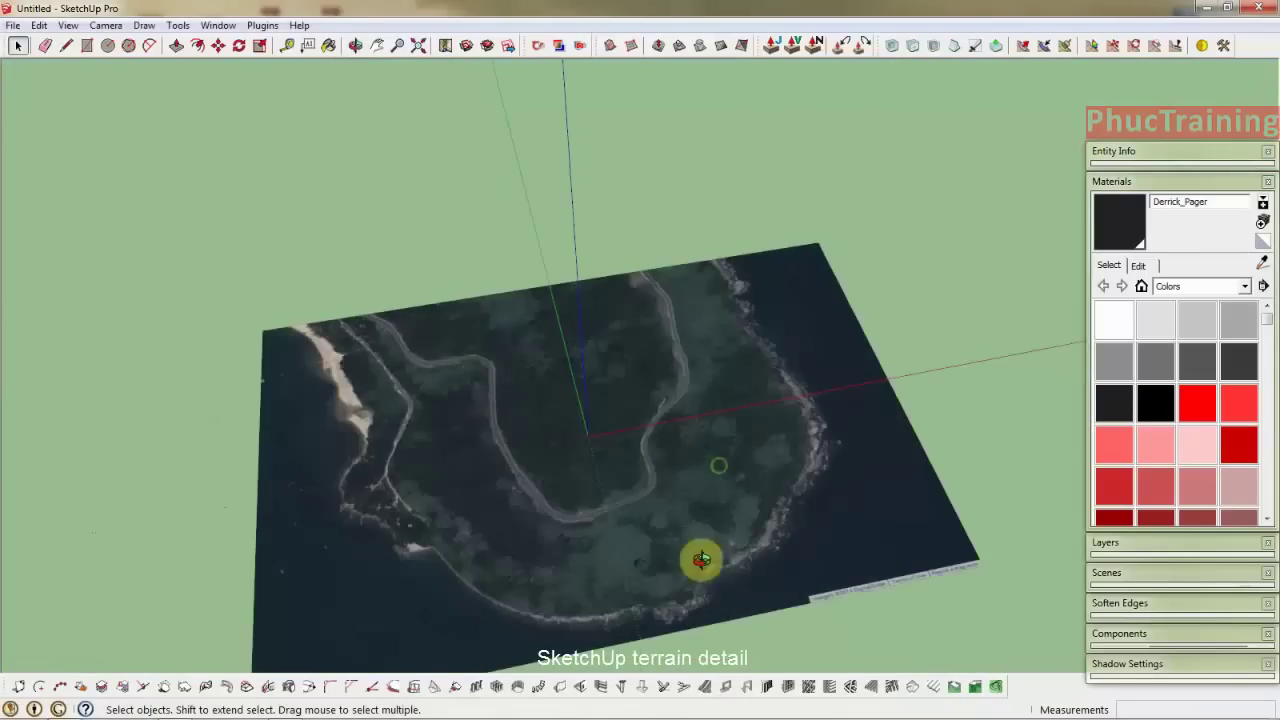
pyautogui.moveTo(701, 559)
pyautogui.mouseDown(button='middle')
pyautogui.moveTo(409, 354)
pyautogui.moveTo(883, 323)
pyautogui.moveTo(583, 277)
pyautogui.moveTo(929, 463)
pyautogui.moveTo(920, 451)
pyautogui.moveTo(594, 500)
pyautogui.moveTo(800, 364)
pyautogui.moveTo(720, 520)
pyautogui.moveTo(777, 486)
pyautogui.mouseUp(button='middle')
pyautogui.scroll(3, 720, 520)
pyautogui.scroll(3, 666, 466)
pyautogui.moveTo(666, 466)
pyautogui.mouseDown(button='middle')
pyautogui.moveTo(401, 219)
pyautogui.moveTo(489, 149)
pyautogui.moveTo(626, 280)
pyautogui.moveTo(540, 320)
pyautogui.mouseUp(button='middle')
pyautogui.press('space')
pyautogui.rightClick(540, 314)
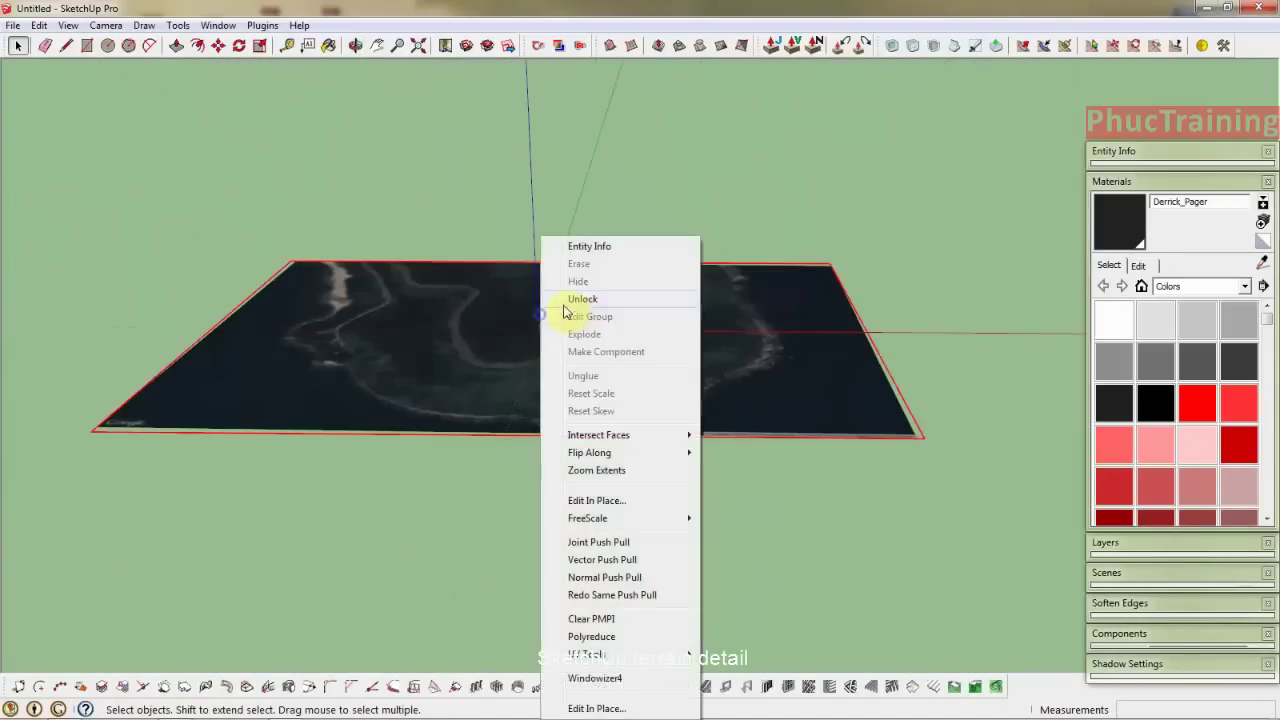
pyautogui.click(586, 302)
# Show the location terrain in 3D via File > Geo-location and view it from the side.
pyautogui.click(68, 27)
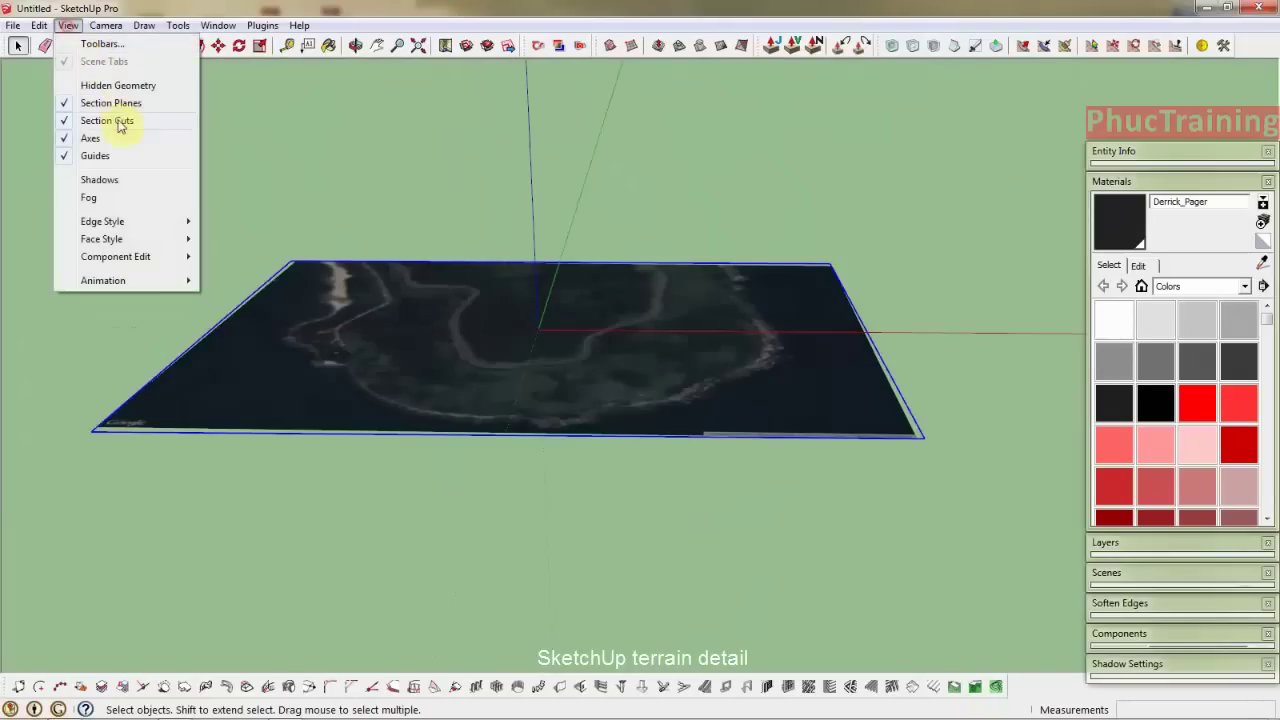
pyautogui.click(13, 25)
pyautogui.moveTo(200, 239)
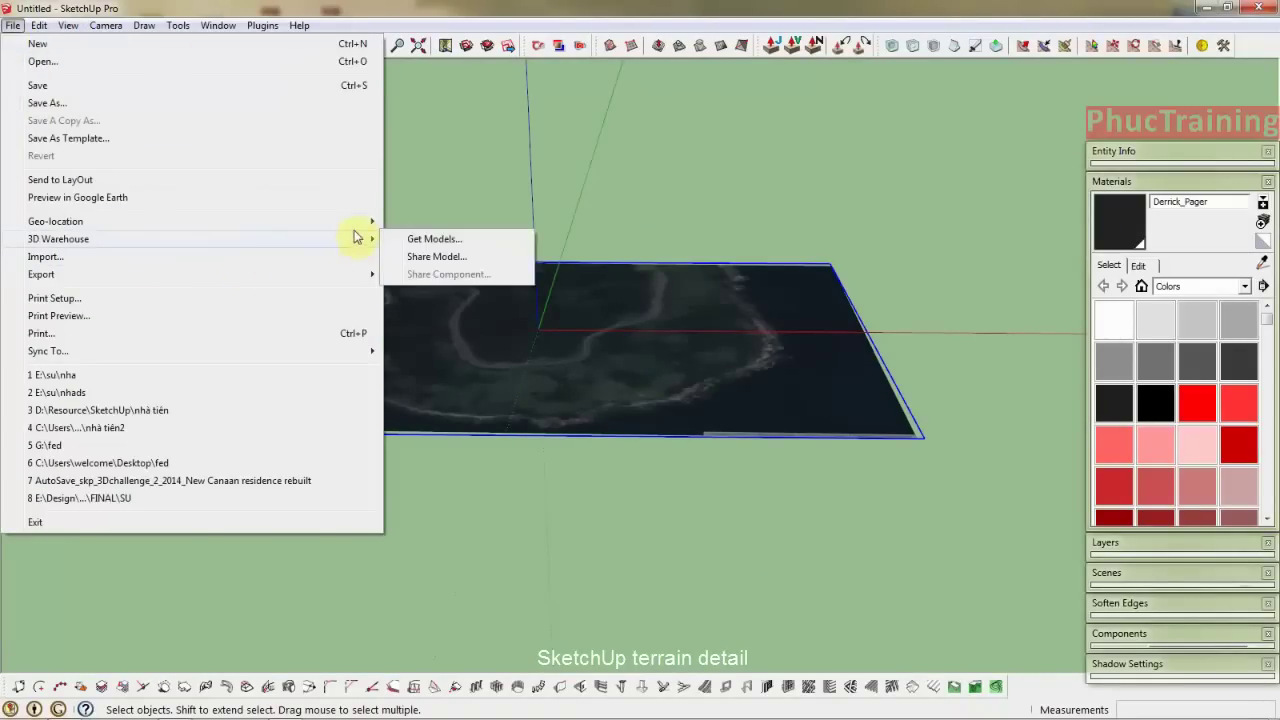
pyautogui.click(428, 258)
pyautogui.moveTo(686, 351)
pyautogui.mouseDown(button='middle')
pyautogui.moveTo(291, 223)
pyautogui.moveTo(651, 366)
pyautogui.moveTo(575, 370)
pyautogui.moveTo(591, 366)
pyautogui.moveTo(646, 457)
pyautogui.moveTo(583, 314)
pyautogui.moveTo(433, 421)
pyautogui.moveTo(586, 400)
pyautogui.mouseUp(button='middle')
# Unlock the 3D terrain and Ctrl-move a copy of it high above the original.
pyautogui.rightClick(586, 400)
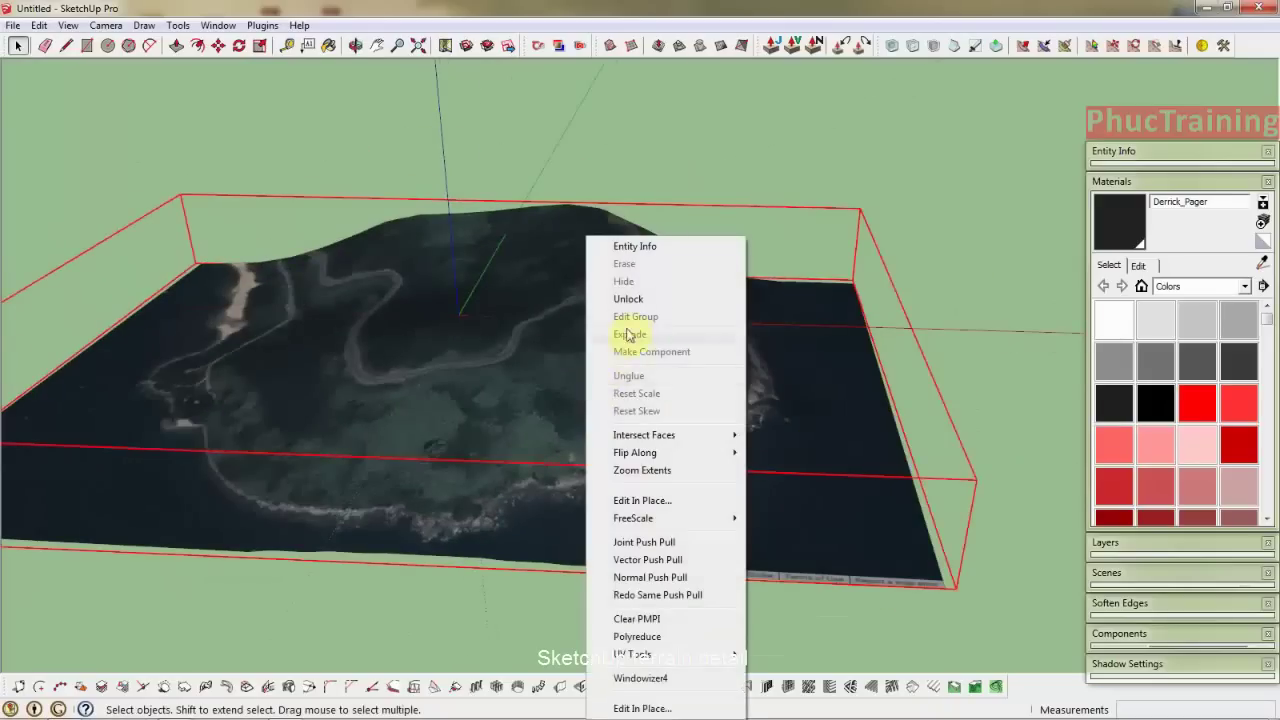
pyautogui.click(634, 334)
pyautogui.scroll(-3, 606, 507)
pyautogui.scroll(-5, 606, 507)
pyautogui.moveTo(700, 371); pyautogui.dragTo(663, 434, button='middle')
pyautogui.press('m')
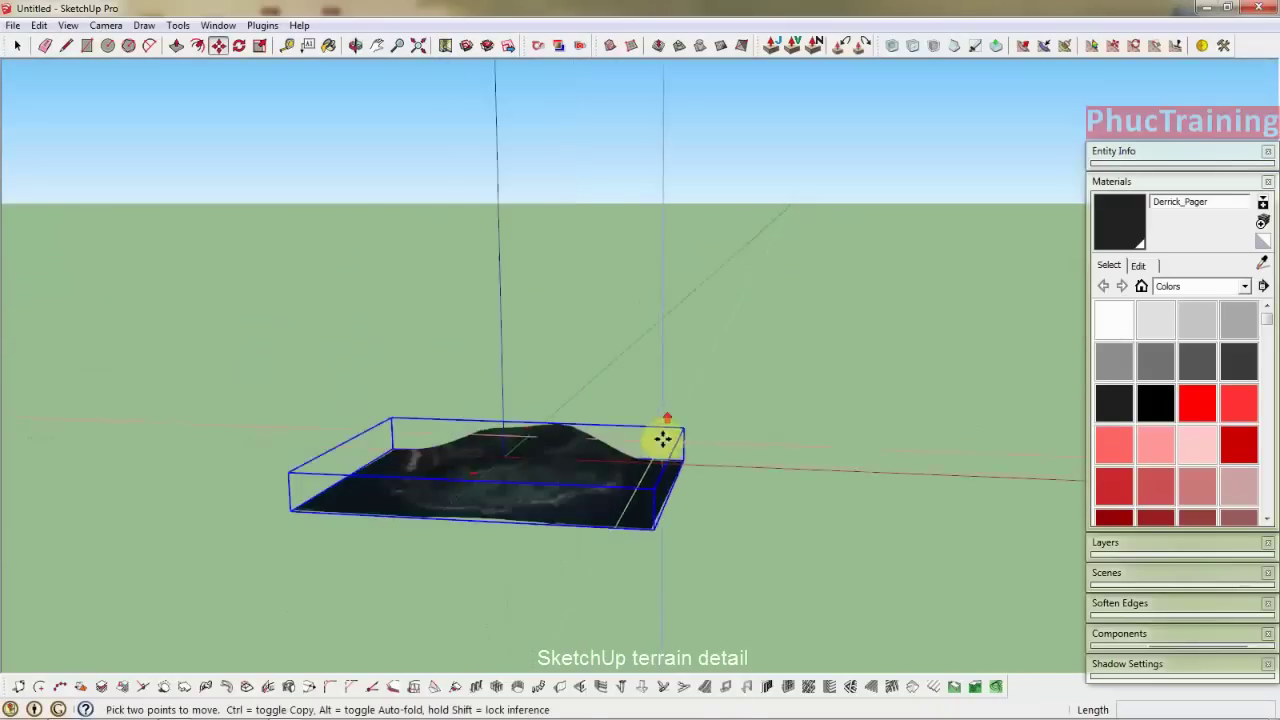
pyautogui.scroll(3, 668, 347)
pyautogui.press('ctrl')
pyautogui.click(668, 347)
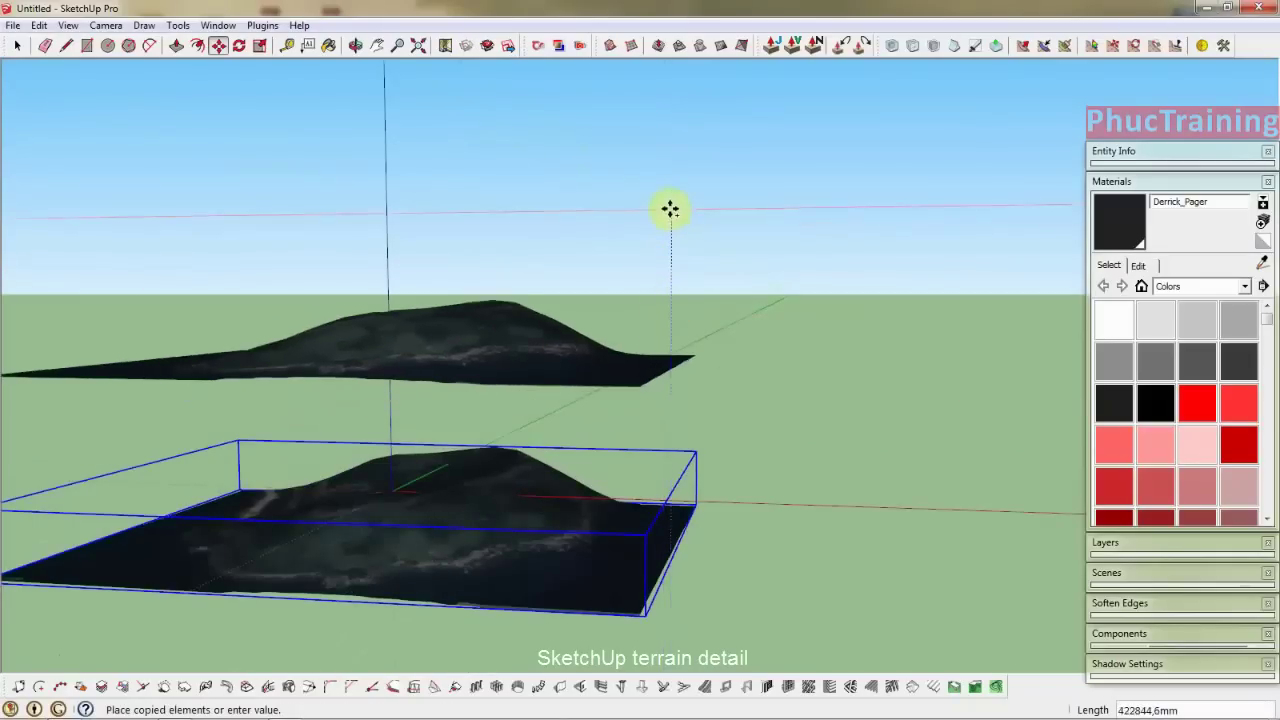
pyautogui.scroll(-2, 670, 220)
pyautogui.click(669, 126)
# Hide the upper terrain copy.
pyautogui.press('space')
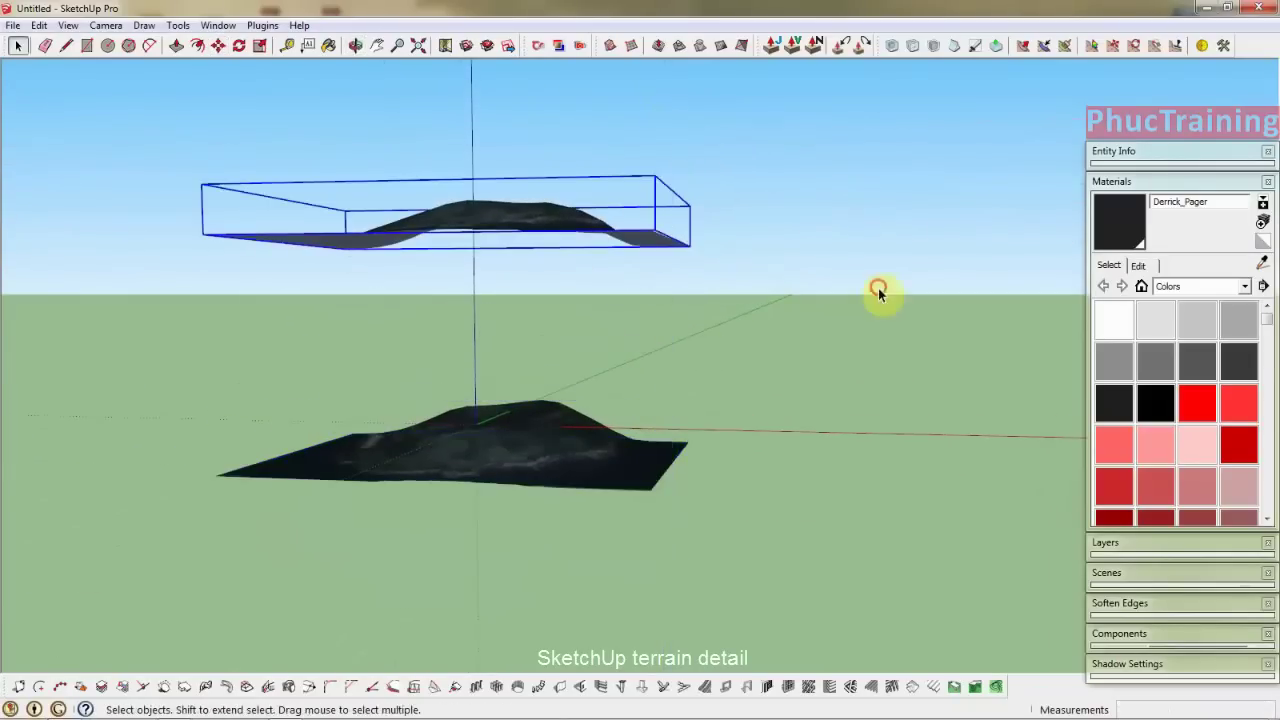
pyautogui.moveTo(880, 291); pyautogui.dragTo(599, 433, button='middle')
pyautogui.rightClick(540, 285)
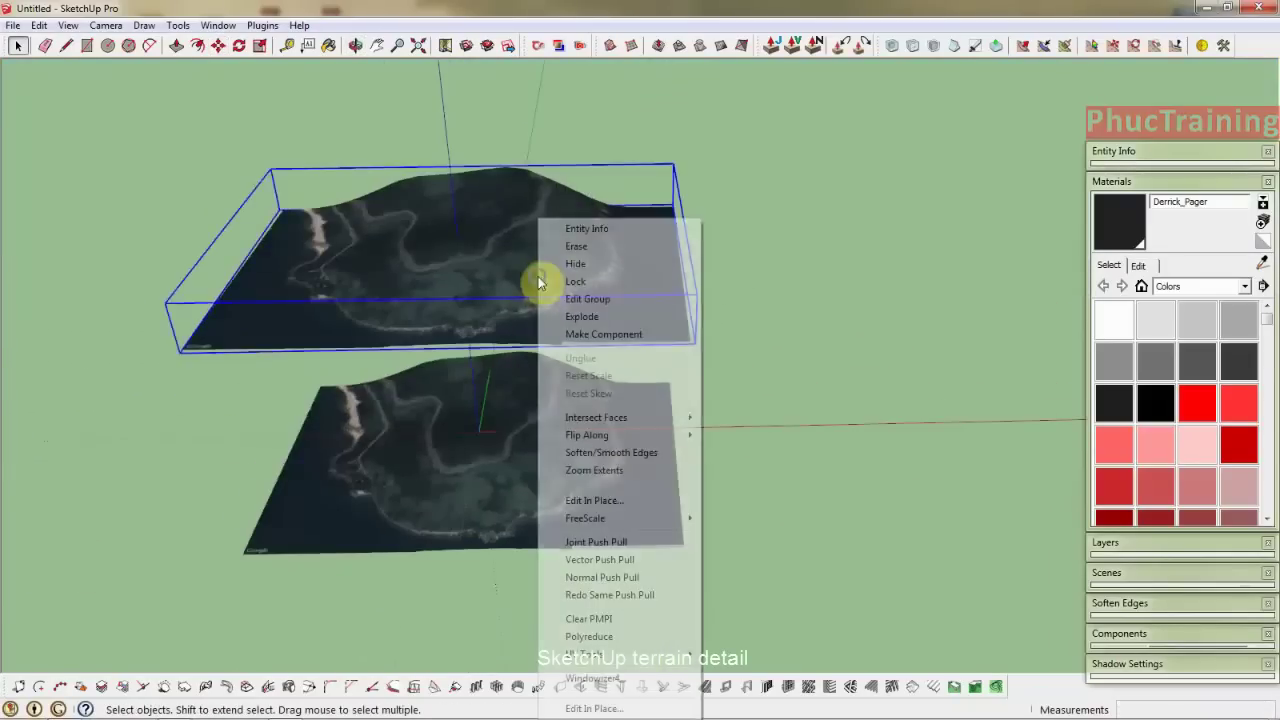
pyautogui.click(590, 263)
# Select the lower terrain and turn on View > Hidden Geometry to reveal its mesh.
pyautogui.click(527, 493)
pyautogui.scroll(3, 527, 493)
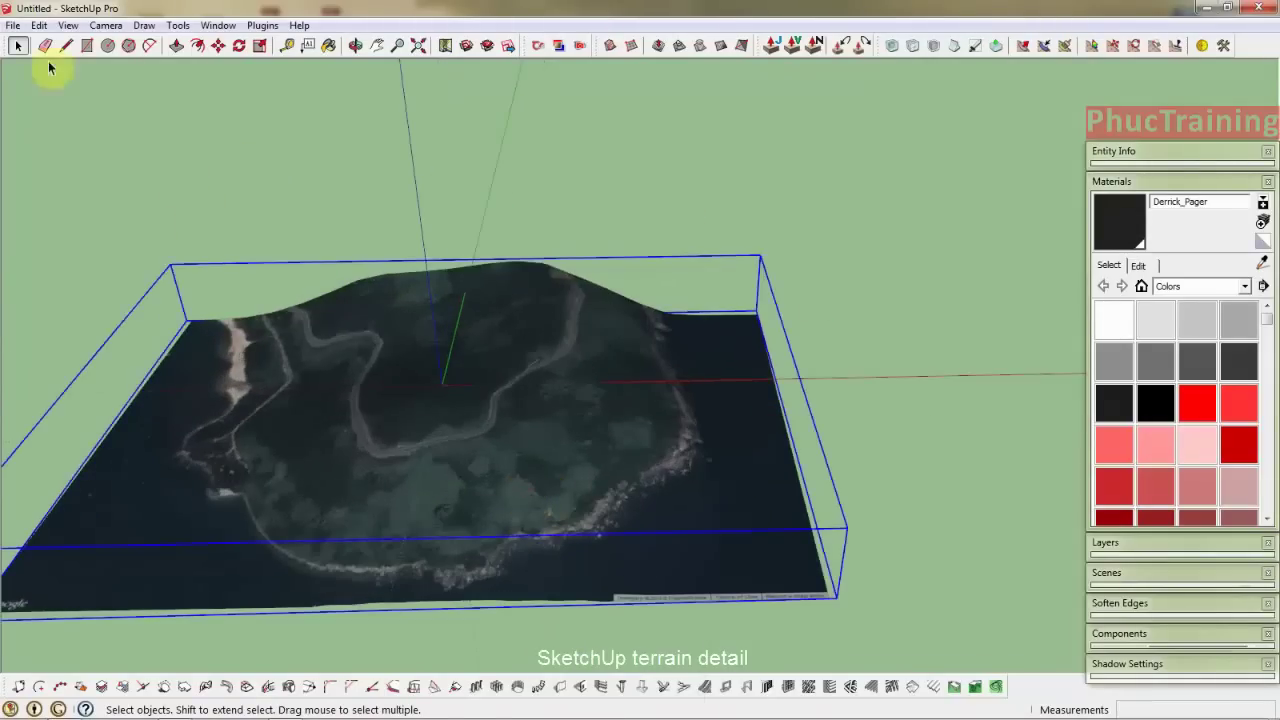
pyautogui.click(63, 25)
pyautogui.click(110, 85)
pyautogui.moveTo(608, 620)
pyautogui.mouseDown(button='middle')
pyautogui.moveTo(708, 405)
pyautogui.moveTo(860, 455)
pyautogui.moveTo(751, 523)
pyautogui.mouseUp(button='middle')
pyautogui.scroll(3, 694, 405)
pyautogui.scroll(2, 648, 430)
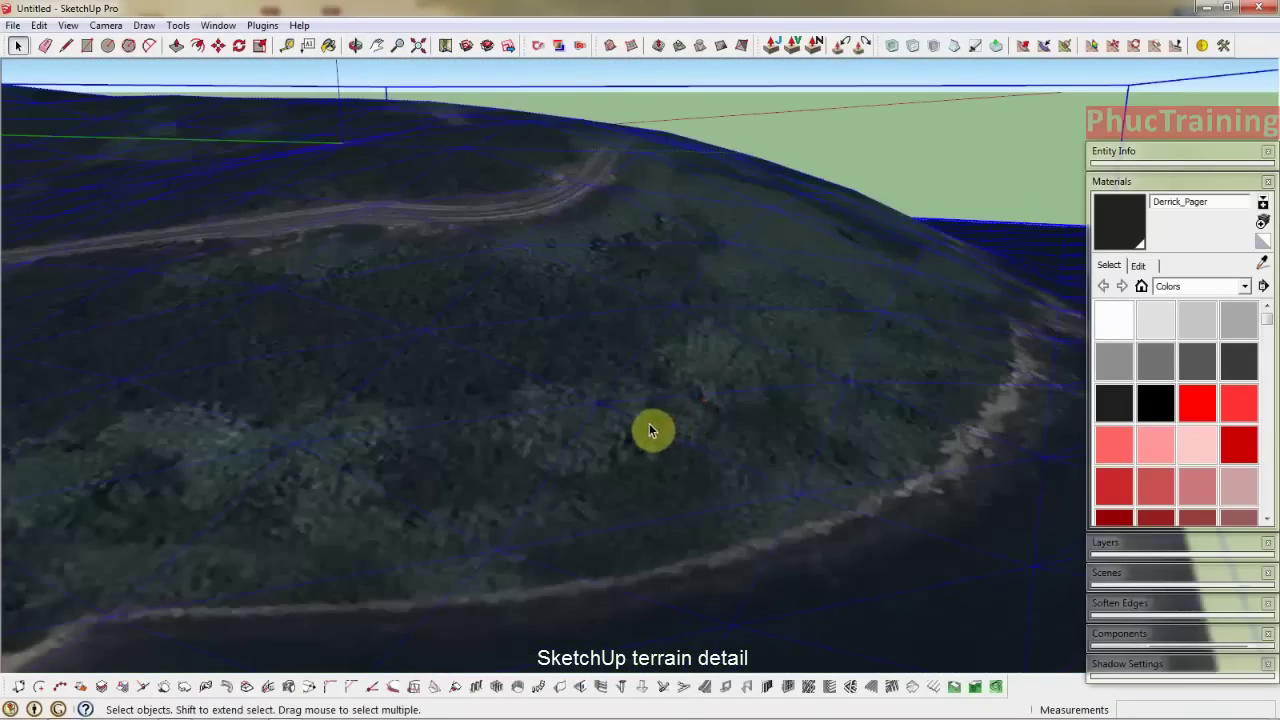
pyautogui.scroll(-3, 640, 513)
pyautogui.scroll(-3, 642, 490)
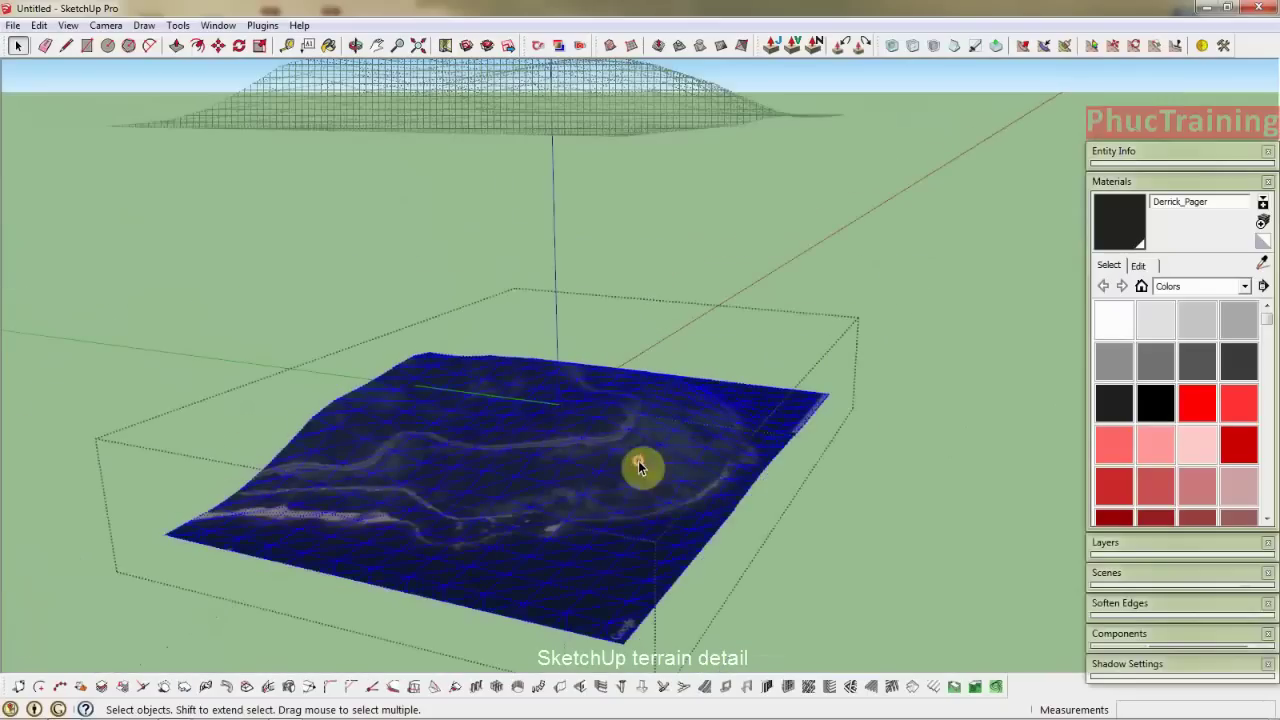
# Apply Subdivide and Smooth at 2 iterations to the lower terrain mesh, then zoom out.
pyautogui.scroll(1, 660, 470)
pyautogui.moveTo(663, 476)
pyautogui.mouseDown(button='middle')
pyautogui.moveTo(523, 500)
pyautogui.moveTo(491, 460)
pyautogui.mouseUp(button='middle')
pyautogui.scroll(3, 491, 460)
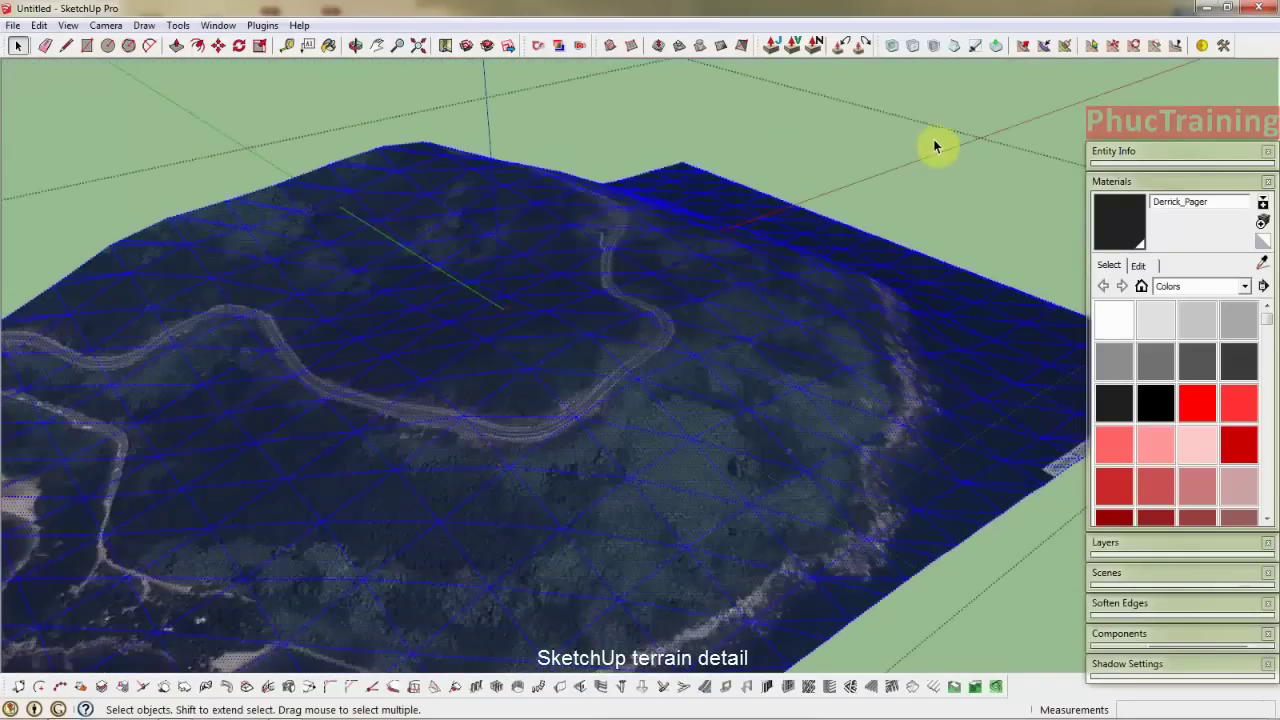
pyautogui.click(892, 45)
pyautogui.scroll(1, 679, 403)
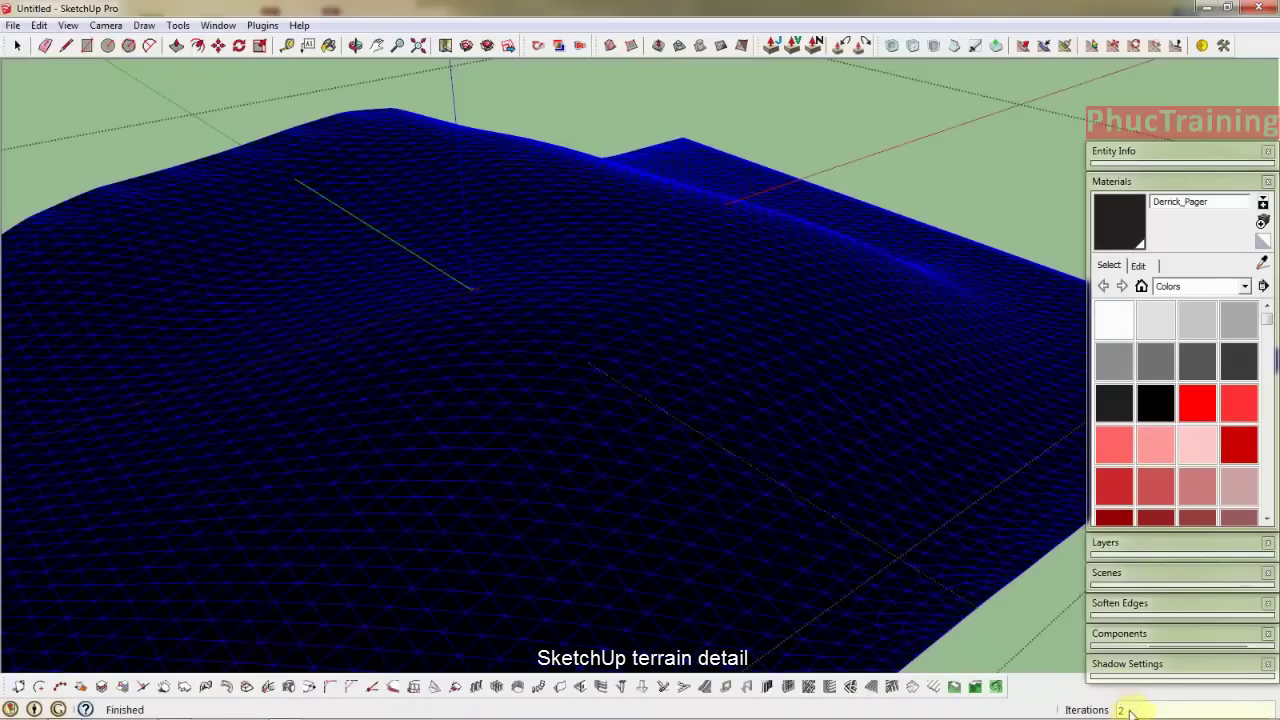
pyautogui.press('space')
pyautogui.scroll(-3, 805, 514)
pyautogui.scroll(-3, 820, 345)
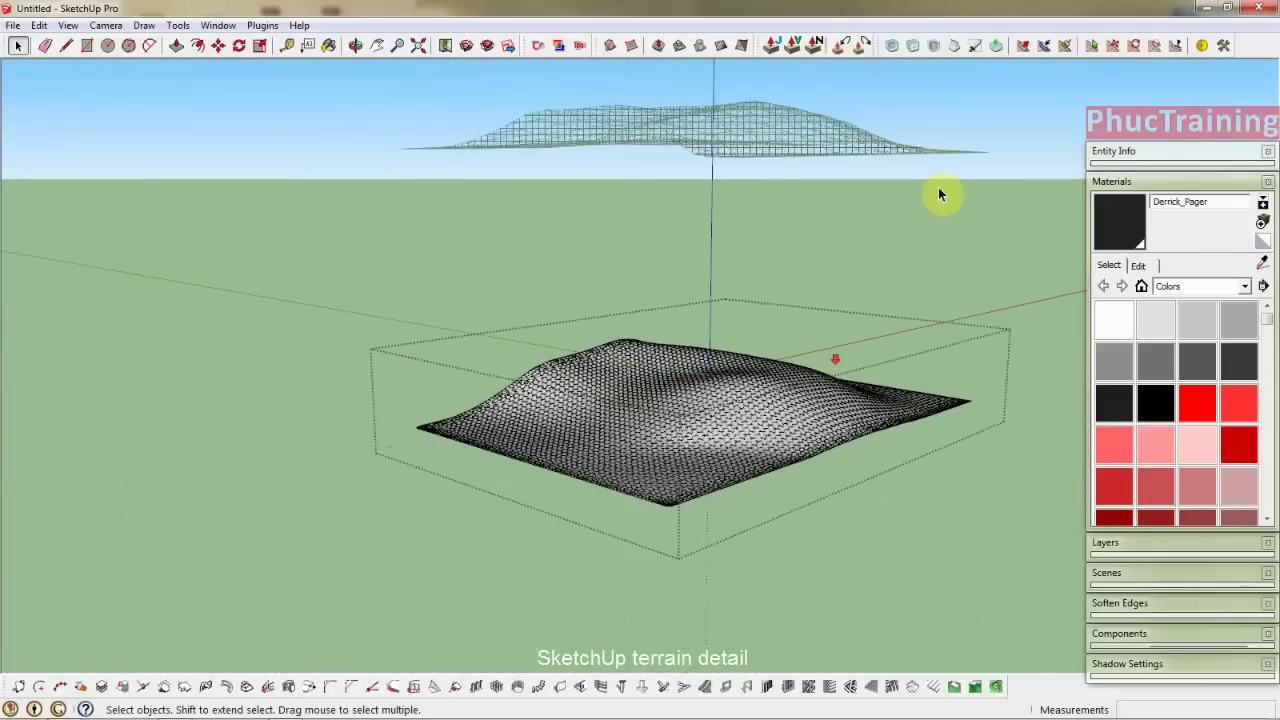
# Turn off Hidden Geometry so the terrain shows as a smooth surface.
pyautogui.click(940, 193)
pyautogui.click(68, 25)
pyautogui.click(110, 88)
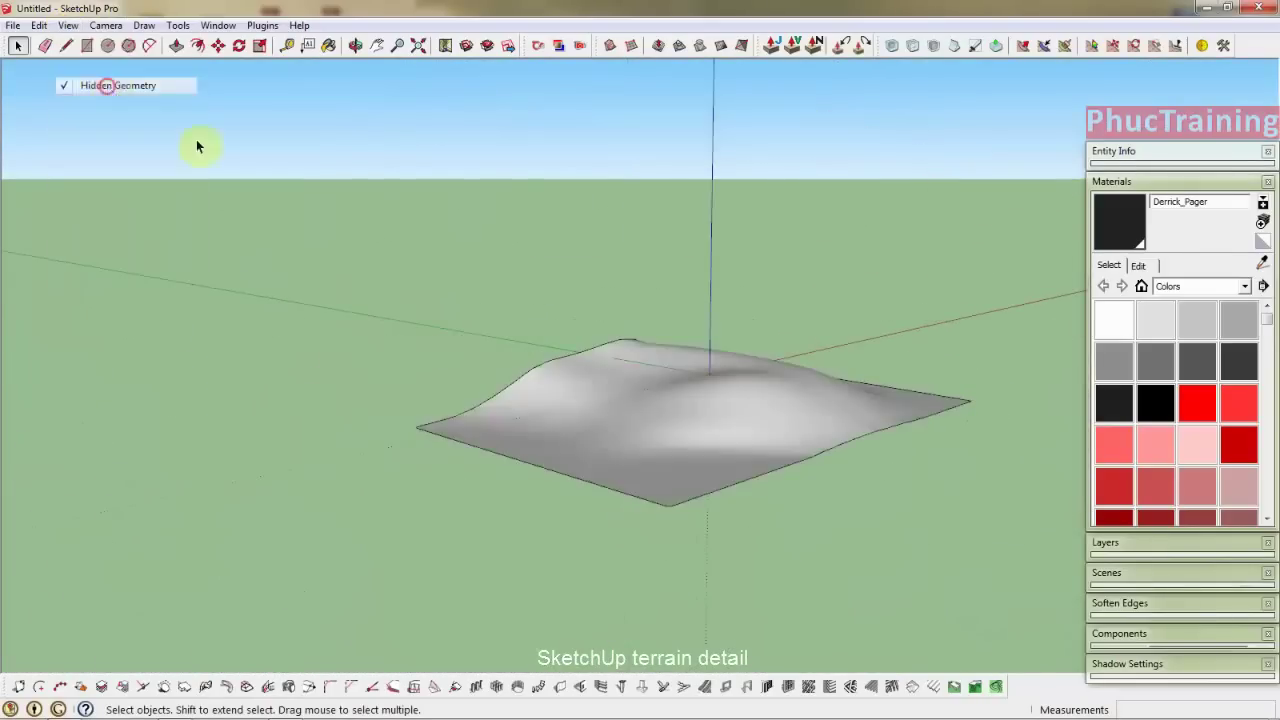
pyautogui.moveTo(277, 149)
pyautogui.mouseDown(button='middle')
pyautogui.moveTo(580, 474)
pyautogui.moveTo(418, 450)
pyautogui.mouseUp(button='middle')
pyautogui.scroll(2, 418, 450)
# Draw a flat rectangular face and scale it up to cover the terrain.
pyautogui.press('r')
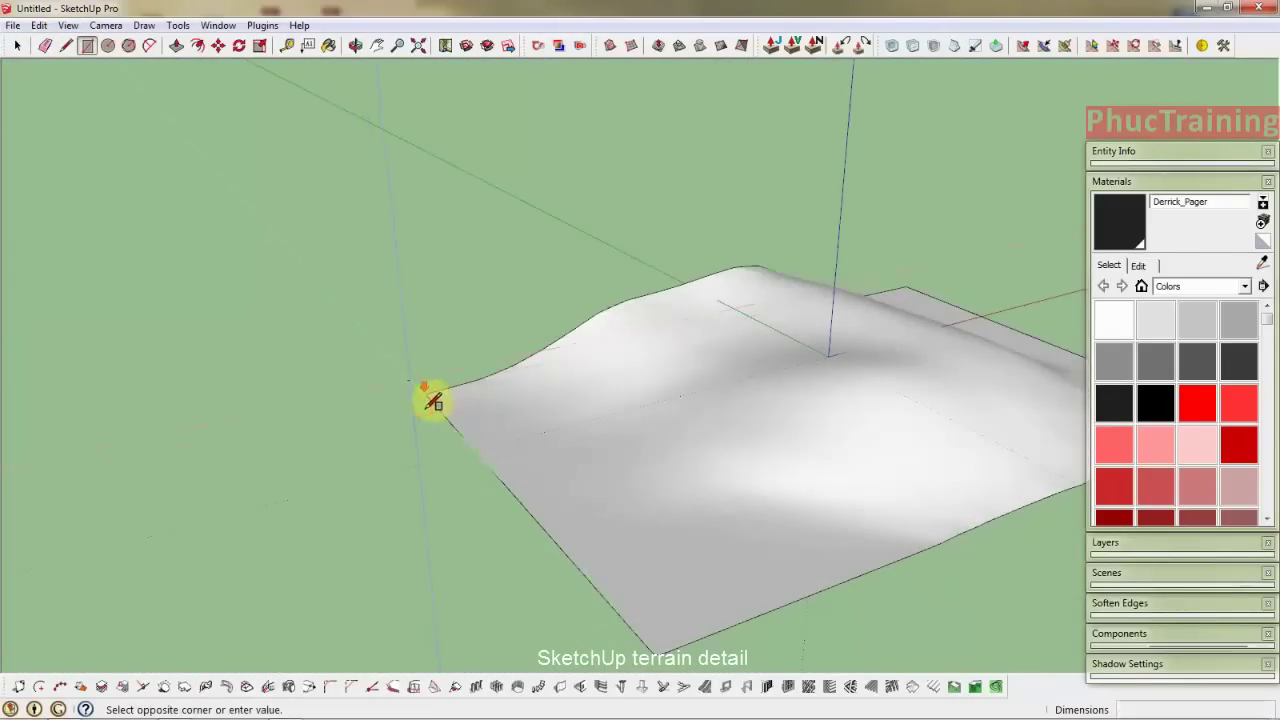
pyautogui.scroll(-3, 432, 400)
pyautogui.click(1050, 410)
pyautogui.moveTo(1050, 410)
pyautogui.mouseDown(button='middle')
pyautogui.moveTo(574, 360)
pyautogui.moveTo(871, 391)
pyautogui.mouseUp(button='middle')
pyautogui.press('space')
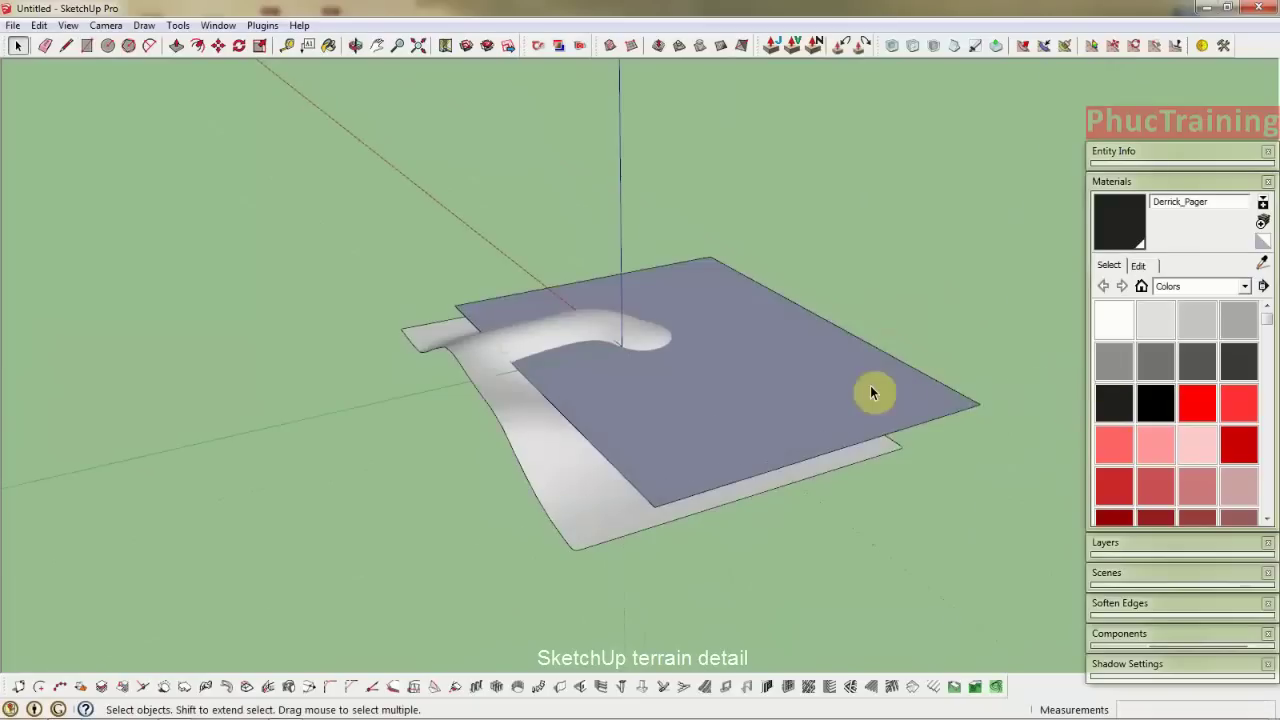
pyautogui.click(634, 360)
pyautogui.press('s')
pyautogui.moveTo(533, 388); pyautogui.dragTo(457, 400)
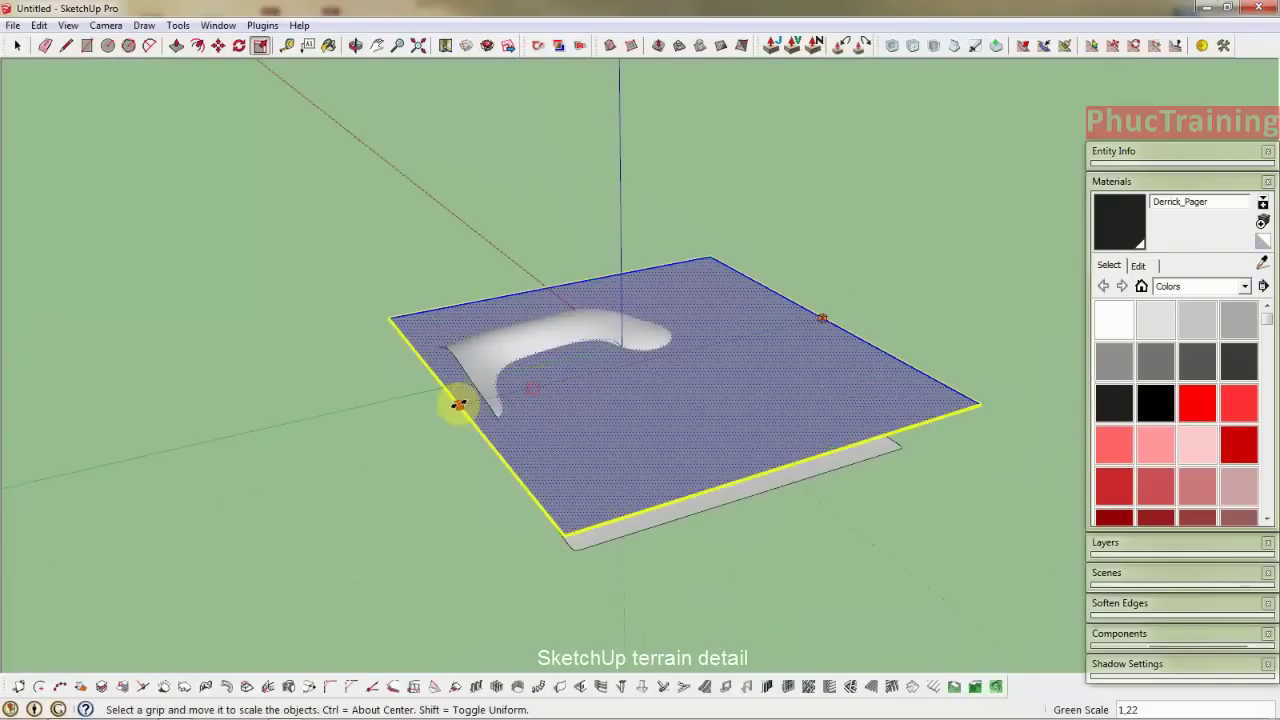
pyautogui.press('space')
pyautogui.moveTo(563, 451); pyautogui.dragTo(676, 316, button='middle')
# Move the rectangular face down beneath the terrain.
pyautogui.press('m')
pyautogui.click(781, 307)
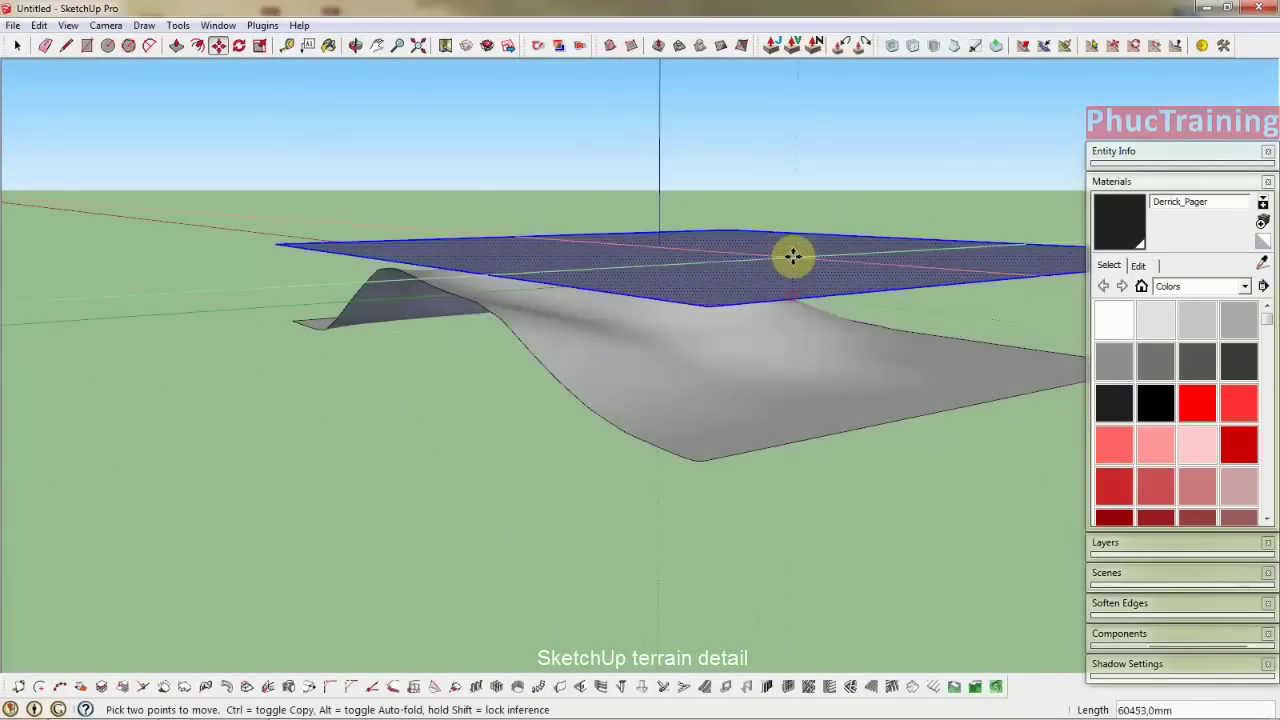
pyautogui.click(729, 457)
pyautogui.moveTo(729, 457)
pyautogui.mouseDown(button='middle')
pyautogui.moveTo(874, 443)
pyautogui.moveTo(430, 472)
pyautogui.moveTo(609, 414)
pyautogui.moveTo(234, 414)
pyautogui.moveTo(726, 503)
pyautogui.moveTo(628, 428)
pyautogui.mouseUp(button='middle')
# Rescale the face along the red and green axes to match the terrain's footprint.
pyautogui.press('s')
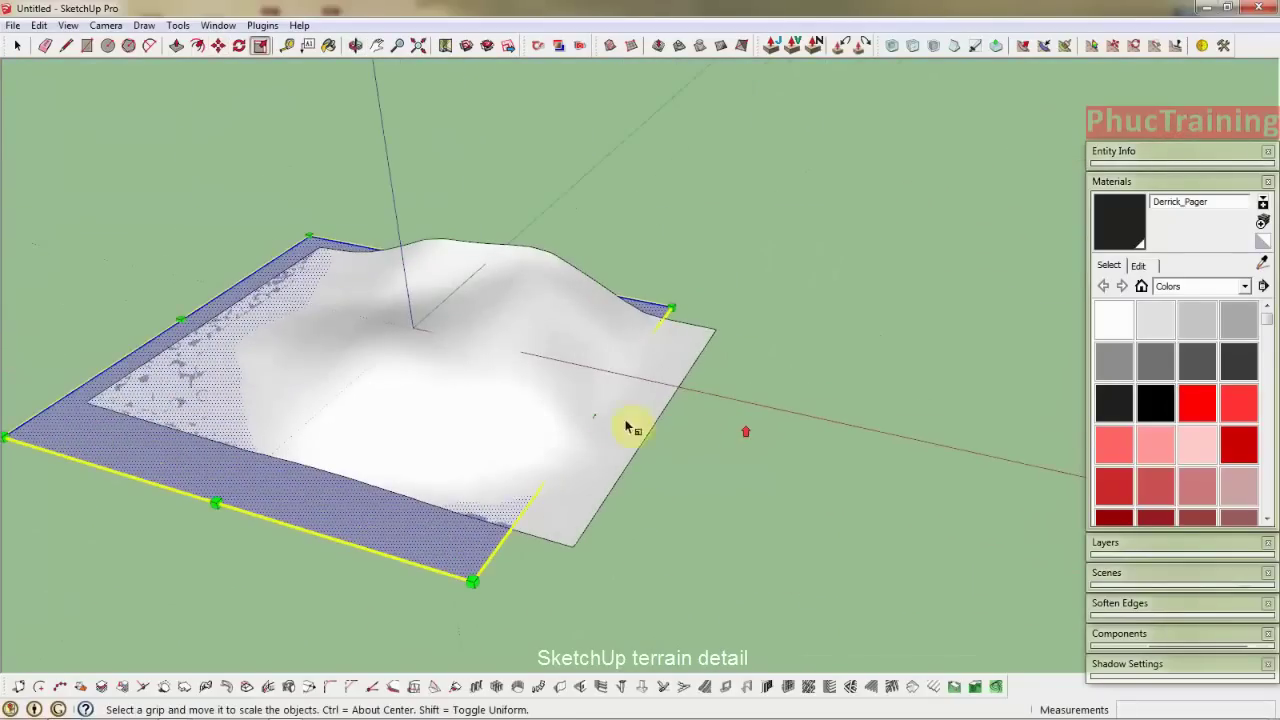
pyautogui.moveTo(603, 422); pyautogui.dragTo(583, 524)
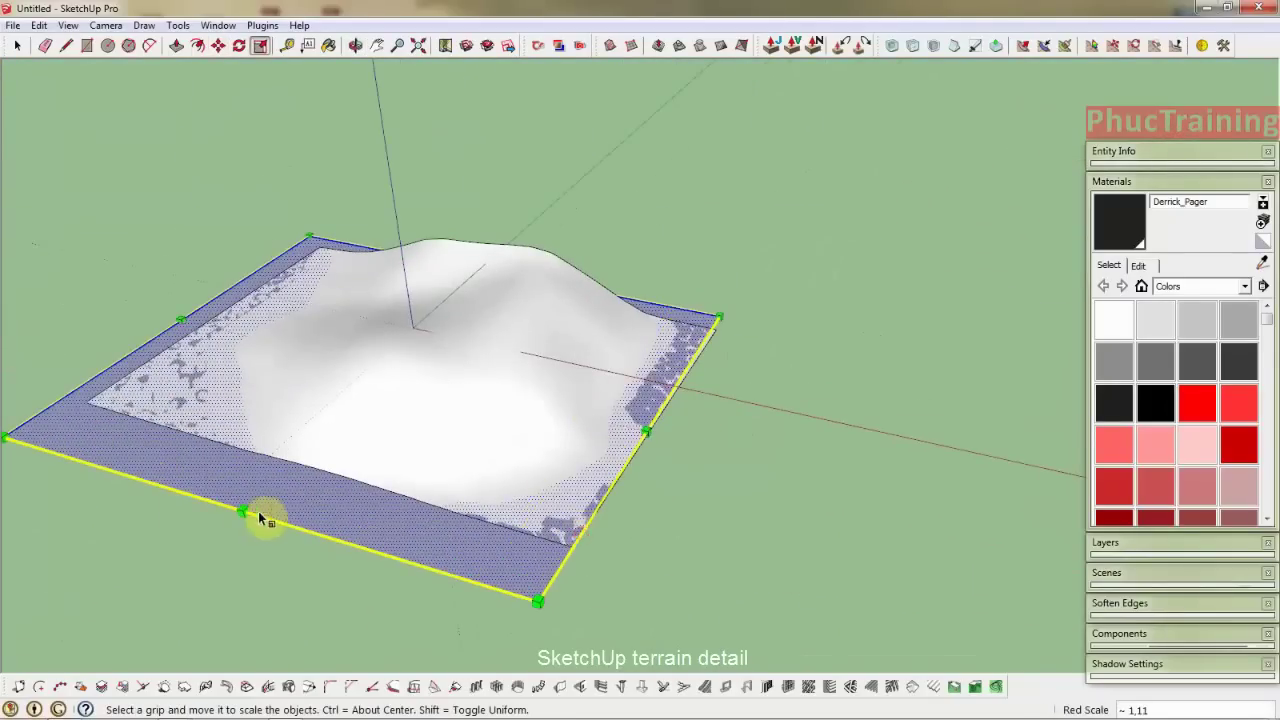
pyautogui.moveTo(259, 518); pyautogui.dragTo(365, 492)
pyautogui.moveTo(275, 515); pyautogui.dragTo(449, 509)
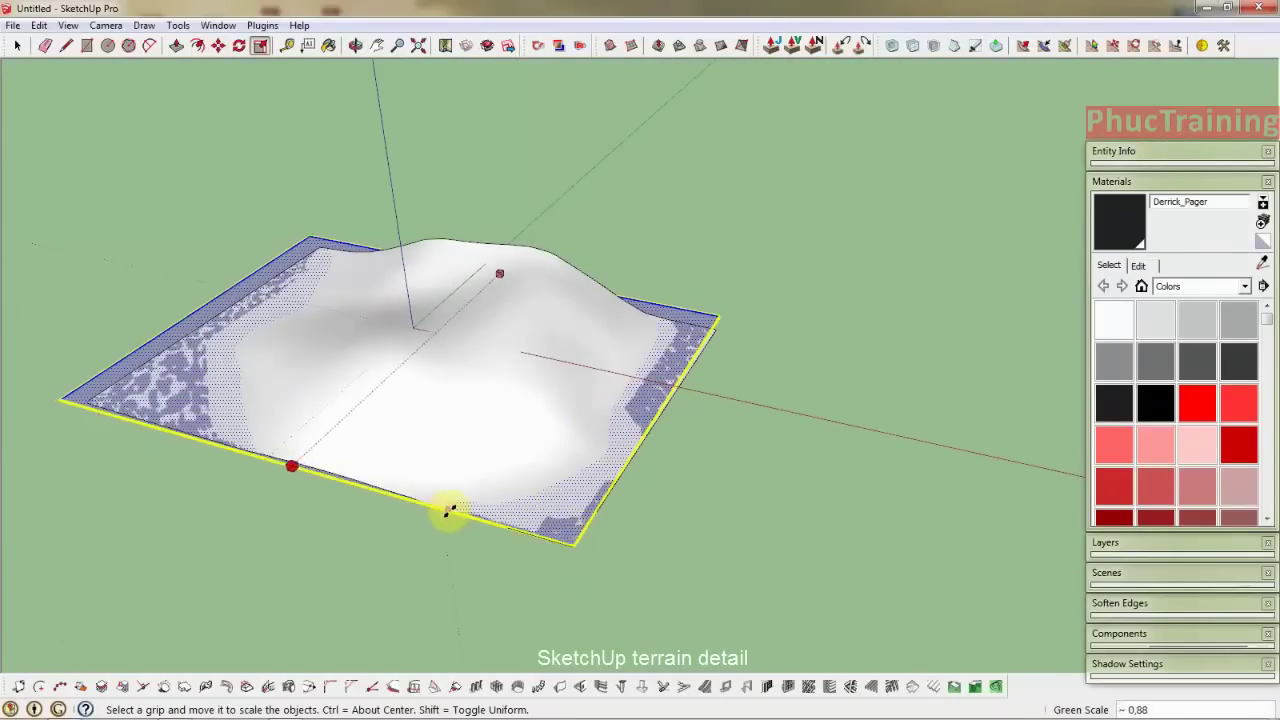
pyautogui.moveTo(449, 509)
pyautogui.mouseDown(button='middle')
pyautogui.moveTo(357, 337)
pyautogui.moveTo(440, 458)
pyautogui.mouseUp(button='middle')
pyautogui.moveTo(357, 482); pyautogui.dragTo(363, 463)
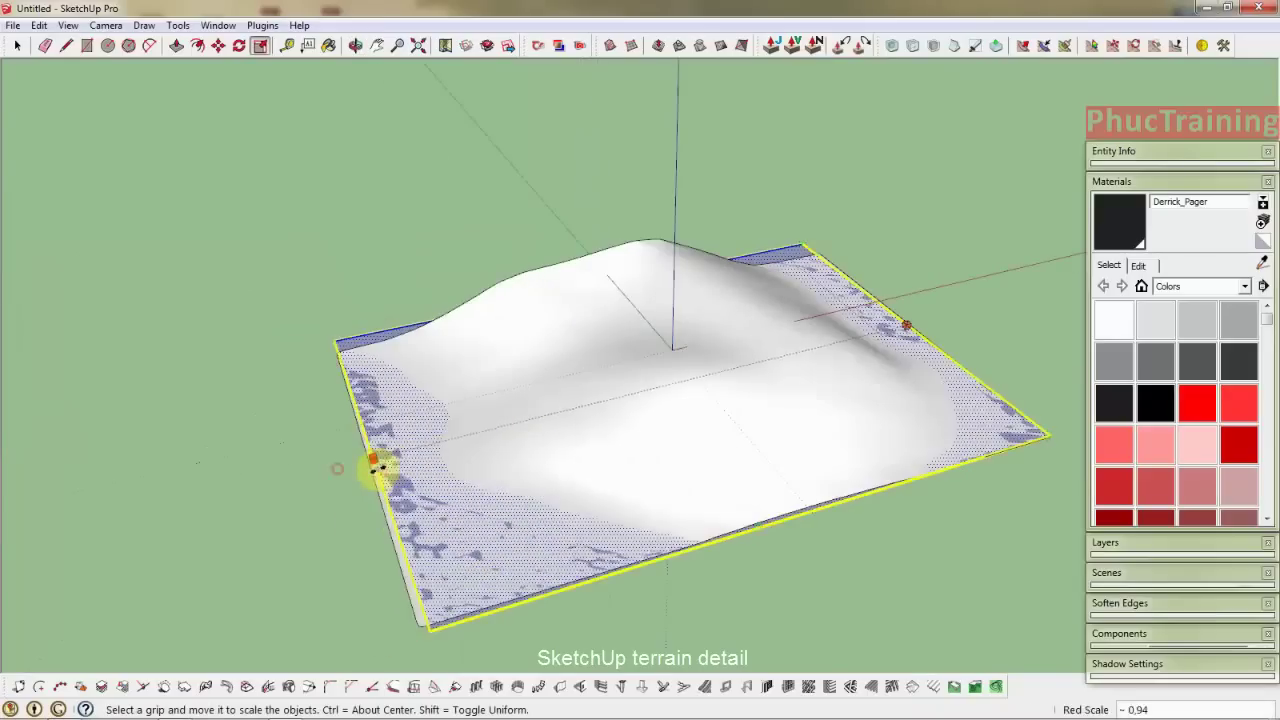
pyautogui.press('space')
pyautogui.scroll(-3, 354, 471)
pyautogui.moveTo(354, 471)
pyautogui.mouseDown(button='middle')
pyautogui.moveTo(777, 457)
pyautogui.moveTo(826, 398)
pyautogui.moveTo(810, 403)
pyautogui.mouseUp(button='middle')
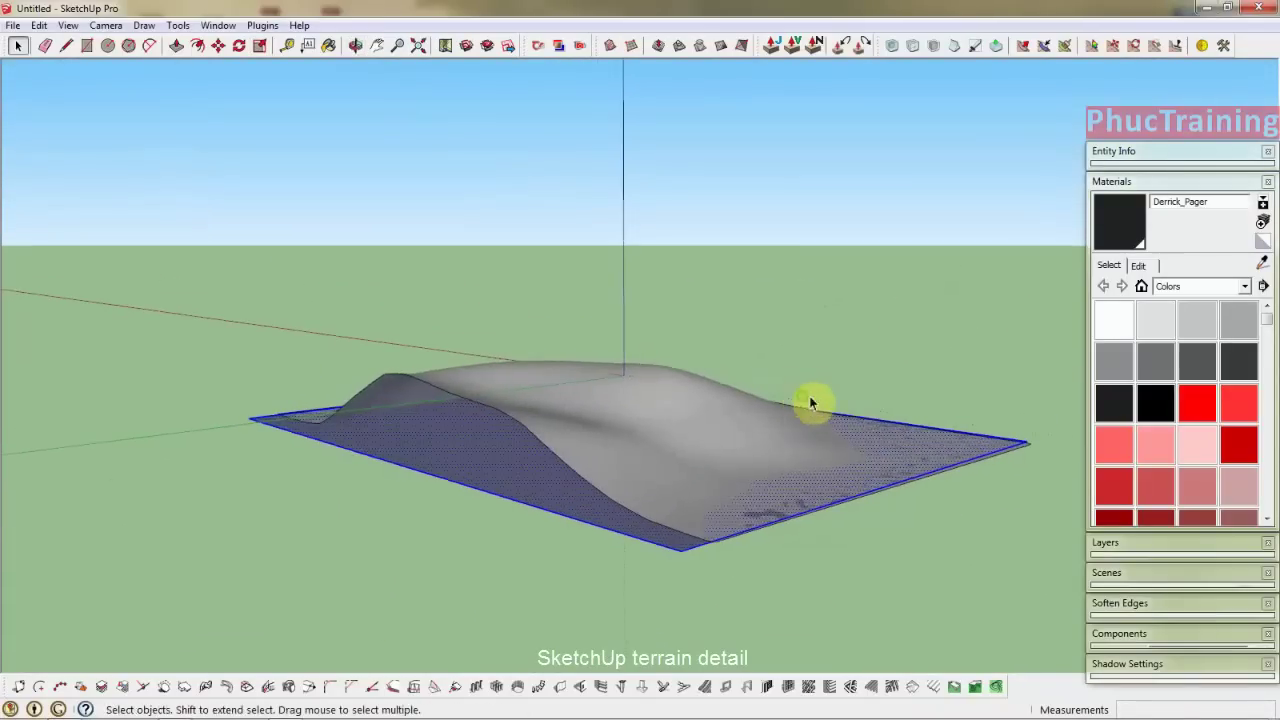
# Copy the flat plane 160000 mm up the blue axis and array it into 50 evenly spaced copies.
pyautogui.scroll(3, 237, 408)
pyautogui.scroll(2, 137, 440)
pyautogui.press('ctrl')
pyautogui.click(137, 440)
pyautogui.write('160000')
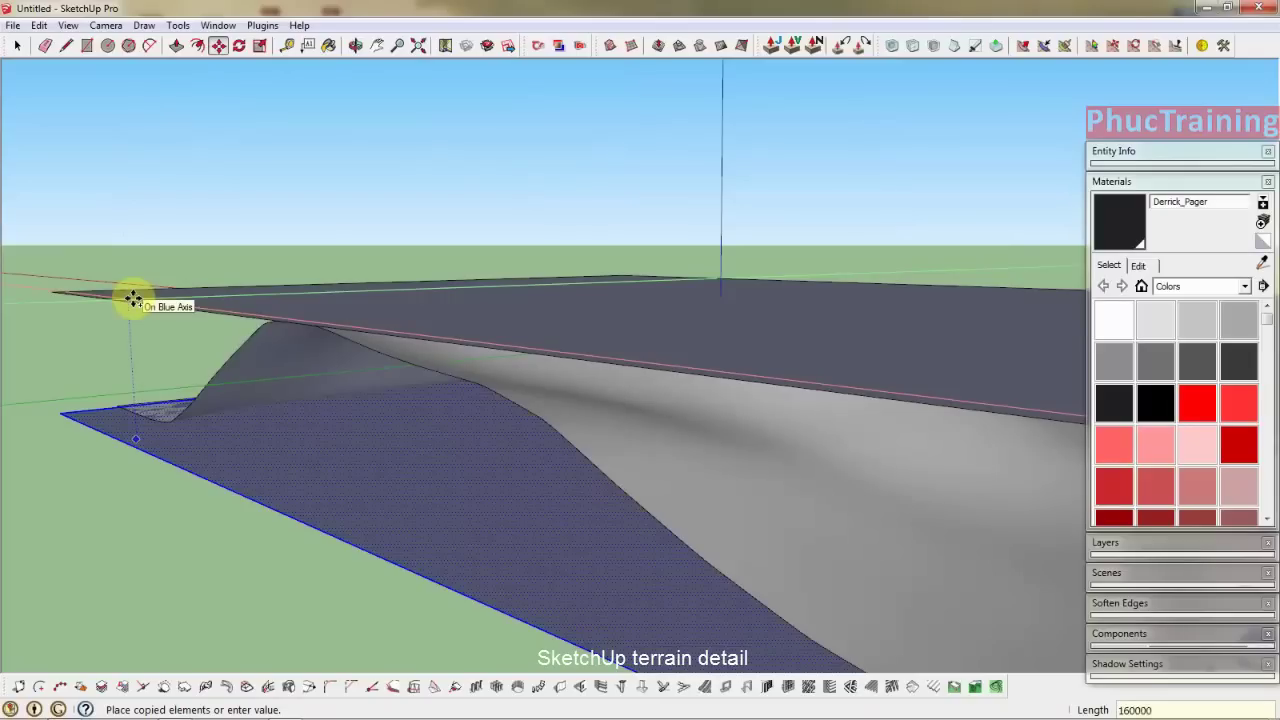
pyautogui.write('/50')
pyautogui.press('Return')
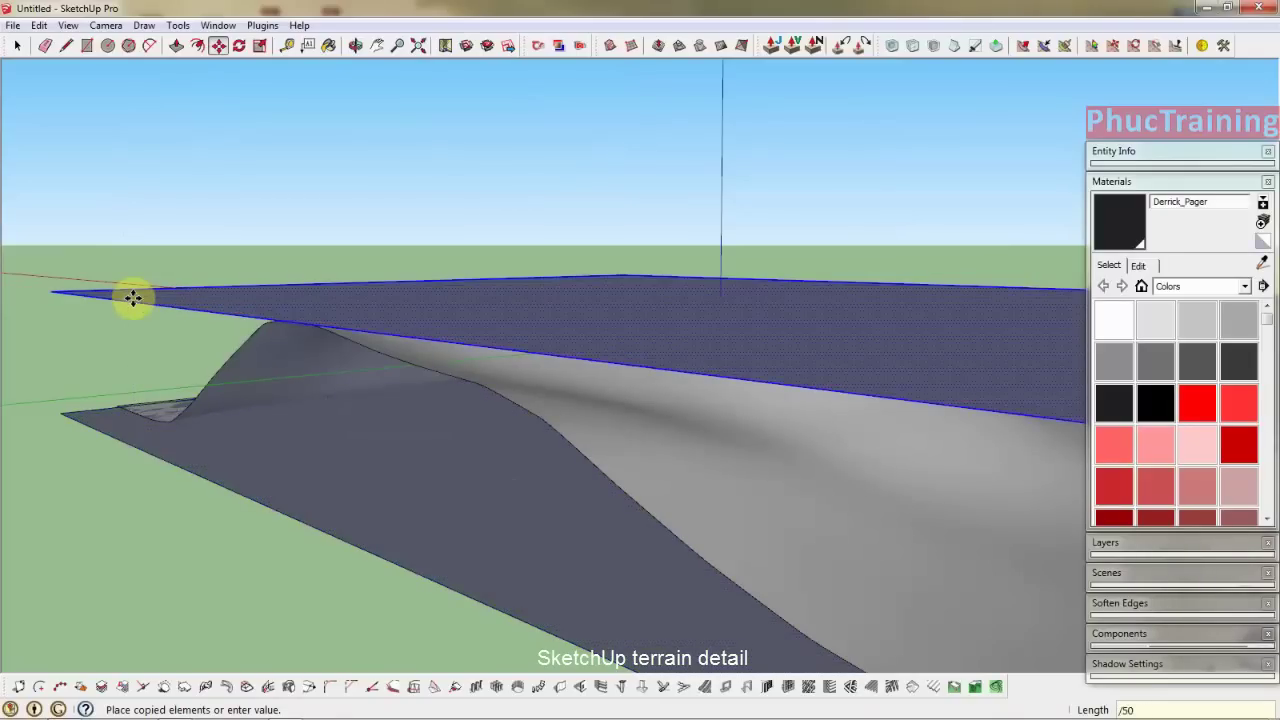
pyautogui.press('Return')
pyautogui.press('space')
pyautogui.scroll(-5, 200, 429)
pyautogui.moveTo(457, 391); pyautogui.dragTo(449, 478, button='middle')
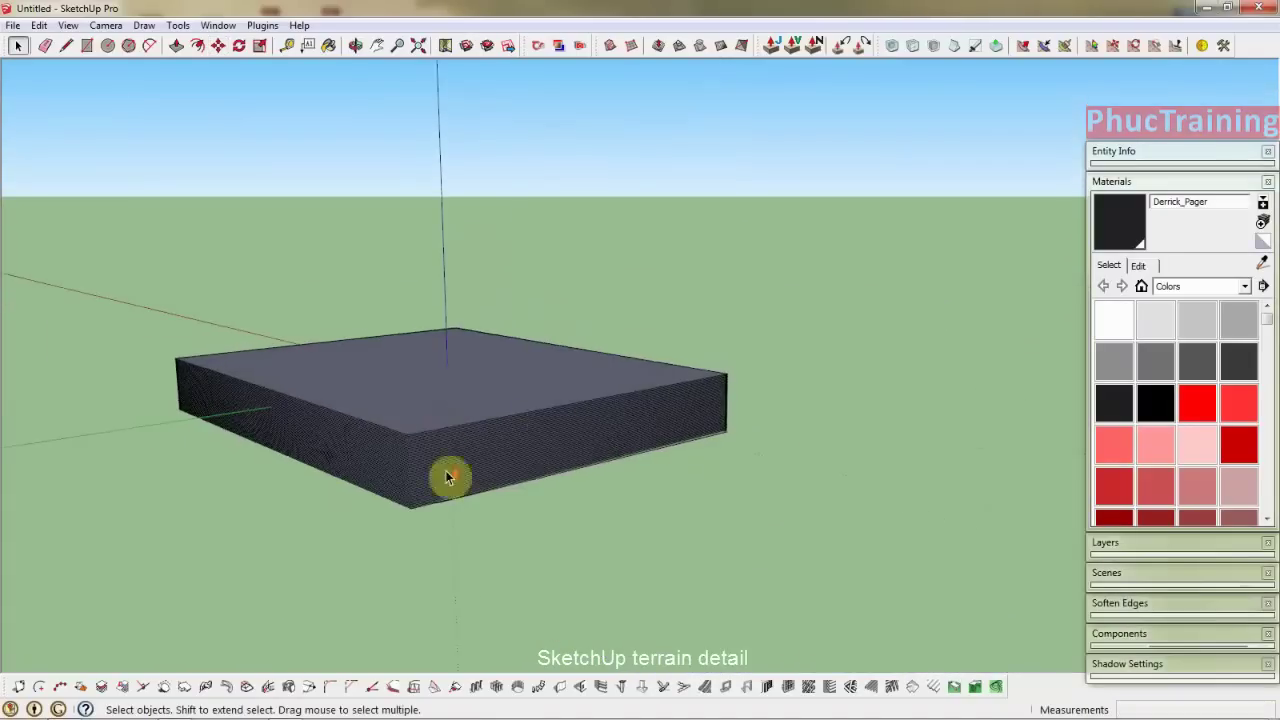
pyautogui.scroll(5, 449, 478)
pyautogui.moveTo(366, 480)
pyautogui.mouseDown(button='middle')
pyautogui.moveTo(617, 506)
pyautogui.moveTo(691, 391)
pyautogui.moveTo(820, 397)
pyautogui.moveTo(829, 560)
pyautogui.moveTo(848, 620)
pyautogui.moveTo(871, 586)
pyautogui.mouseUp(button='middle')
# Triple-click the stacked block and apply Intersect Faces > With Model to it.
pyautogui.click(858, 605)
pyautogui.moveTo(871, 291); pyautogui.dragTo(880, 343, button='middle')
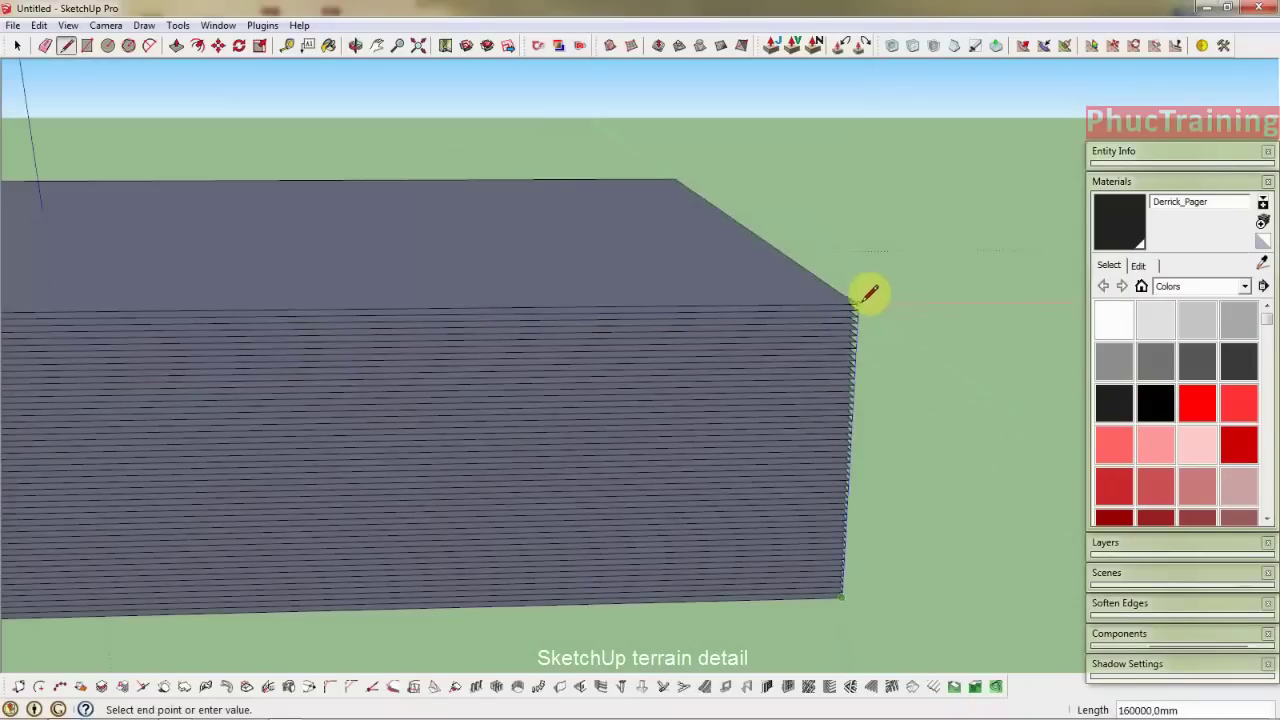
pyautogui.press('space')
pyautogui.tripleClick(856, 305)
pyautogui.rightClick(856, 305)
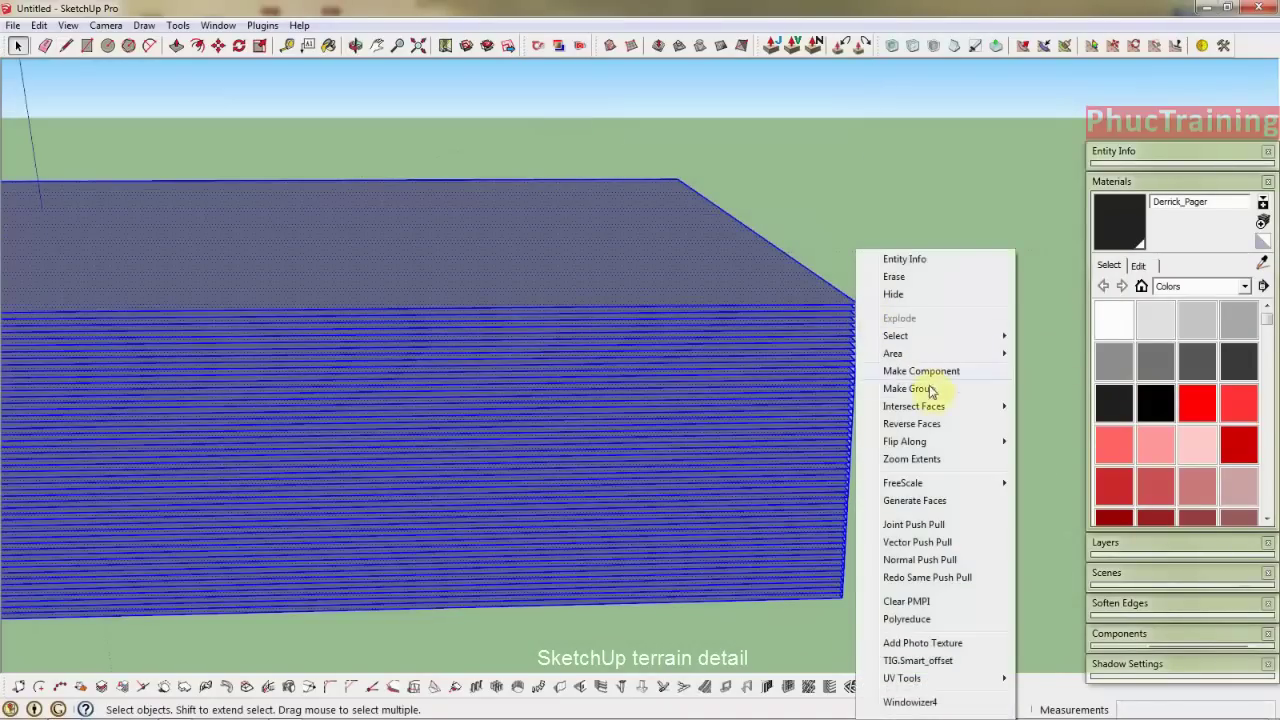
pyautogui.click(1035, 410)
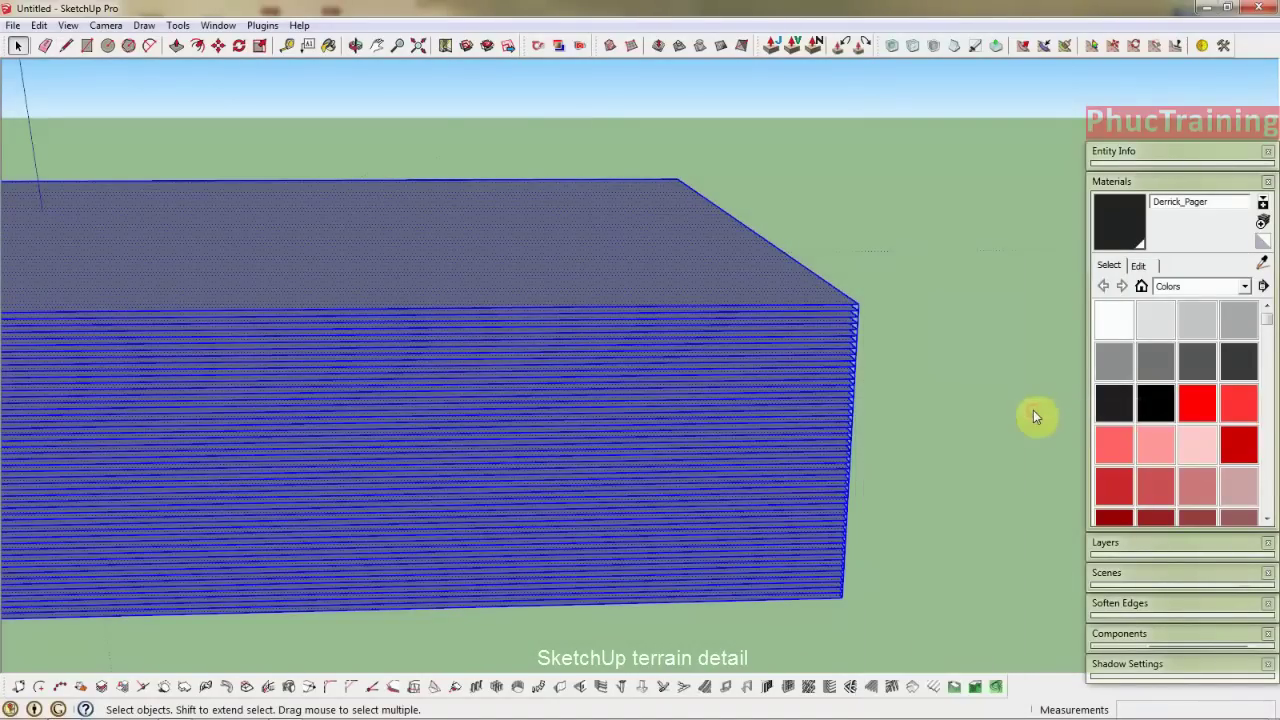
pyautogui.click(1033, 410)
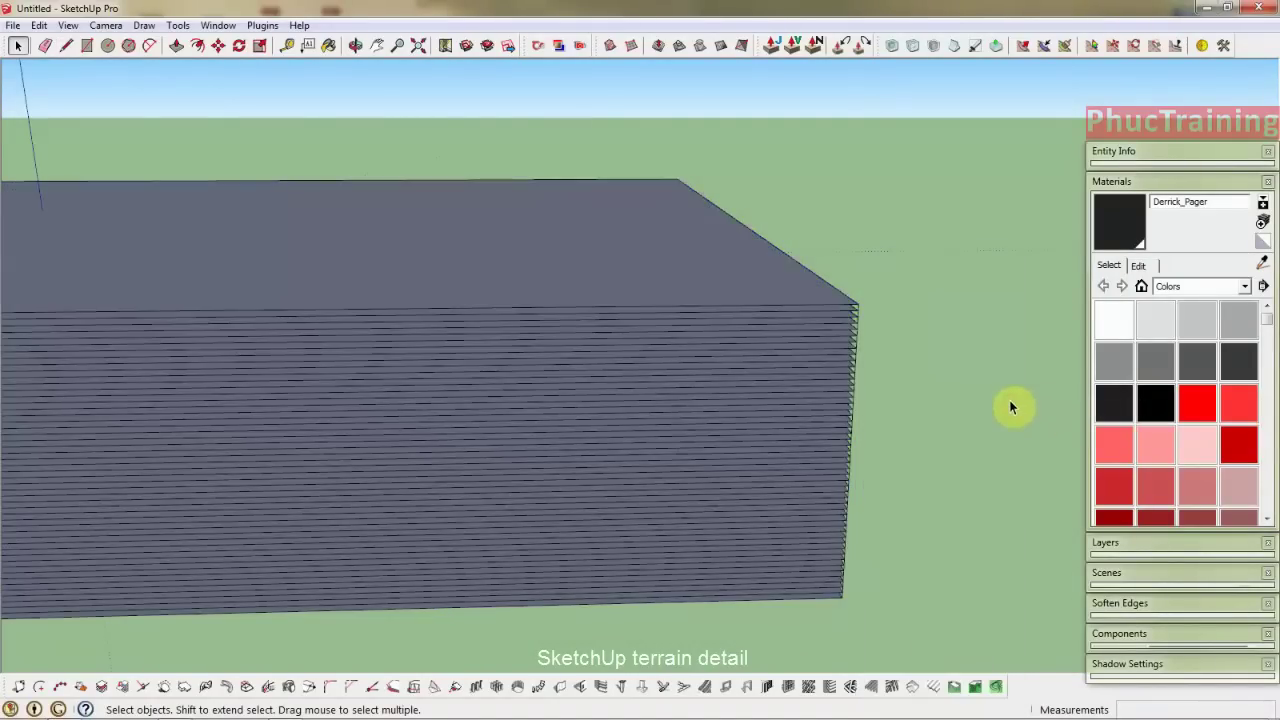
pyautogui.moveTo(1014, 406)
pyautogui.mouseDown(button='middle')
pyautogui.moveTo(903, 349)
pyautogui.moveTo(939, 437)
pyautogui.mouseUp(button='middle')
# Delete the stack of intersected planes, leaving contour lines on the terrain.
pyautogui.moveTo(885, 625); pyautogui.dragTo(887, 606)
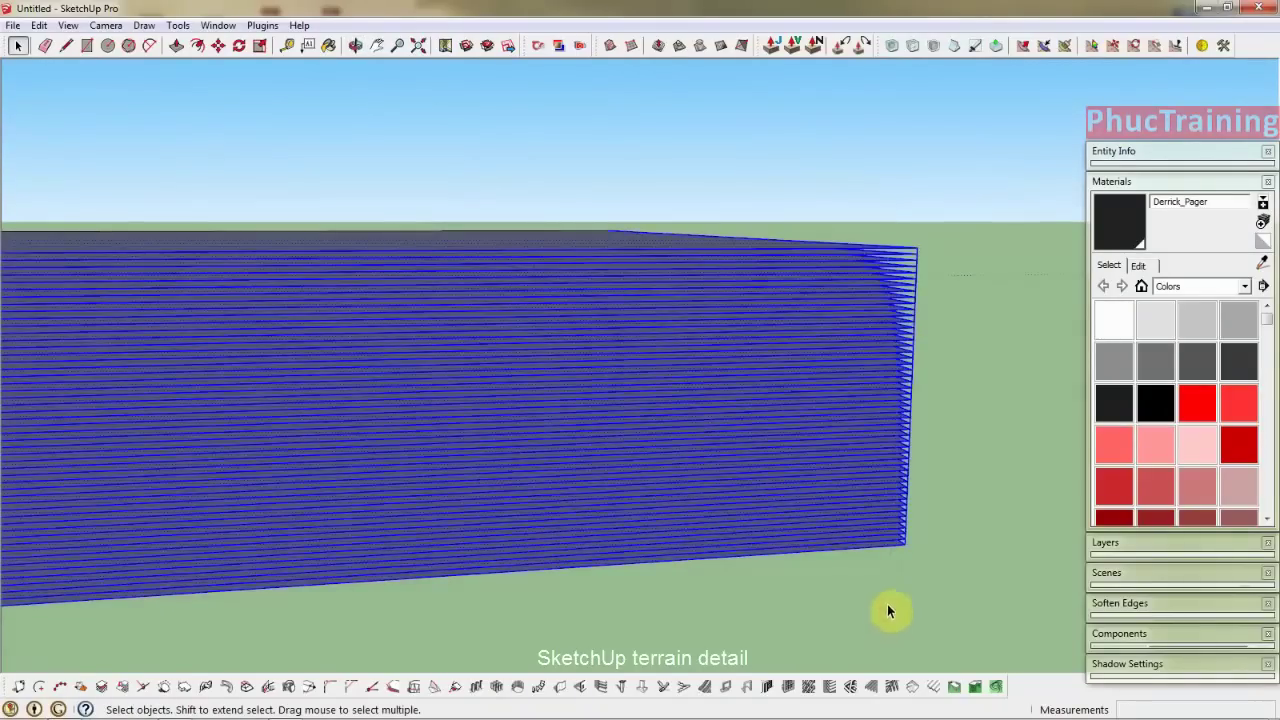
pyautogui.press('Delete')
pyautogui.moveTo(887, 606)
pyautogui.mouseDown(button='middle')
pyautogui.moveTo(943, 434)
pyautogui.moveTo(337, 380)
pyautogui.mouseUp(button='middle')
pyautogui.scroll(3, 98, 362)
pyautogui.scroll(-5, 98, 362)
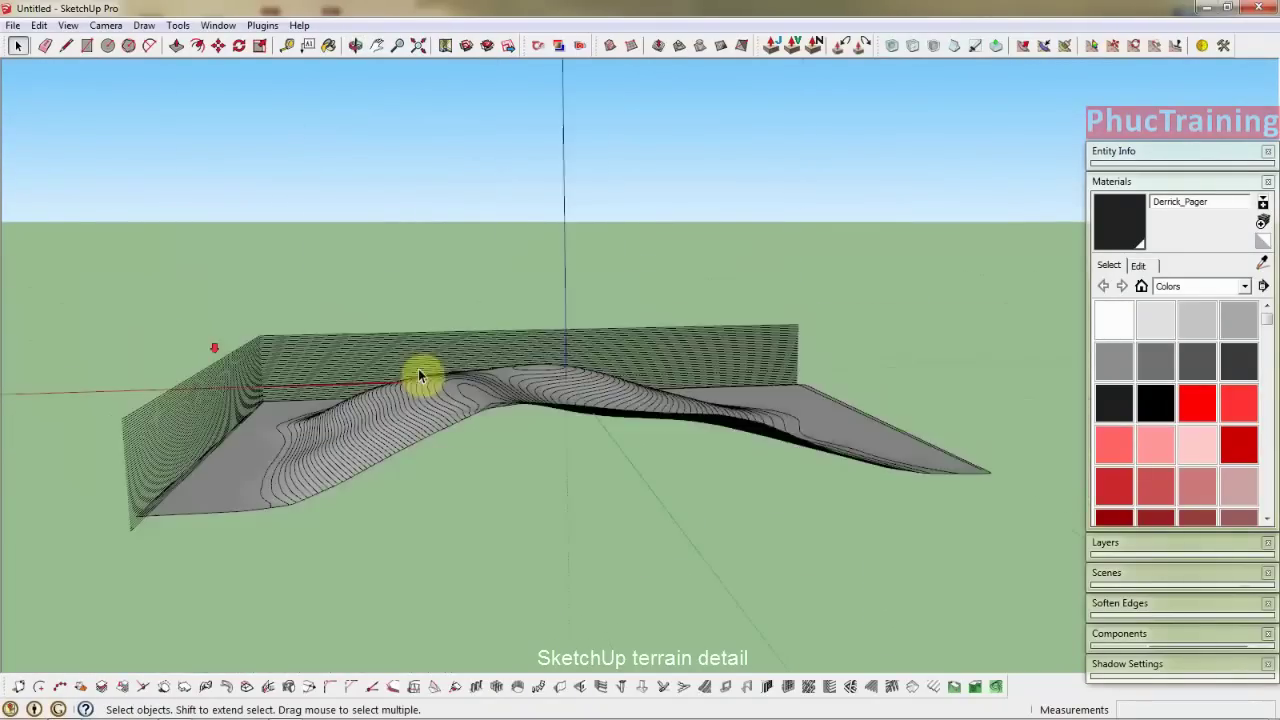
pyautogui.moveTo(423, 374)
pyautogui.mouseDown(button='middle')
pyautogui.moveTo(466, 314)
pyautogui.moveTo(6, 400)
pyautogui.moveTo(72, 413)
pyautogui.moveTo(100, 460)
pyautogui.moveTo(471, 560)
pyautogui.moveTo(439, 596)
pyautogui.moveTo(543, 493)
pyautogui.mouseUp(button='middle')
pyautogui.scroll(3, 6, 400)
# Remove the leftover wall beside the terrain.
pyautogui.click(104, 472)
pyautogui.press('Delete')
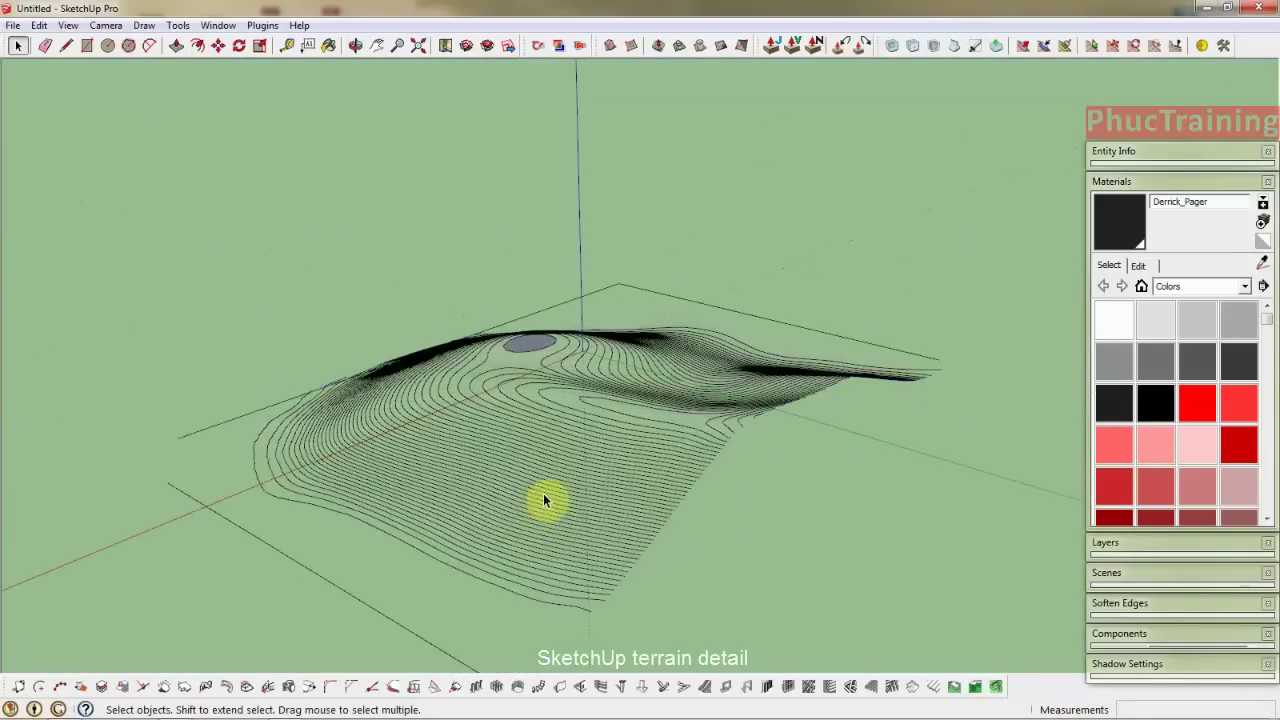
pyautogui.hotkey('ctrl', 'z')
pyautogui.scroll(3, 109, 400)
pyautogui.moveTo(109, 400)
pyautogui.mouseDown(button='middle')
pyautogui.moveTo(177, 277)
pyautogui.moveTo(70, 390)
pyautogui.mouseUp(button='middle')
pyautogui.click(686, 400)
pyautogui.press('Delete')
pyautogui.moveTo(686, 400)
pyautogui.mouseDown(button='middle')
pyautogui.moveTo(677, 491)
pyautogui.moveTo(1114, 443)
pyautogui.moveTo(313, 372)
pyautogui.moveTo(520, 429)
pyautogui.moveTo(509, 271)
pyautogui.moveTo(582, 158)
pyautogui.mouseUp(button='middle')
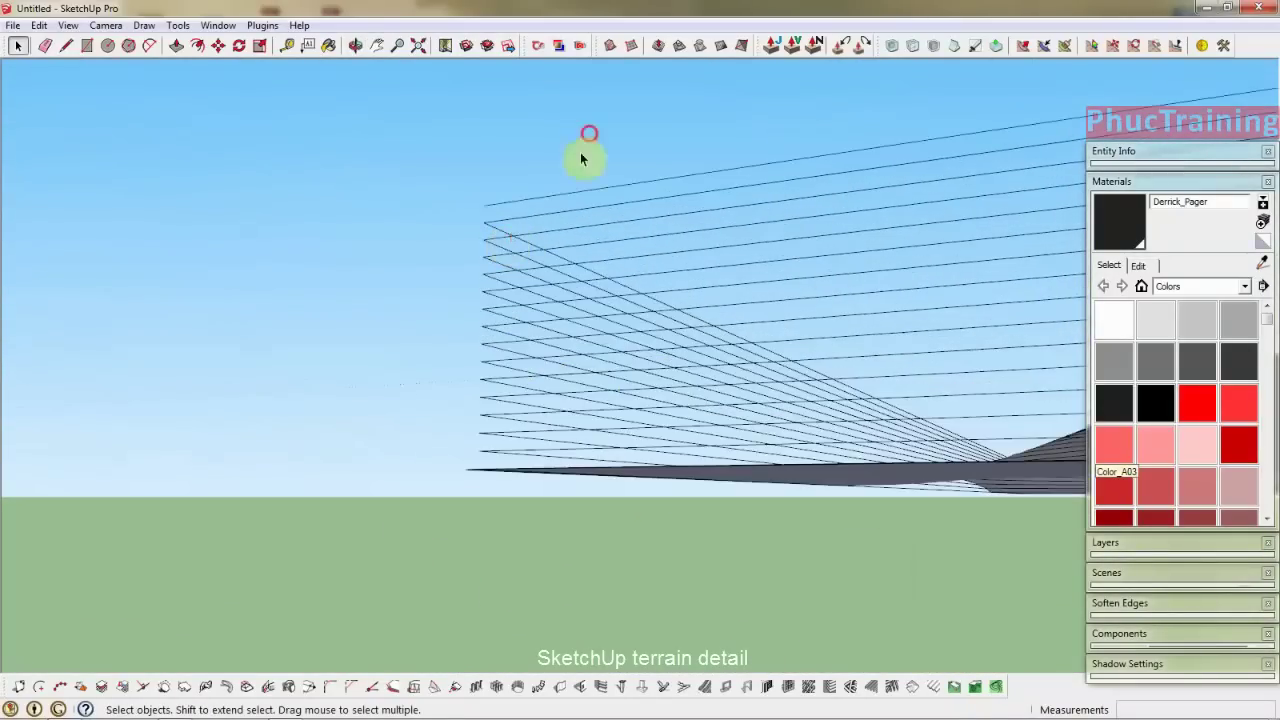
pyautogui.moveTo(438, 463)
pyautogui.mouseDown(button='middle')
pyautogui.moveTo(580, 434)
pyautogui.moveTo(534, 414)
pyautogui.moveTo(760, 543)
pyautogui.moveTo(677, 630)
pyautogui.moveTo(638, 585)
pyautogui.mouseUp(button='middle')
# Select the terrain's boundary edges and survey the contoured terrain from a low angle.
pyautogui.click(641, 580)
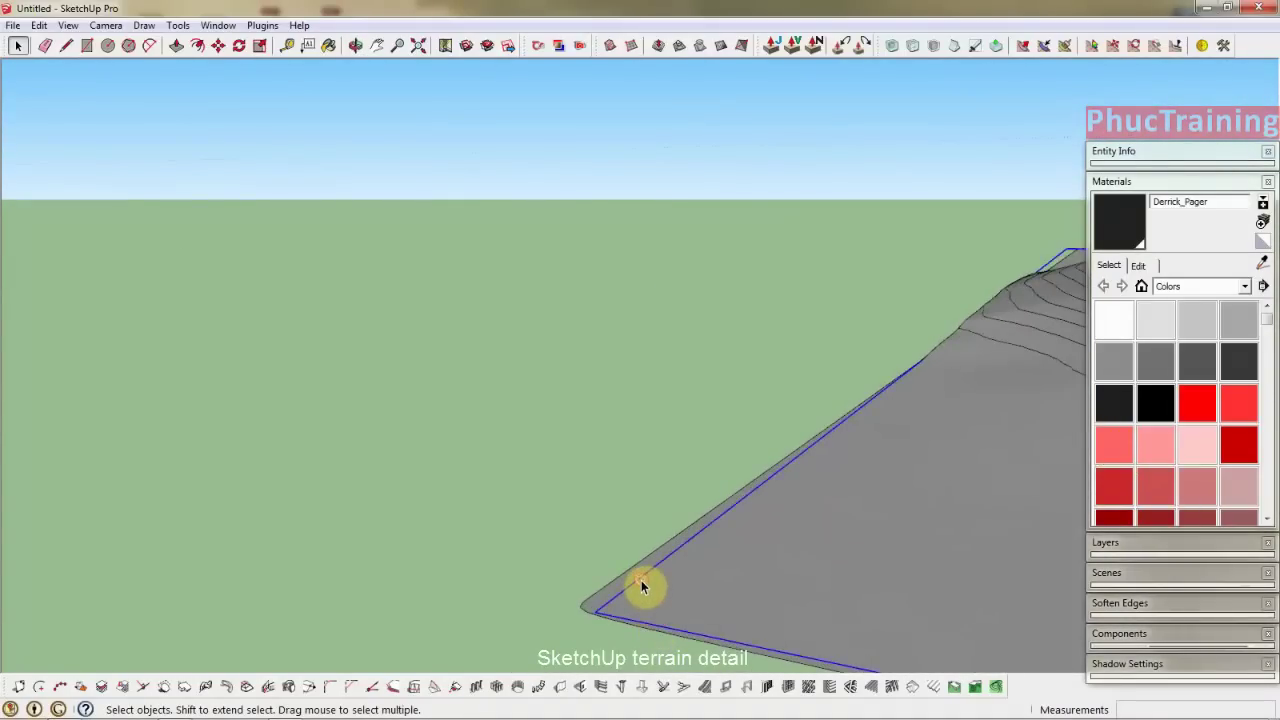
pyautogui.scroll(-3, 700, 550)
pyautogui.scroll(-3, 820, 500)
pyautogui.moveTo(849, 474)
pyautogui.mouseDown(button='middle')
pyautogui.moveTo(889, 529)
pyautogui.moveTo(693, 418)
pyautogui.moveTo(443, 483)
pyautogui.moveTo(551, 523)
pyautogui.moveTo(289, 583)
pyautogui.moveTo(10, 431)
pyautogui.moveTo(1120, 563)
pyautogui.moveTo(834, 371)
pyautogui.moveTo(160, 337)
pyautogui.mouseUp(button='middle')
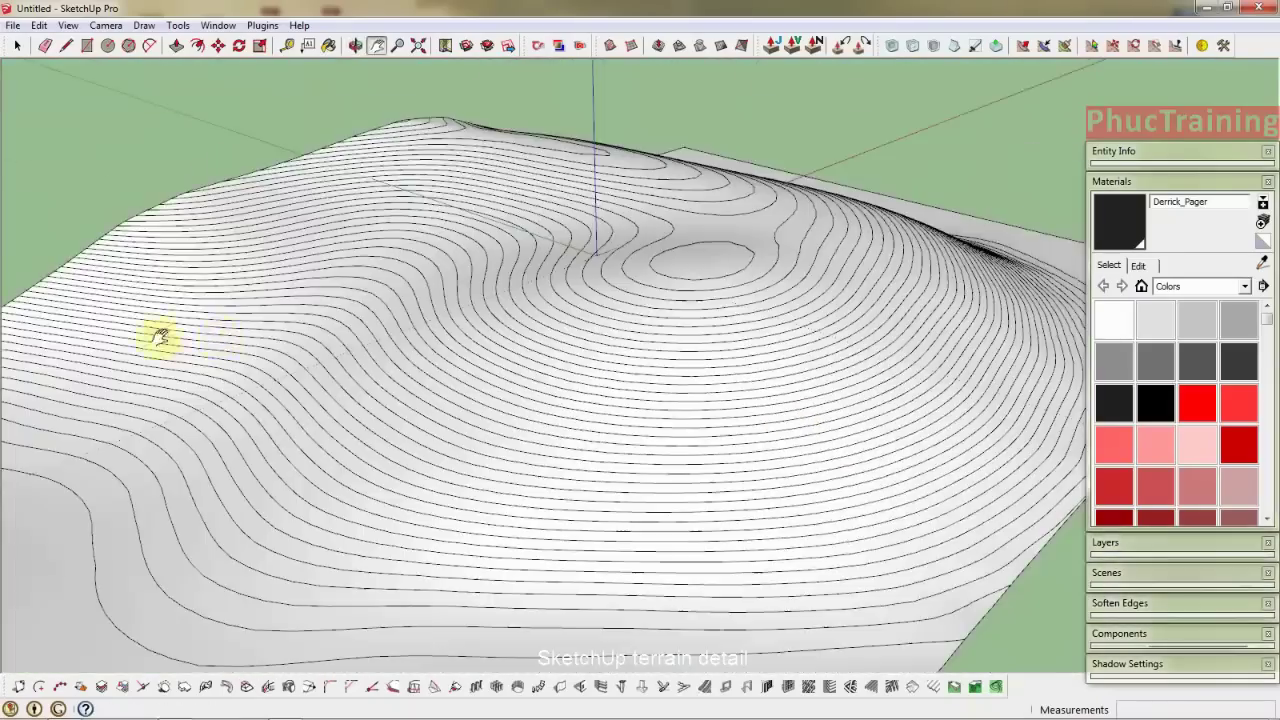
pyautogui.moveTo(752, 410)
pyautogui.mouseDown(button='middle')
pyautogui.moveTo(523, 329)
pyautogui.moveTo(894, 314)
pyautogui.moveTo(420, 409)
pyautogui.mouseUp(button='middle')
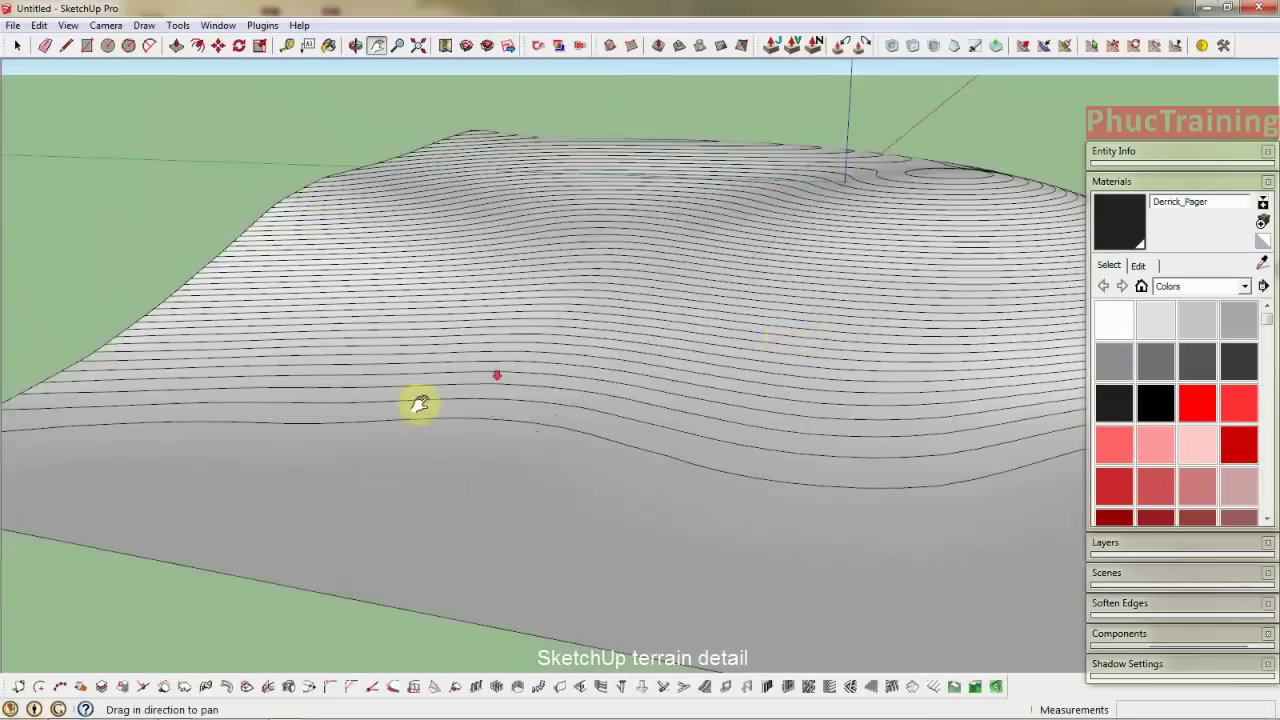
pyautogui.scroll(-5, 740, 355)
pyautogui.scroll(5, 740, 355)
pyautogui.moveTo(740, 355)
pyautogui.mouseDown(button='middle')
pyautogui.moveTo(569, 449)
pyautogui.moveTo(623, 409)
pyautogui.moveTo(486, 404)
pyautogui.mouseUp(button='middle')
# Inspect the contours from the standard Back and Front views, then look down on the whole terrain.
pyautogui.press('F5')
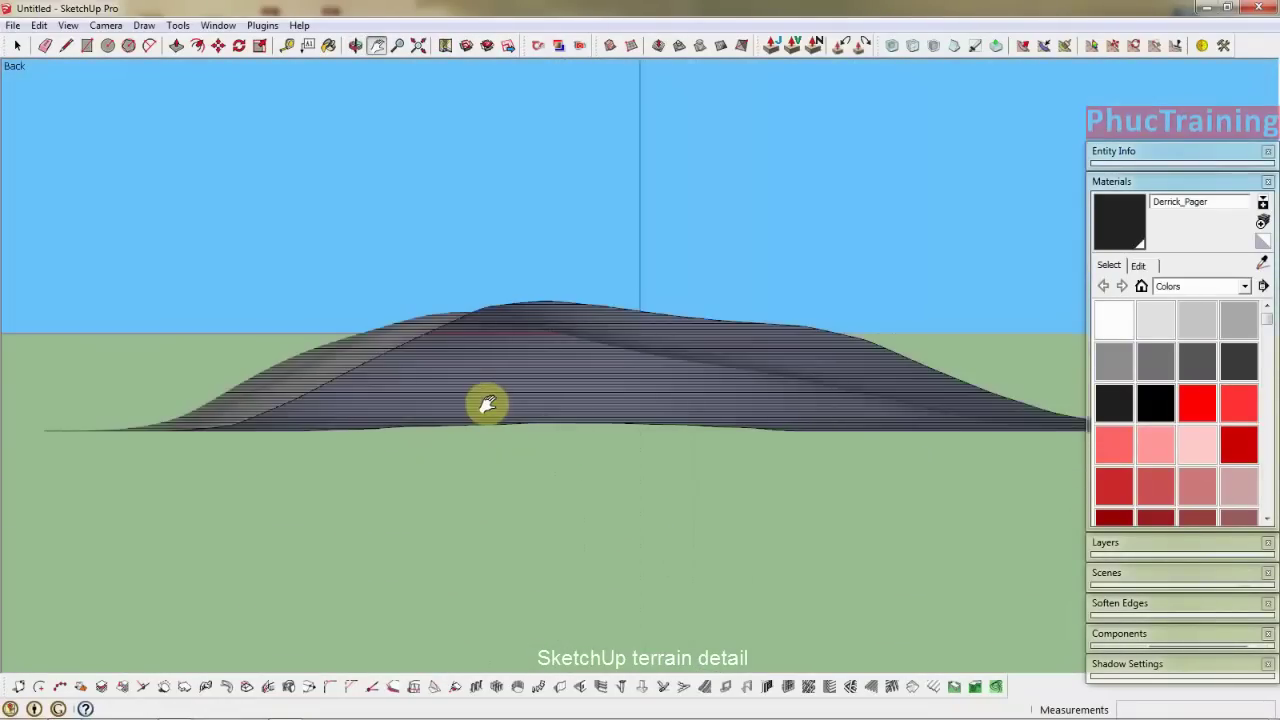
pyautogui.press('F3')
pyautogui.scroll(4, 837, 426)
pyautogui.scroll(3, 1020, 429)
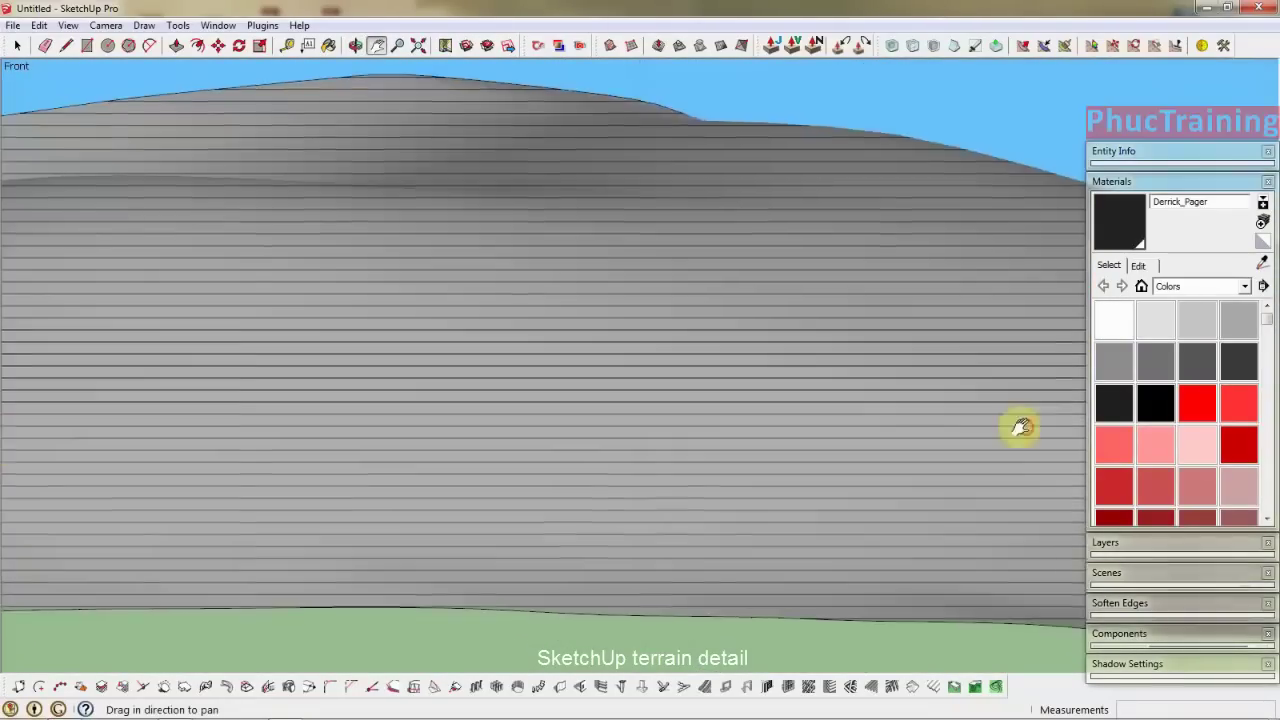
pyautogui.keyDown('shift'); pyautogui.moveTo(1020, 429); pyautogui.dragTo(299, 423, button='middle'); pyautogui.keyUp('shift')
pyautogui.scroll(-2, 299, 423)
pyautogui.scroll(-3, 299, 423)
pyautogui.scroll(-3, 614, 380)
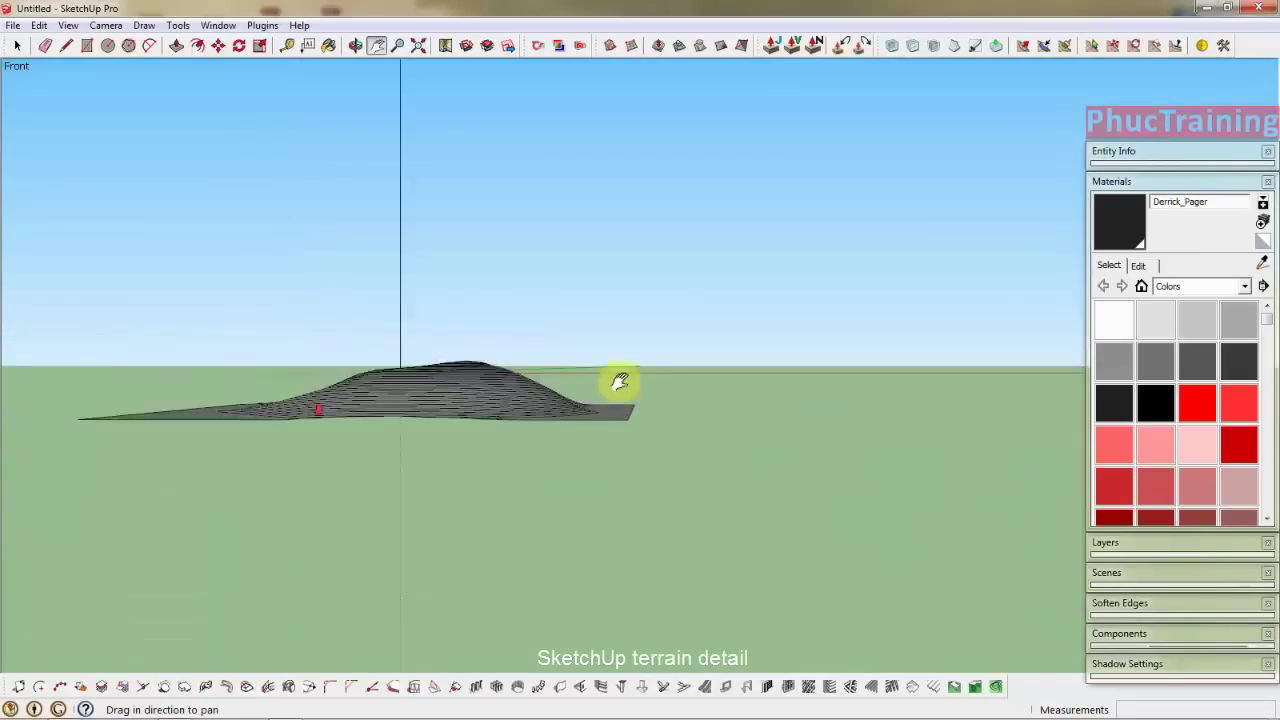
pyautogui.moveTo(614, 380); pyautogui.dragTo(590, 590, button='middle')
pyautogui.scroll(-3, 686, 477)
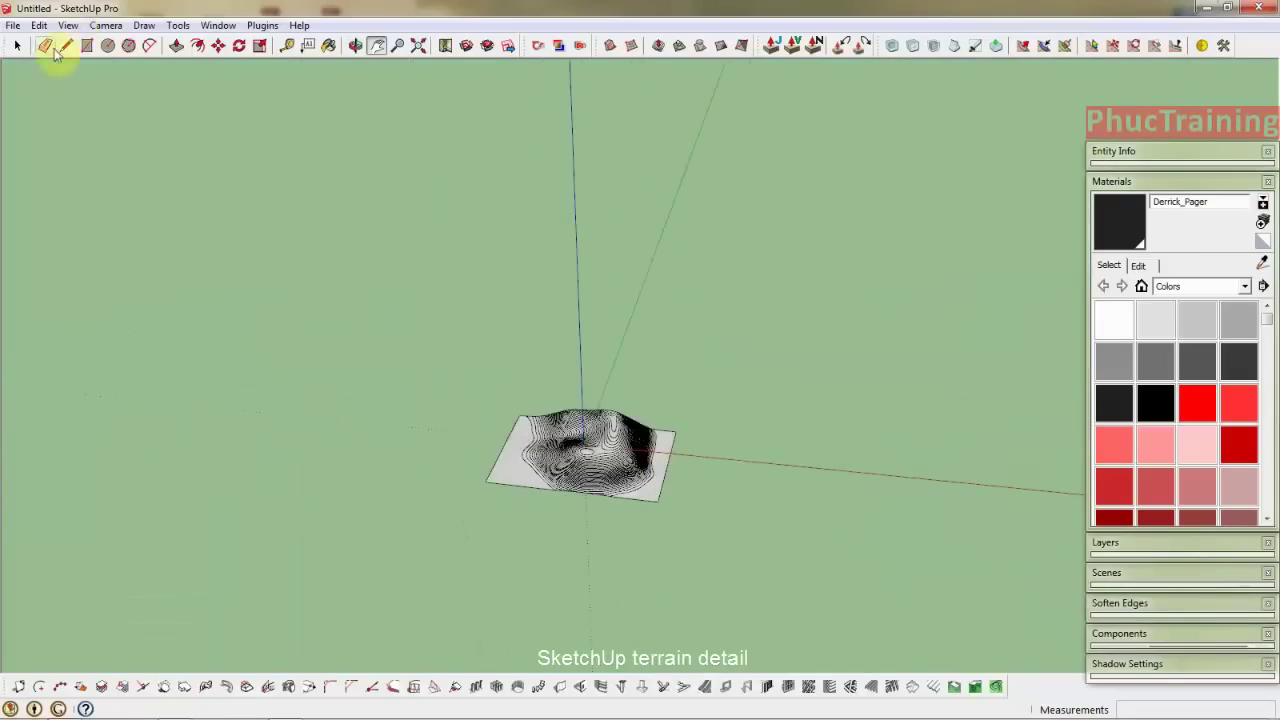
# Unhide the last hidden object to bring back the aerial-image terrain.
pyautogui.click(39, 25)
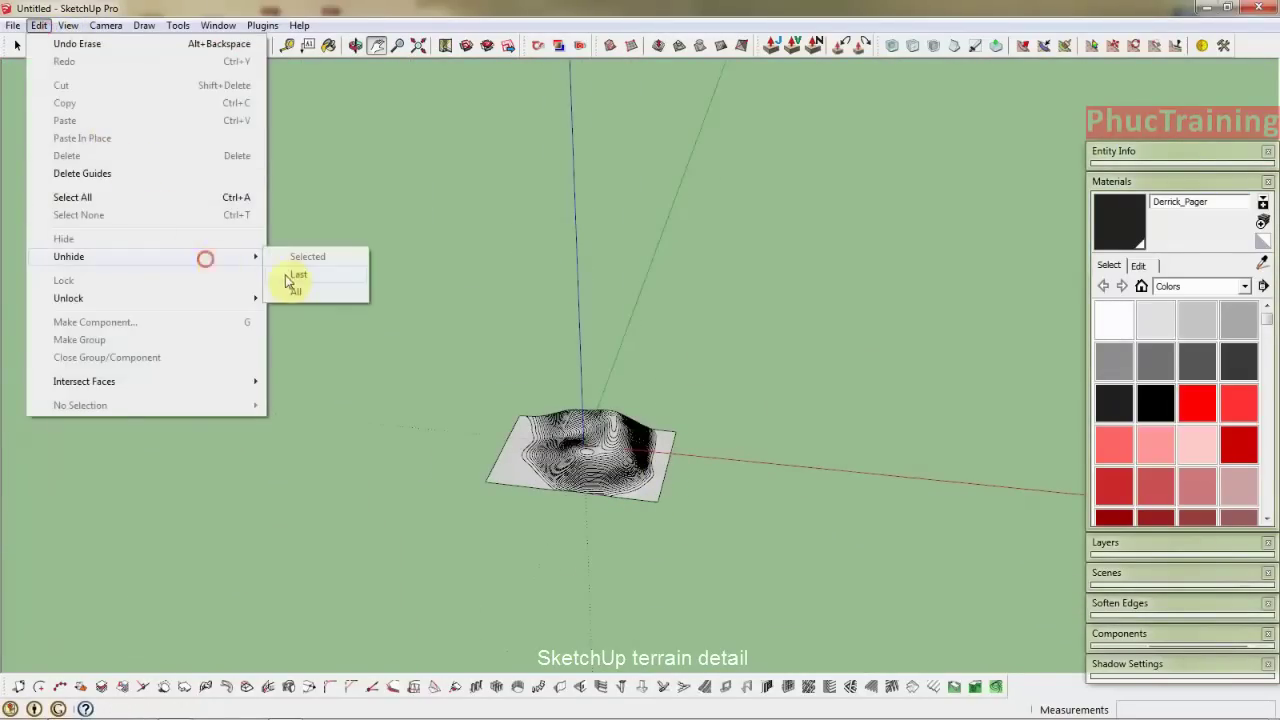
pyautogui.click(297, 280)
pyautogui.scroll(2, 606, 434)
pyautogui.moveTo(606, 434); pyautogui.dragTo(680, 434, button='middle')
pyautogui.scroll(3, 623, 320)
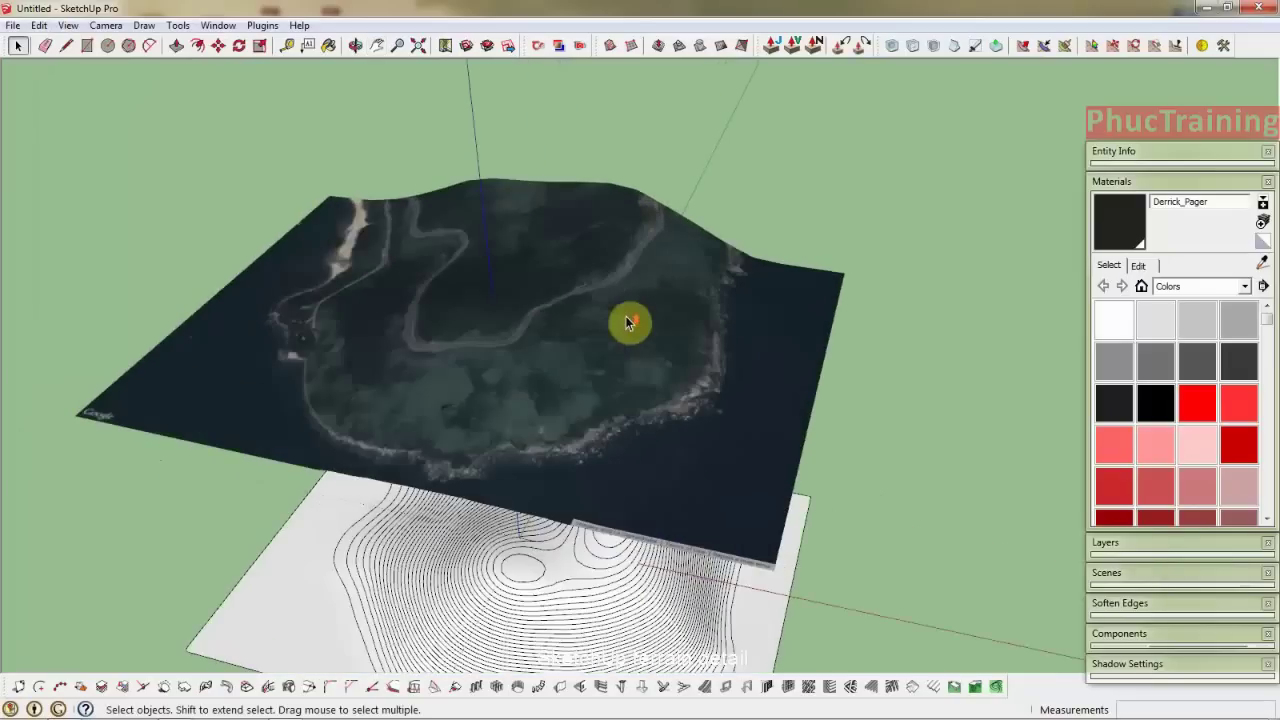
pyautogui.scroll(1, 557, 271)
# Sample the Google Earth Snapshot material from the aerial terrain with the Materials eyedropper.
pyautogui.click(68, 25)
pyautogui.click(105, 85)
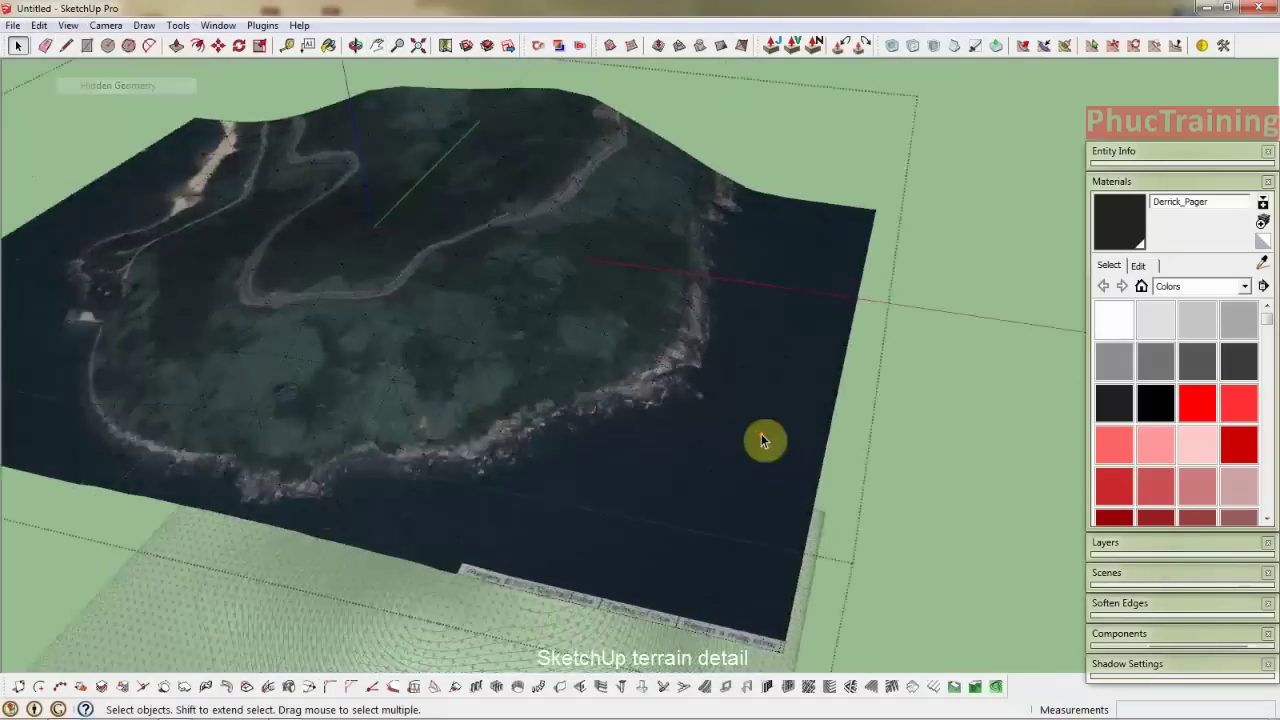
pyautogui.scroll(3, 761, 433)
pyautogui.rightClick(449, 288)
pyautogui.click(539, 430)
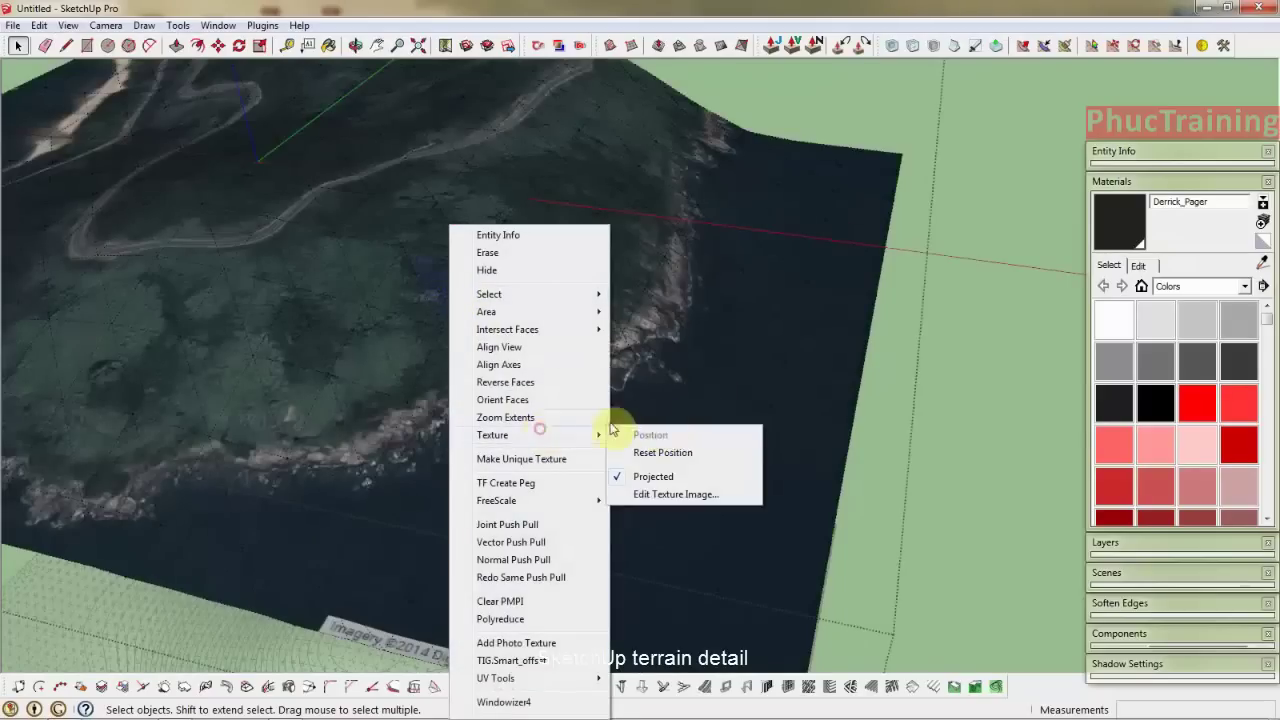
pyautogui.click(1264, 266)
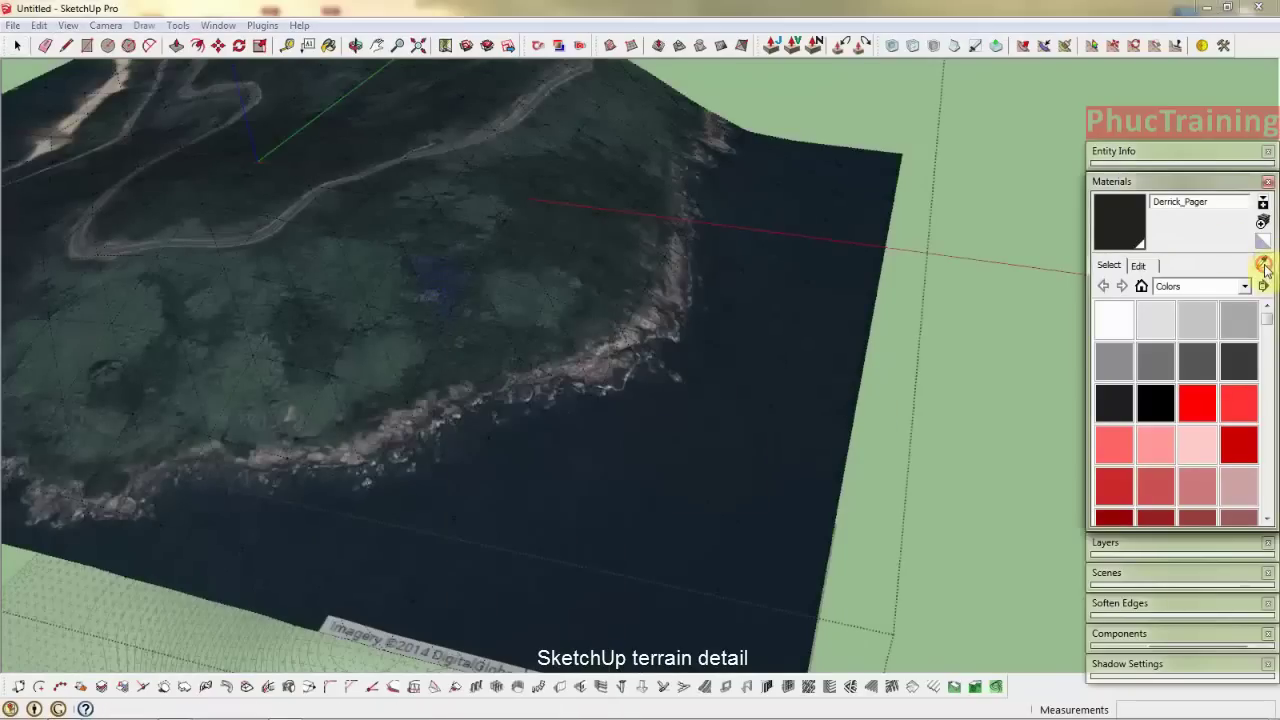
pyautogui.click(455, 277)
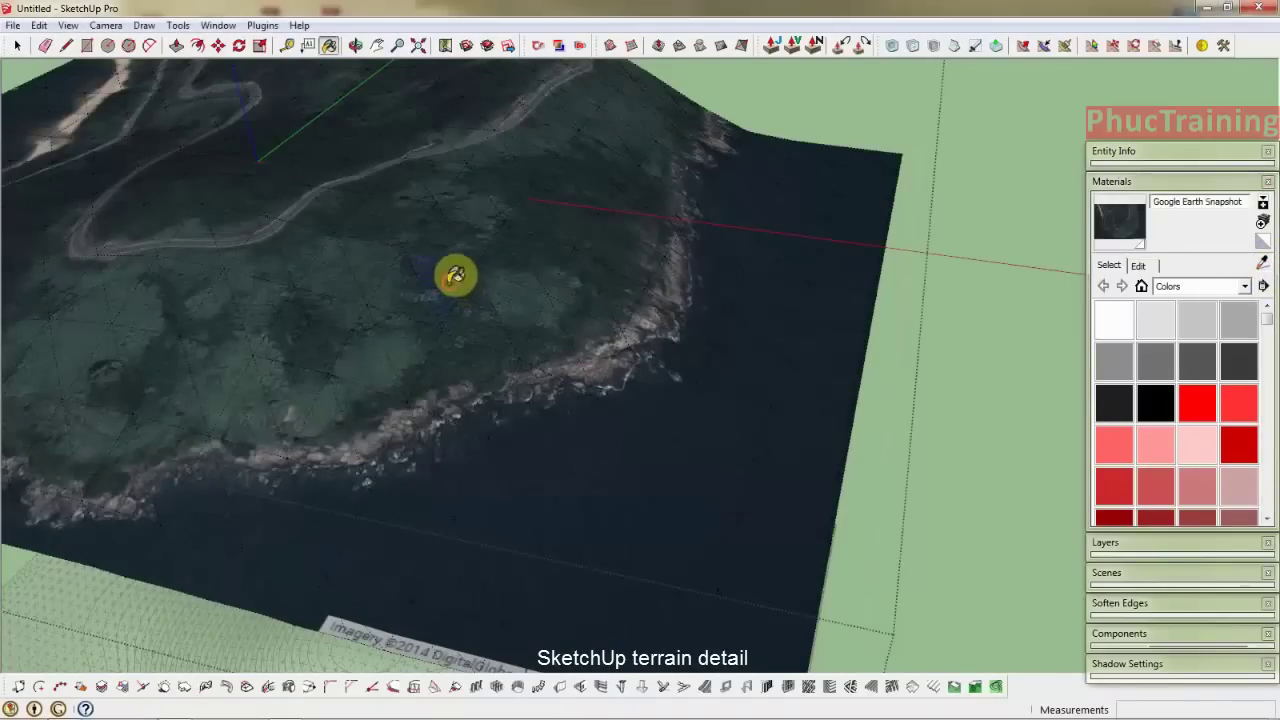
pyautogui.scroll(-5, 800, 200)
pyautogui.press('space')
# Turn off Hidden Geometry, select the whole contoured terrain mesh, and paint it with the snapshot.
pyautogui.scroll(3, 698, 398)
pyautogui.scroll(2, 698, 398)
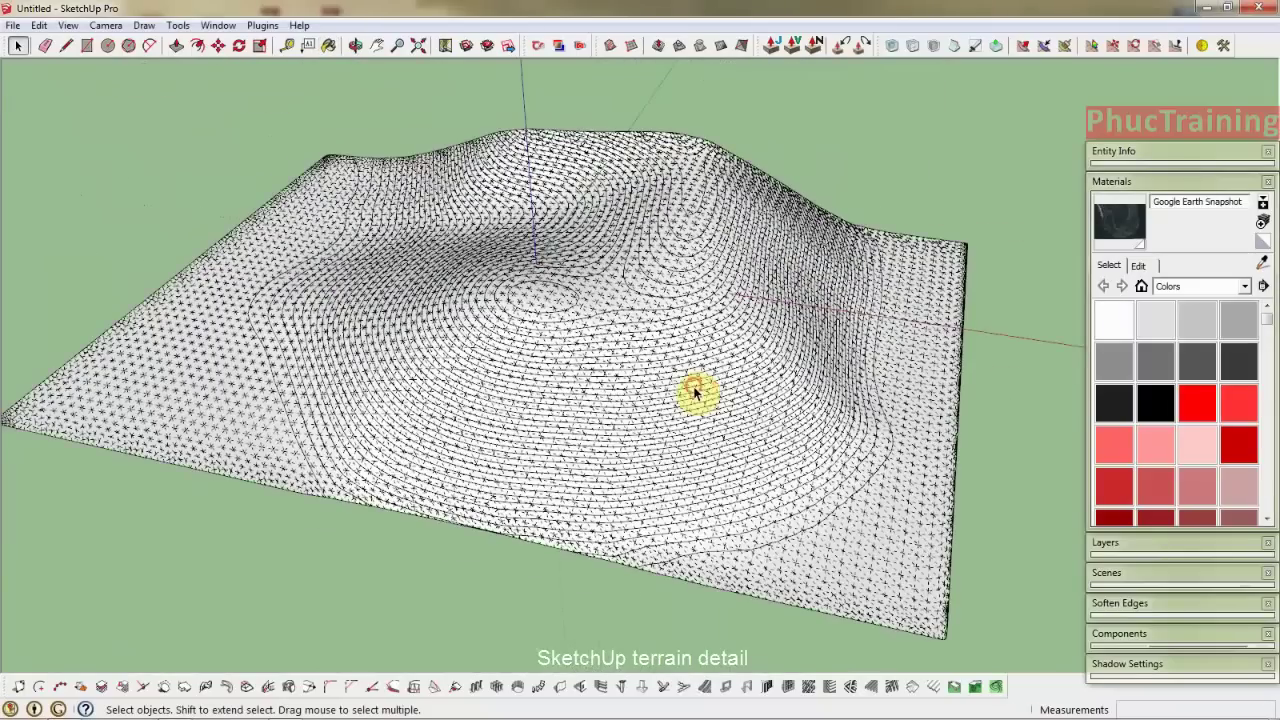
pyautogui.click(68, 25)
pyautogui.click(90, 84)
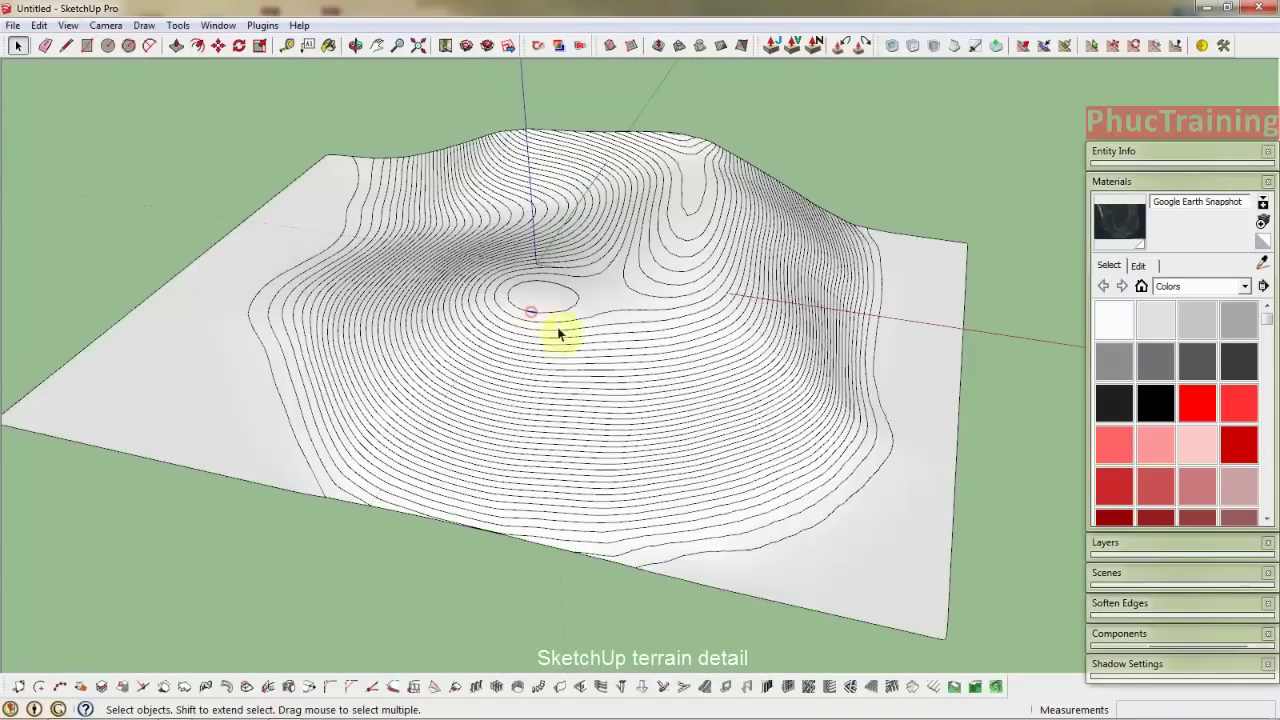
pyautogui.click(863, 486)
pyautogui.tripleClick(878, 492)
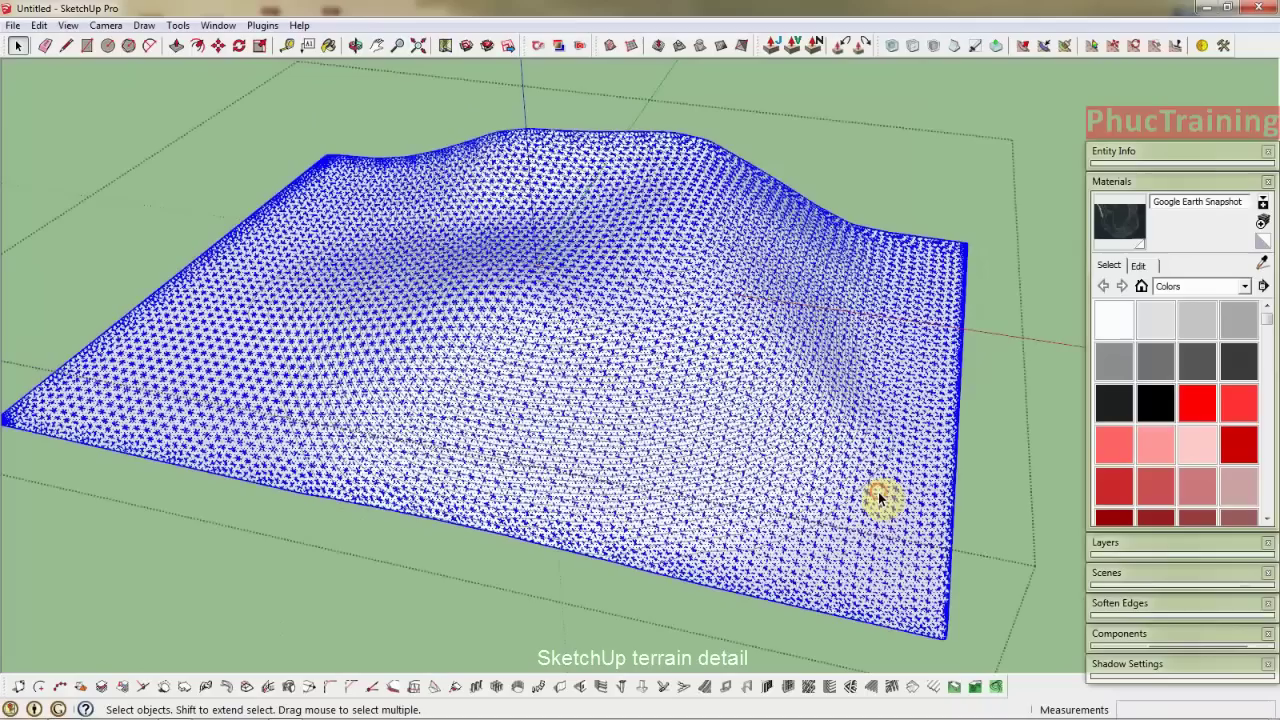
pyautogui.scroll(-2, 872, 467)
pyautogui.press('b')
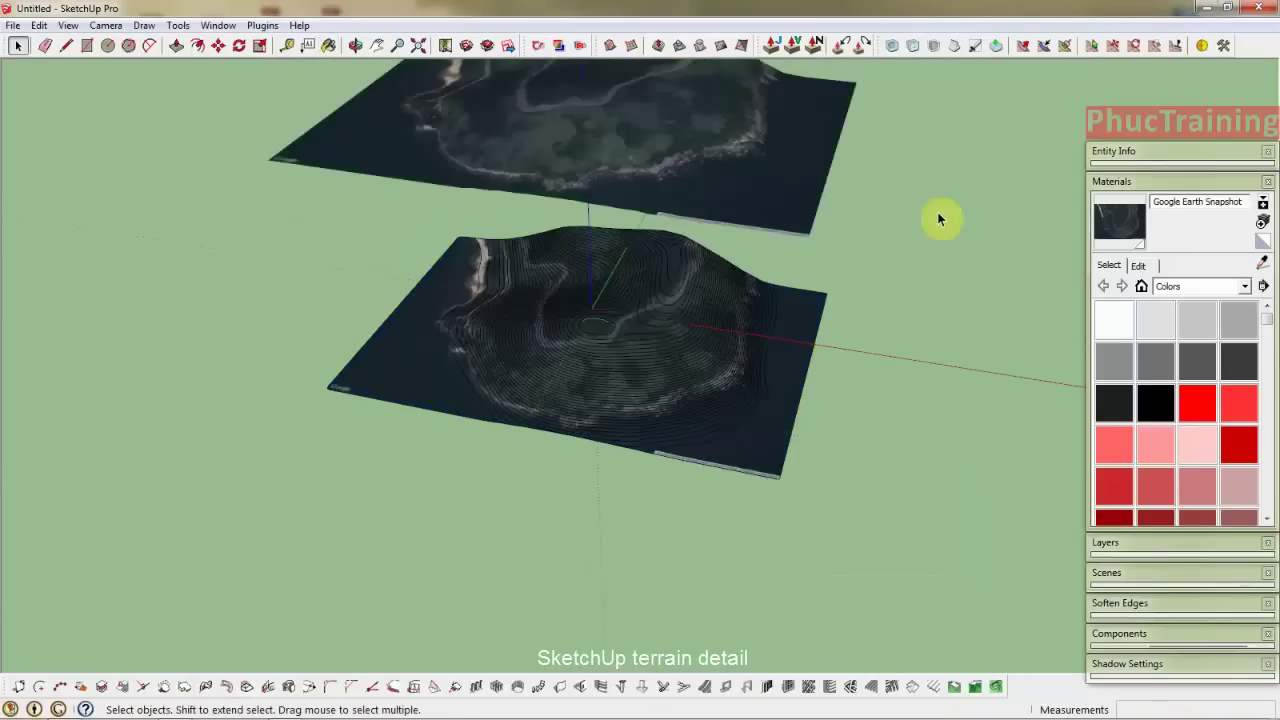
pyautogui.scroll(3, 599, 437)
pyautogui.moveTo(870, 406); pyautogui.dragTo(334, 223, button='middle')
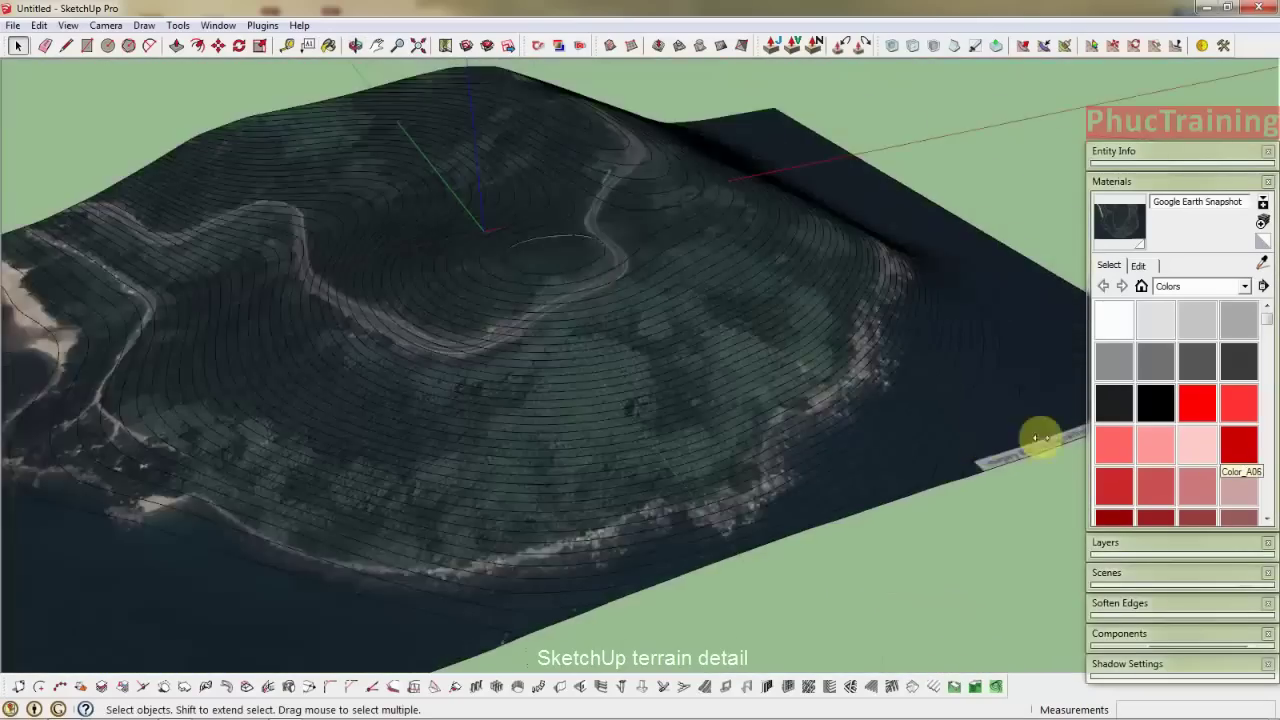
pyautogui.moveTo(1037, 434); pyautogui.dragTo(679, 400, button='middle')
pyautogui.scroll(5, 740, 297)
pyautogui.scroll(3, 780, 409)
pyautogui.moveTo(780, 409); pyautogui.dragTo(334, 309, button='middle')
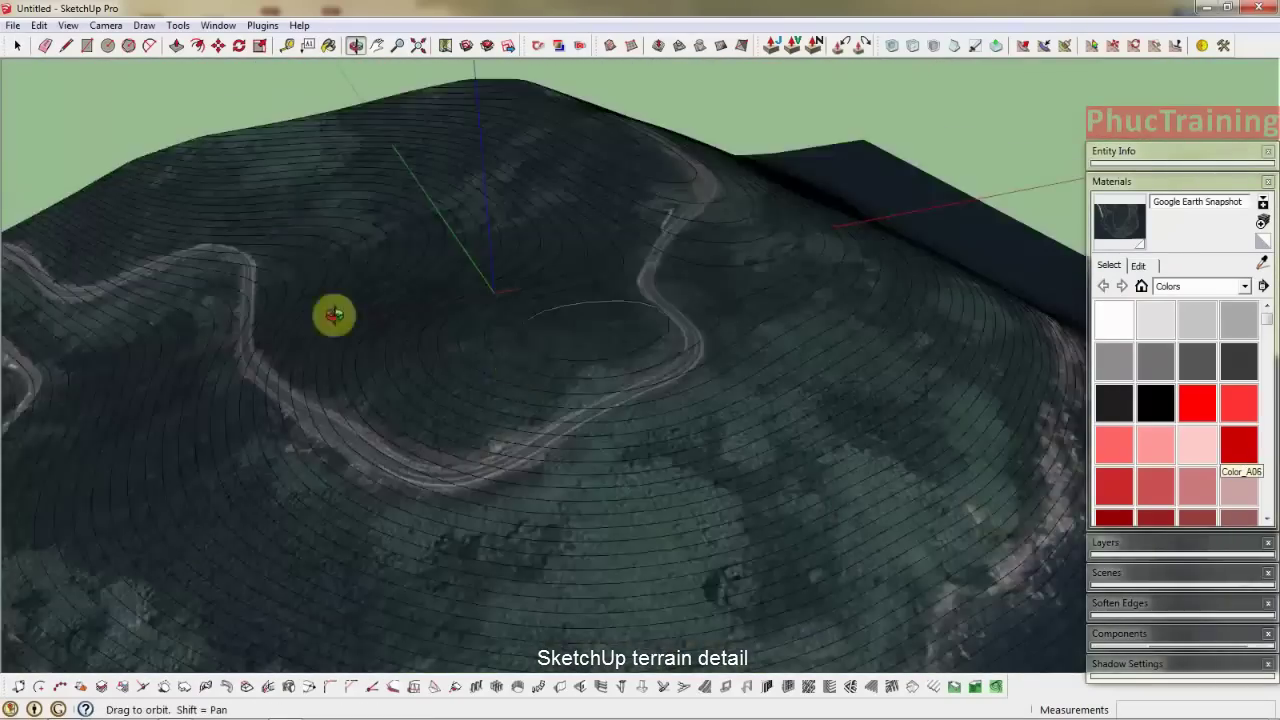
pyautogui.scroll(2, 614, 309)
pyautogui.scroll(3, 614, 309)
pyautogui.moveTo(609, 394)
pyautogui.mouseDown(button='middle')
pyautogui.moveTo(271, 129)
pyautogui.moveTo(229, 51)
pyautogui.moveTo(754, 354)
pyautogui.moveTo(613, 345)
pyautogui.moveTo(572, 276)
pyautogui.moveTo(563, 423)
pyautogui.moveTo(403, 343)
pyautogui.mouseUp(button='middle')
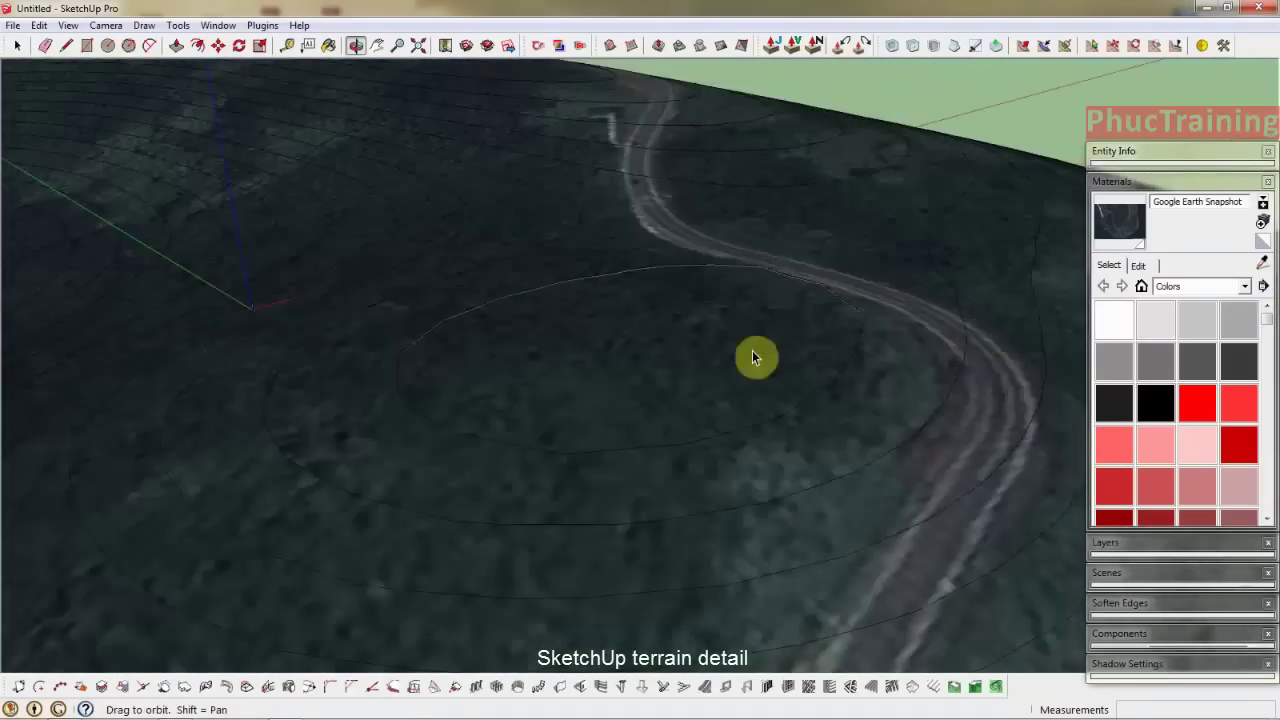
pyautogui.scroll(-3, 711, 360)
pyautogui.scroll(-3, 646, 431)
pyautogui.scroll(-3, 748, 389)
pyautogui.scroll(3, 572, 276)
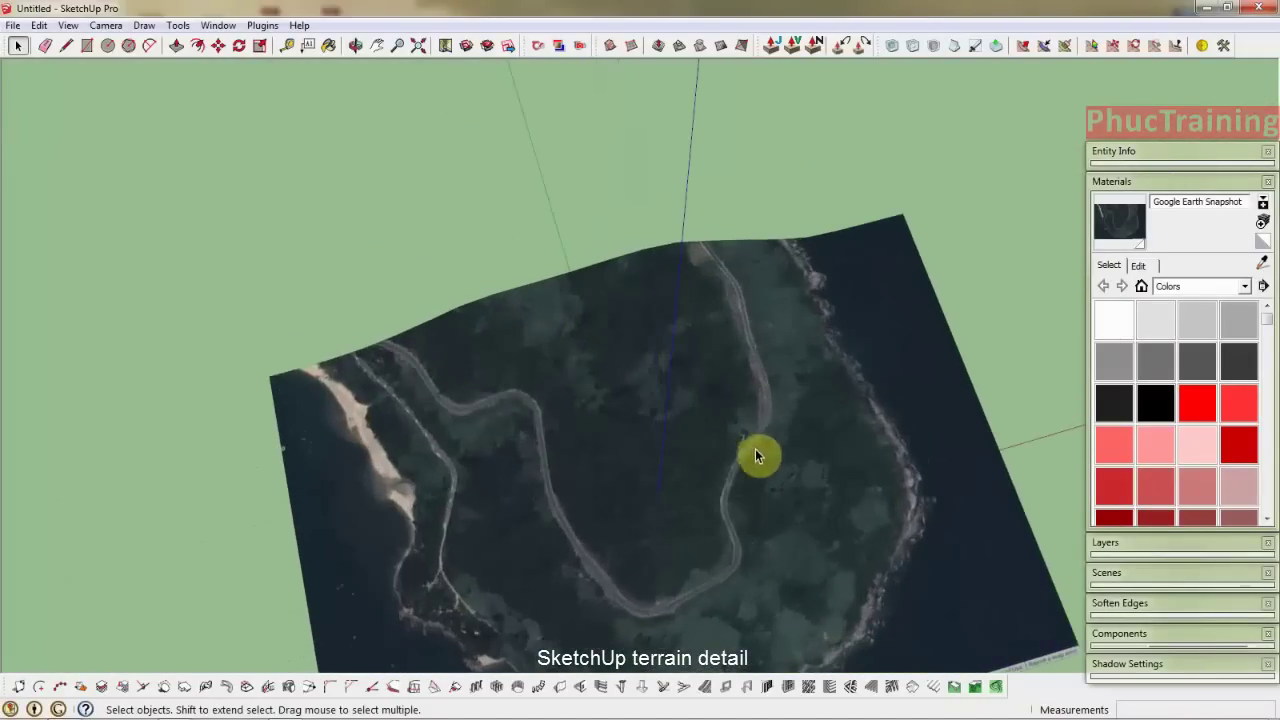
pyautogui.scroll(-3, 474, 268)
pyautogui.moveTo(474, 268); pyautogui.dragTo(622, 291, button='middle')
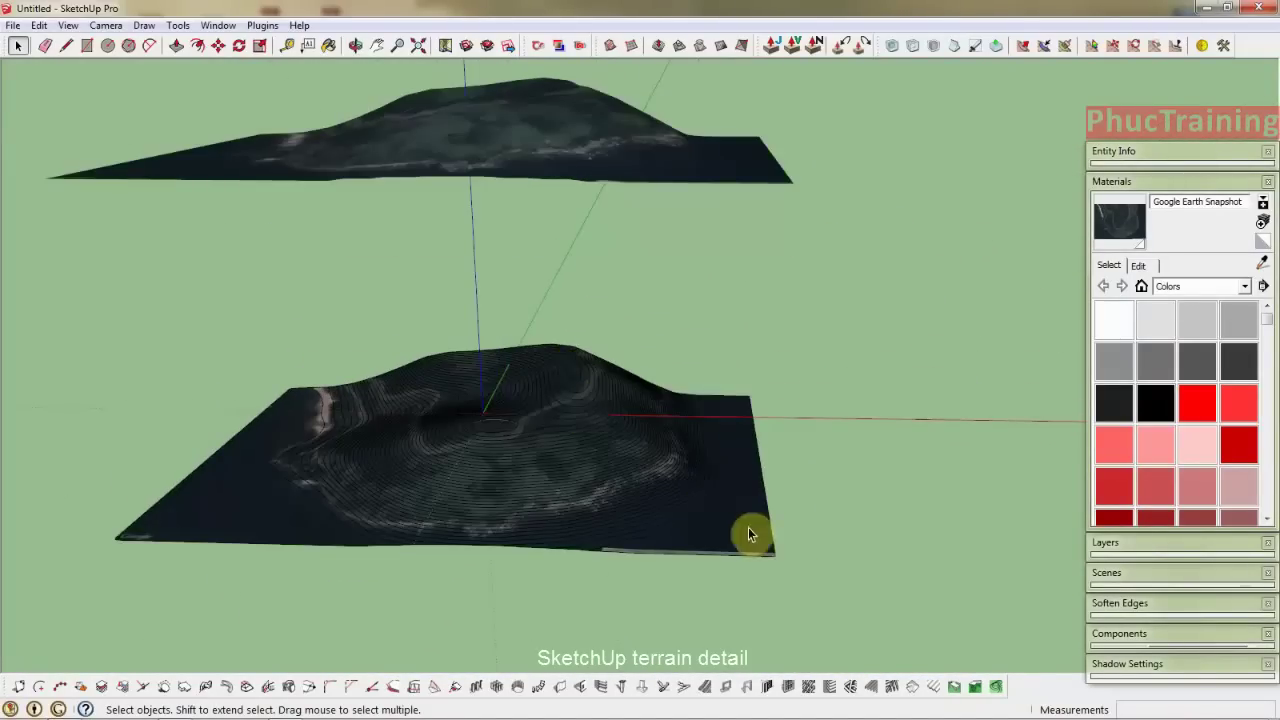
# Copy the lower terrain off to the right using Move with Ctrl.
pyautogui.click(751, 533)
pyautogui.scroll(-3, 306, 371)
pyautogui.scroll(-2, 466, 423)
pyautogui.keyDown('shift'); pyautogui.click(420, 303); pyautogui.keyUp('shift')
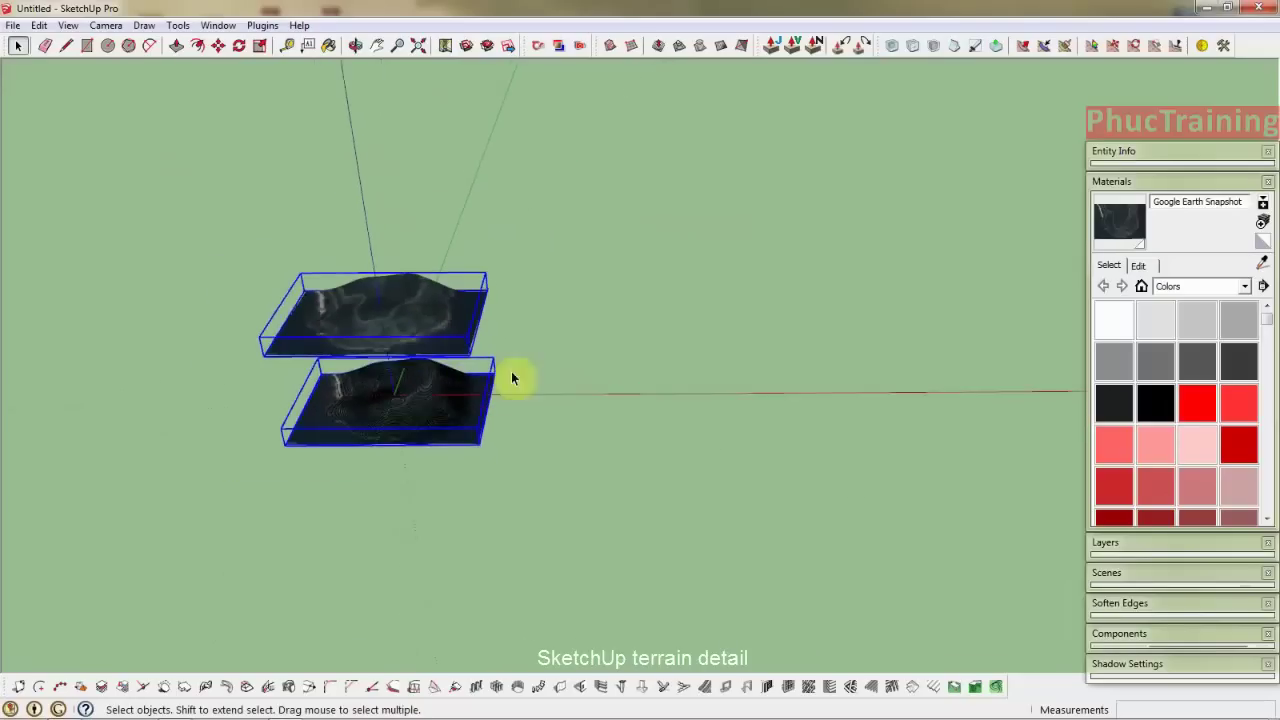
pyautogui.press('m')
pyautogui.press('space')
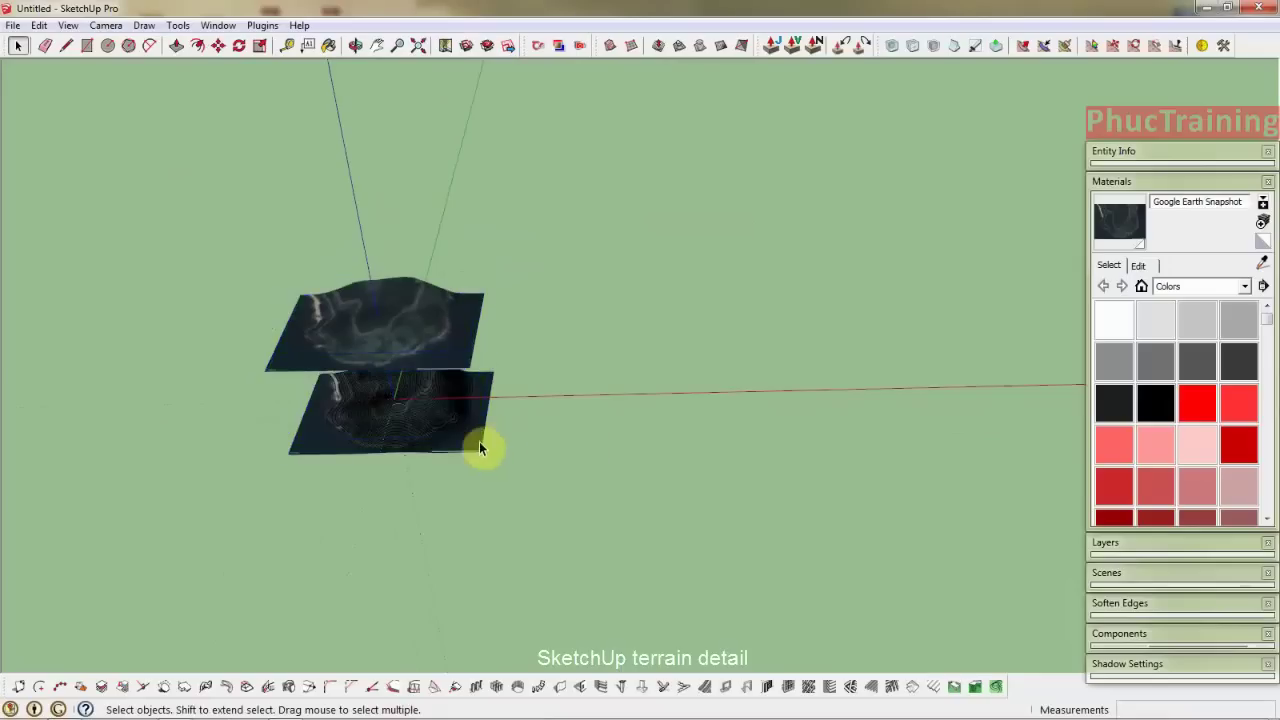
pyautogui.keyDown('ctrl'); pyautogui.click(564, 418); pyautogui.keyUp('ctrl')
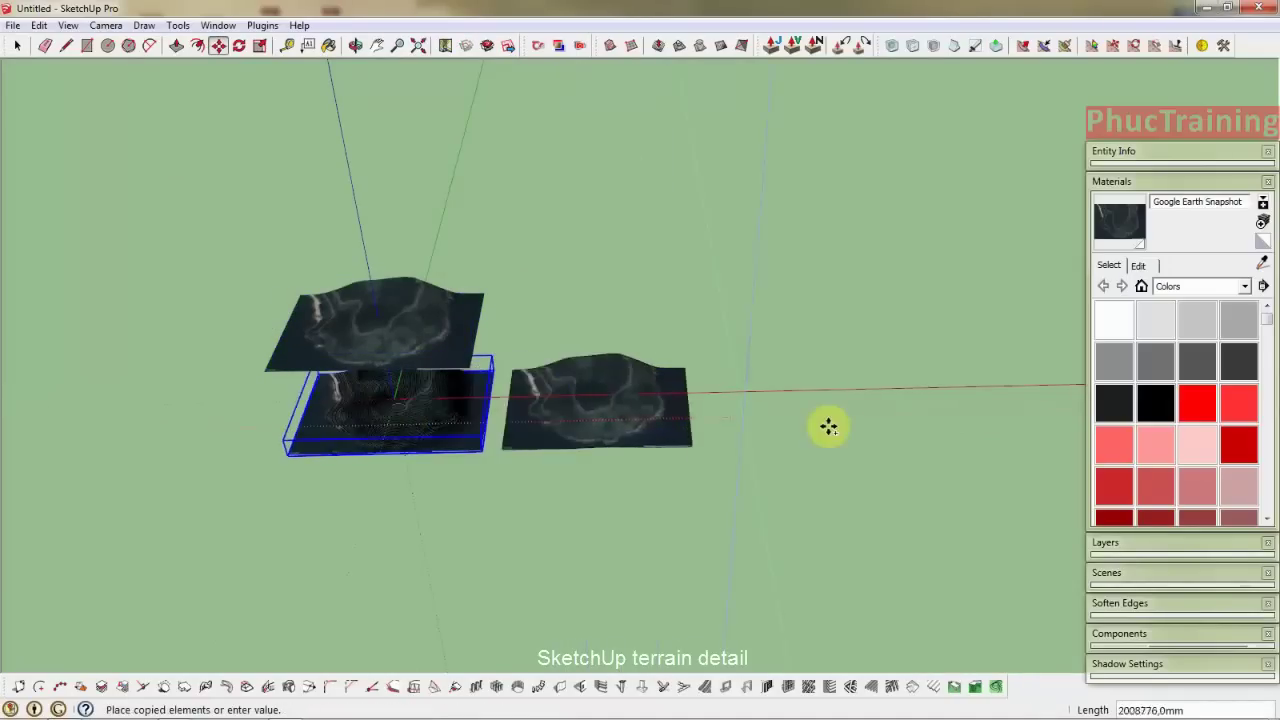
pyautogui.click(889, 418)
pyautogui.press('space')
# Draw a flat rectangle spanning the terrain copy.
pyautogui.scroll(3, 691, 366)
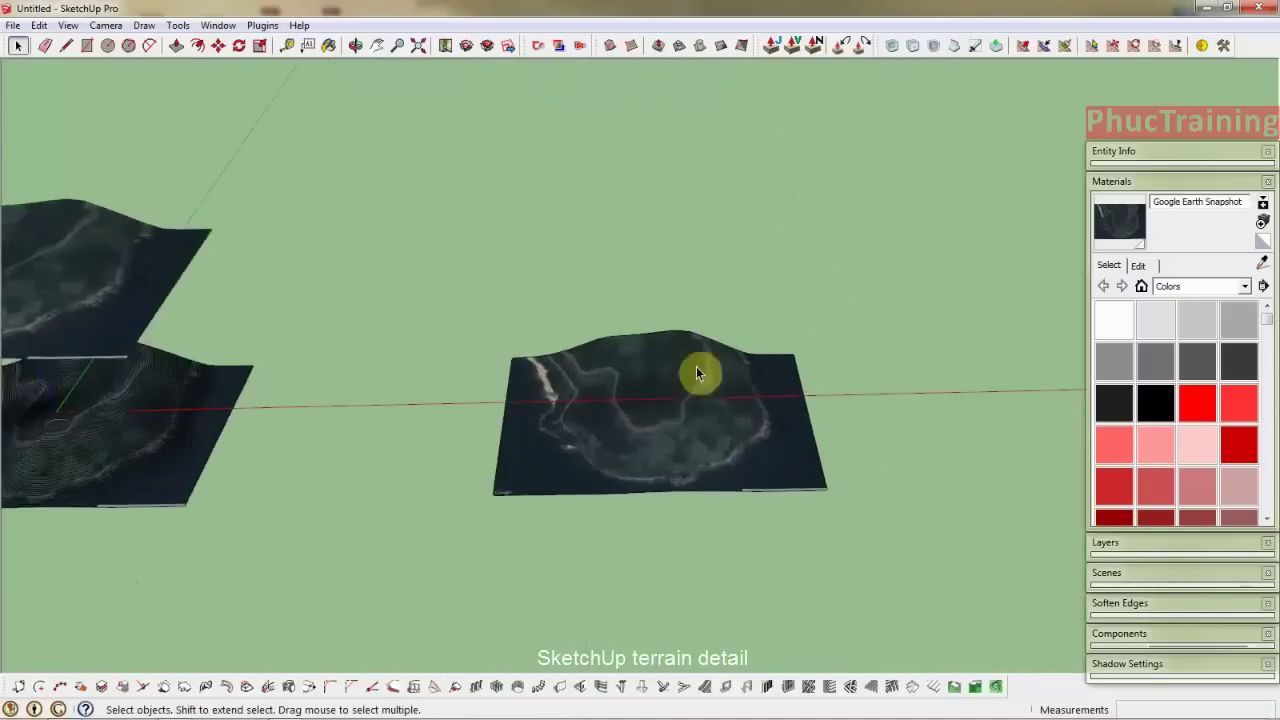
pyautogui.scroll(3, 697, 351)
pyautogui.scroll(3, 698, 346)
pyautogui.press('o')
pyautogui.scroll(-5, 623, 371)
pyautogui.press('space')
pyautogui.scroll(-3, 666, 434)
pyautogui.press('o')
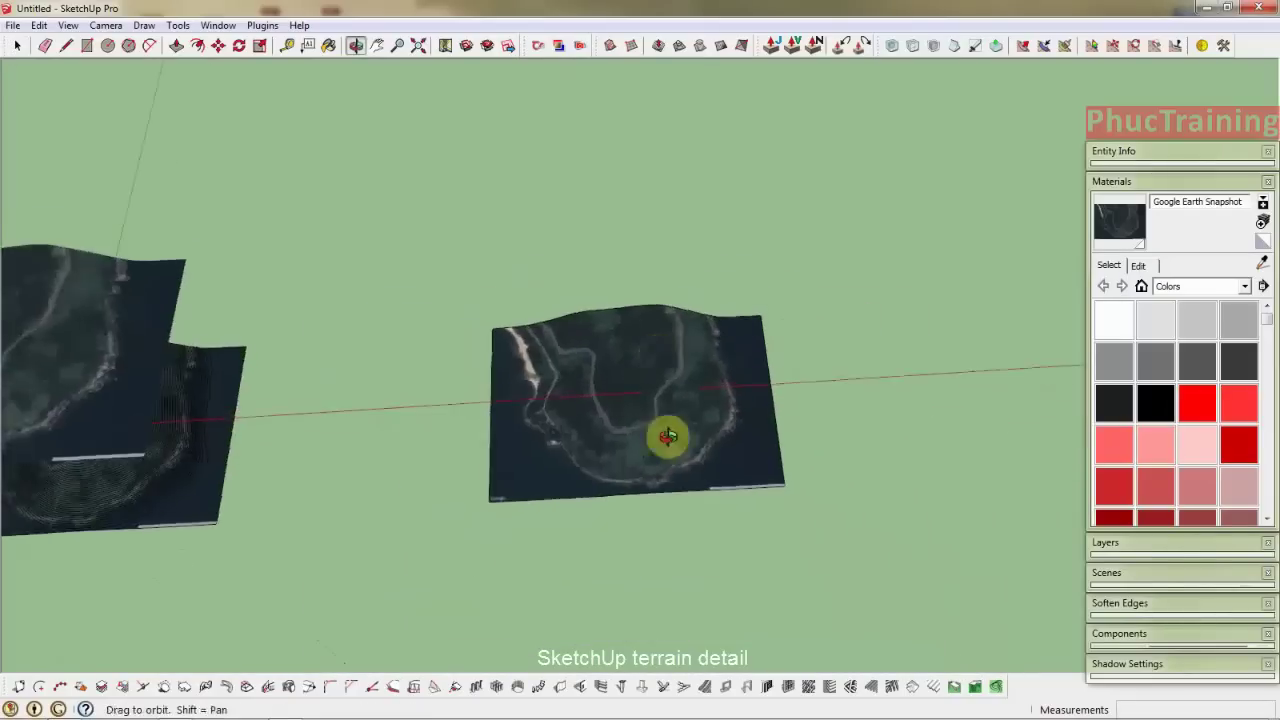
pyautogui.moveTo(666, 434); pyautogui.dragTo(453, 271)
pyautogui.press('r')
pyautogui.click(945, 518)
pyautogui.press('space')
pyautogui.click(870, 515)
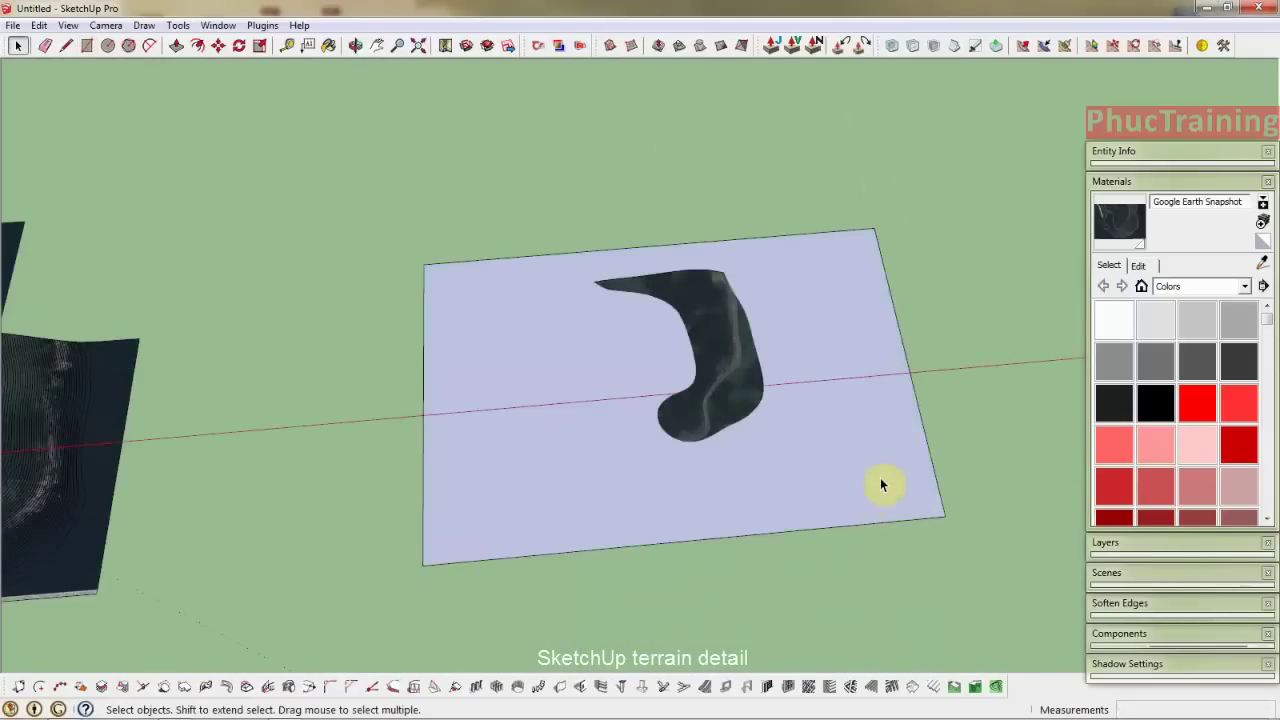
# Paint the rectangle with the Google Earth Snapshot, then undo that first paint.
pyautogui.press('b')
pyautogui.click(893, 445)
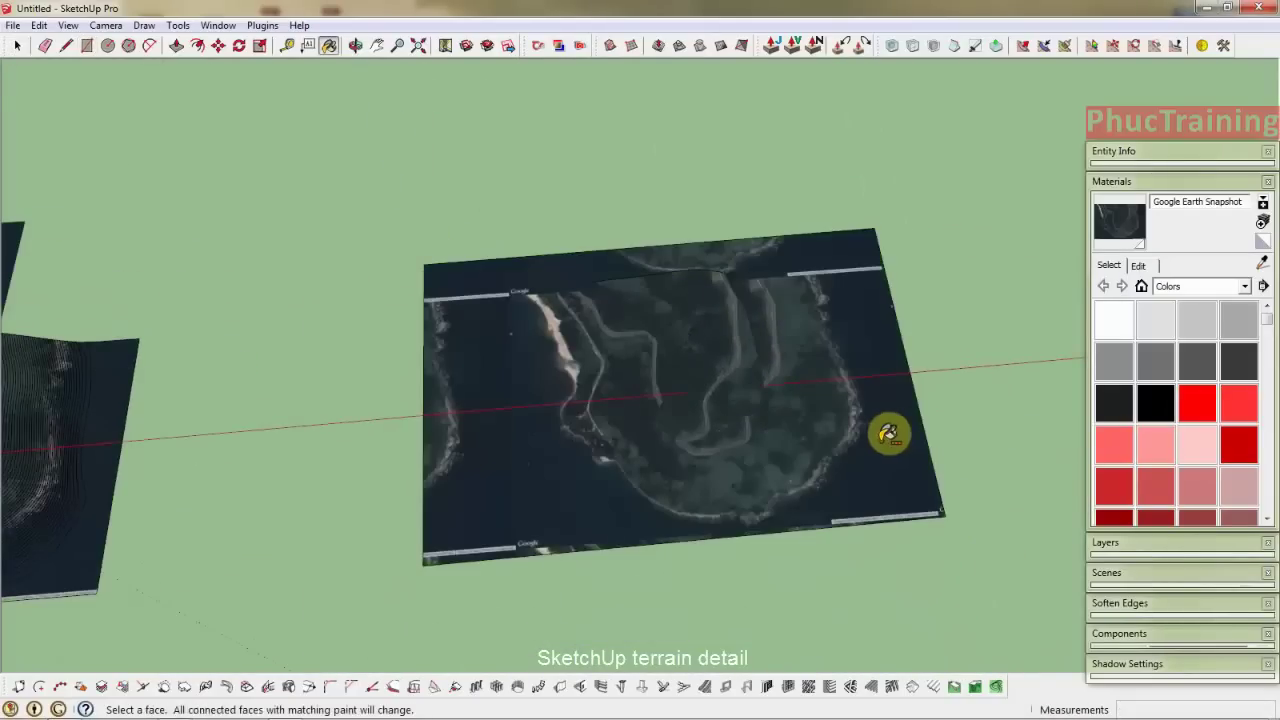
pyautogui.press('space')
pyautogui.scroll(3, 877, 443)
pyautogui.scroll(3, 820, 429)
pyautogui.scroll(3, 696, 357)
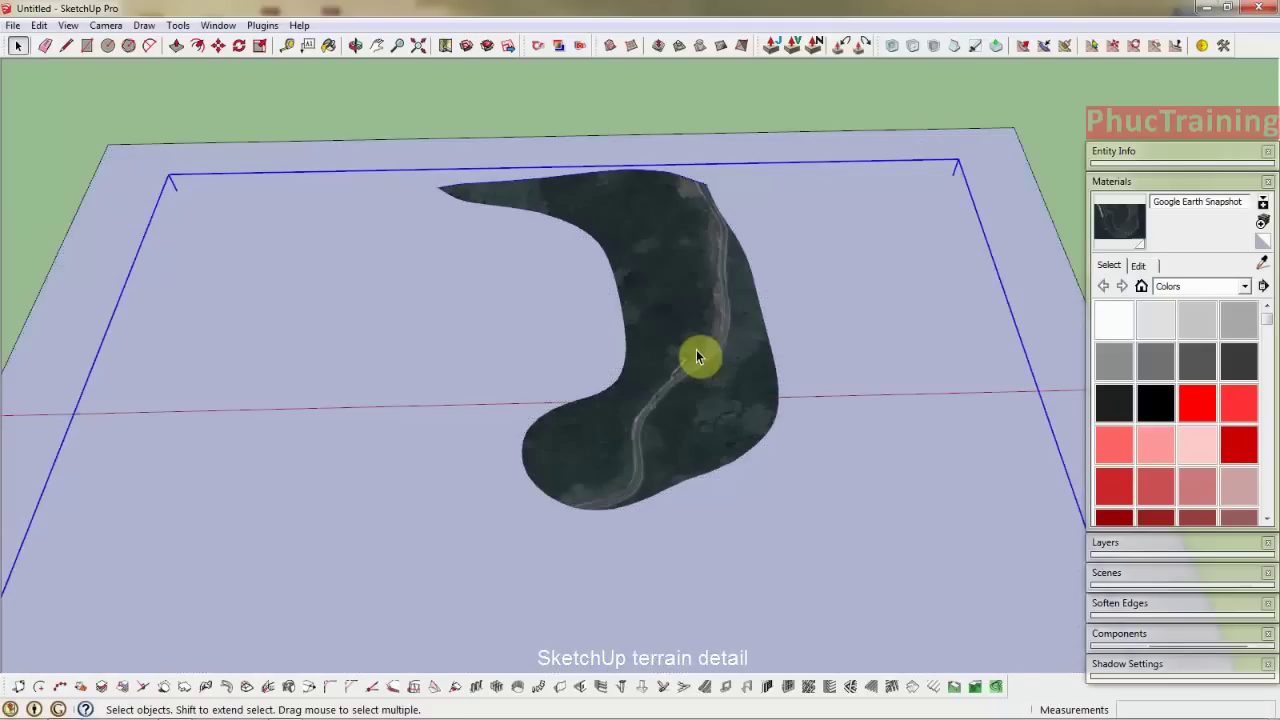
# Show hidden geometry, set the terrain texture to Projected, and sample it.
pyautogui.click(68, 25)
pyautogui.click(103, 85)
pyautogui.scroll(3, 654, 324)
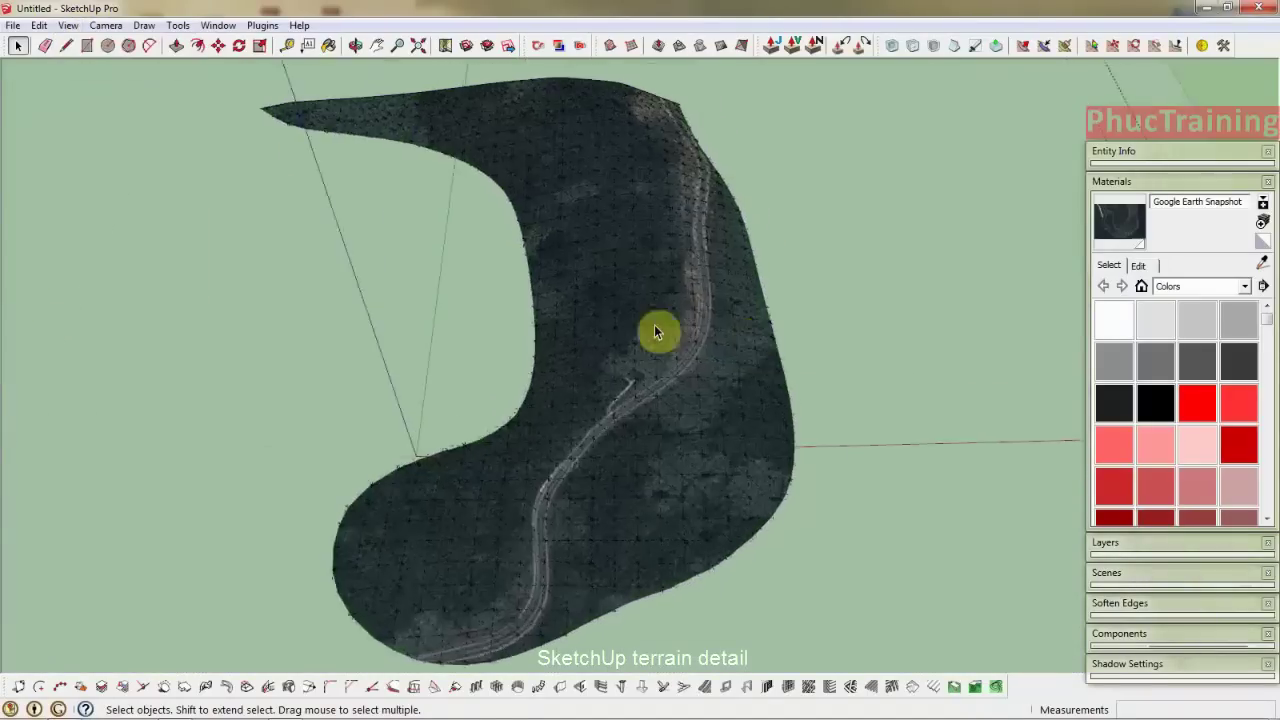
pyautogui.scroll(3, 660, 335)
pyautogui.rightClick(669, 349)
pyautogui.moveTo(712, 435)
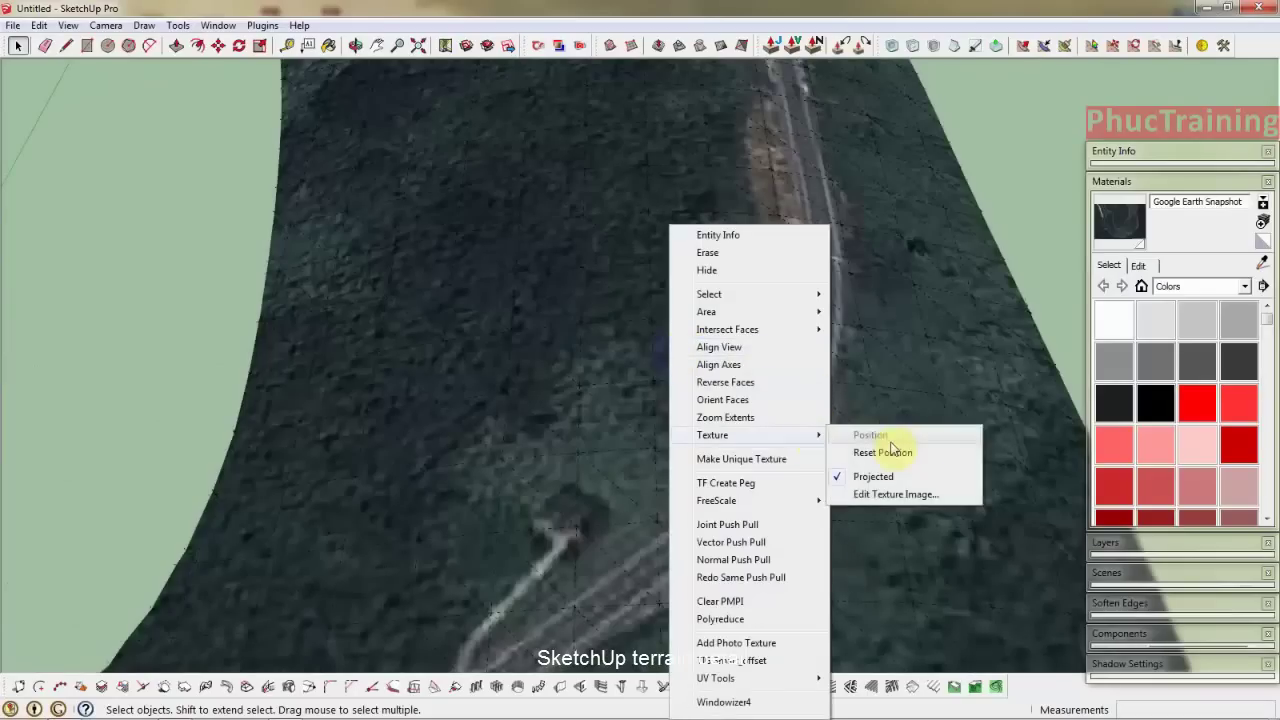
pyautogui.click(1264, 264)
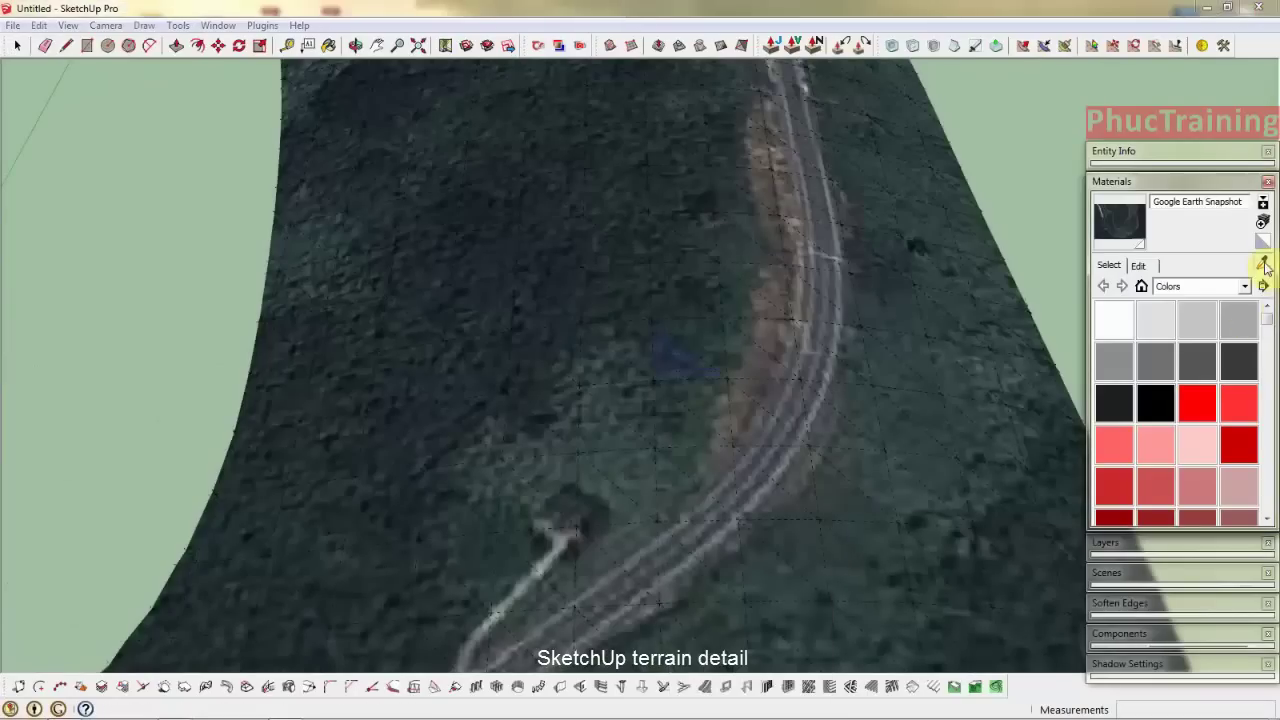
pyautogui.click(663, 400)
pyautogui.scroll(-3, 630, 325)
pyautogui.scroll(-3, 603, 300)
pyautogui.press('space')
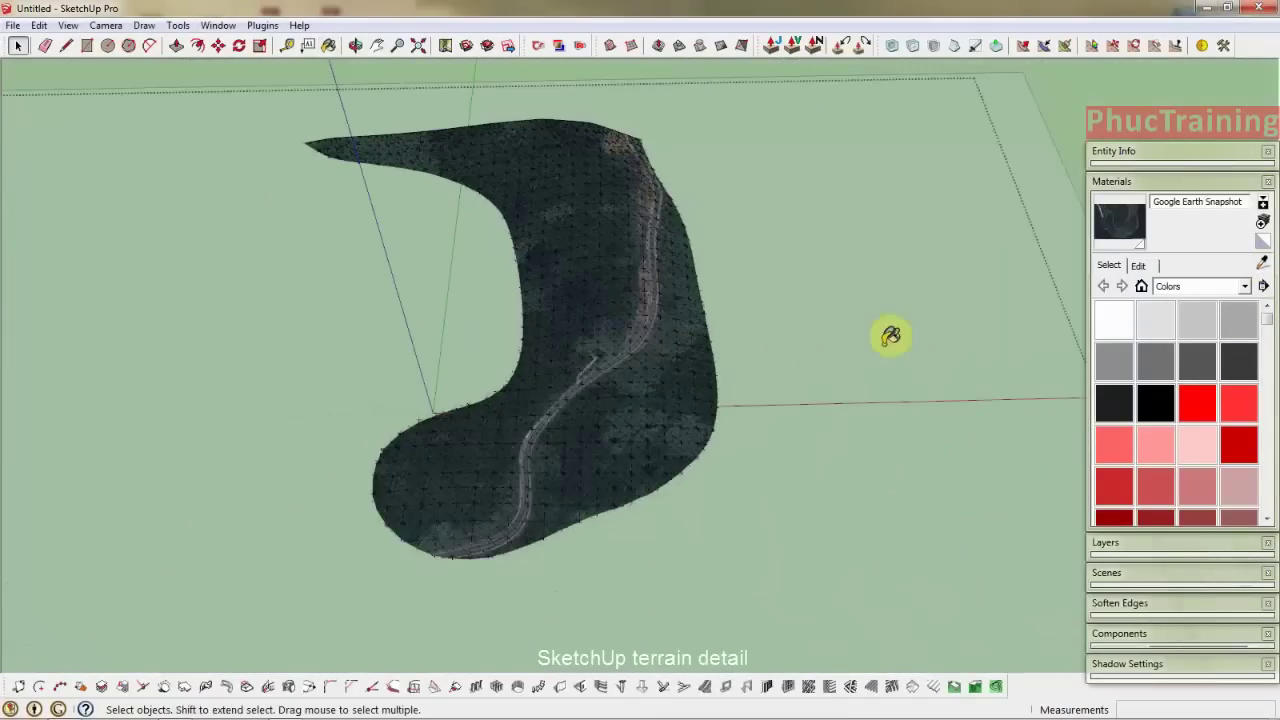
# Paint the flat rectangle with the sampled projected snapshot imagery.
pyautogui.moveTo(890, 337); pyautogui.dragTo(893, 290, button='middle')
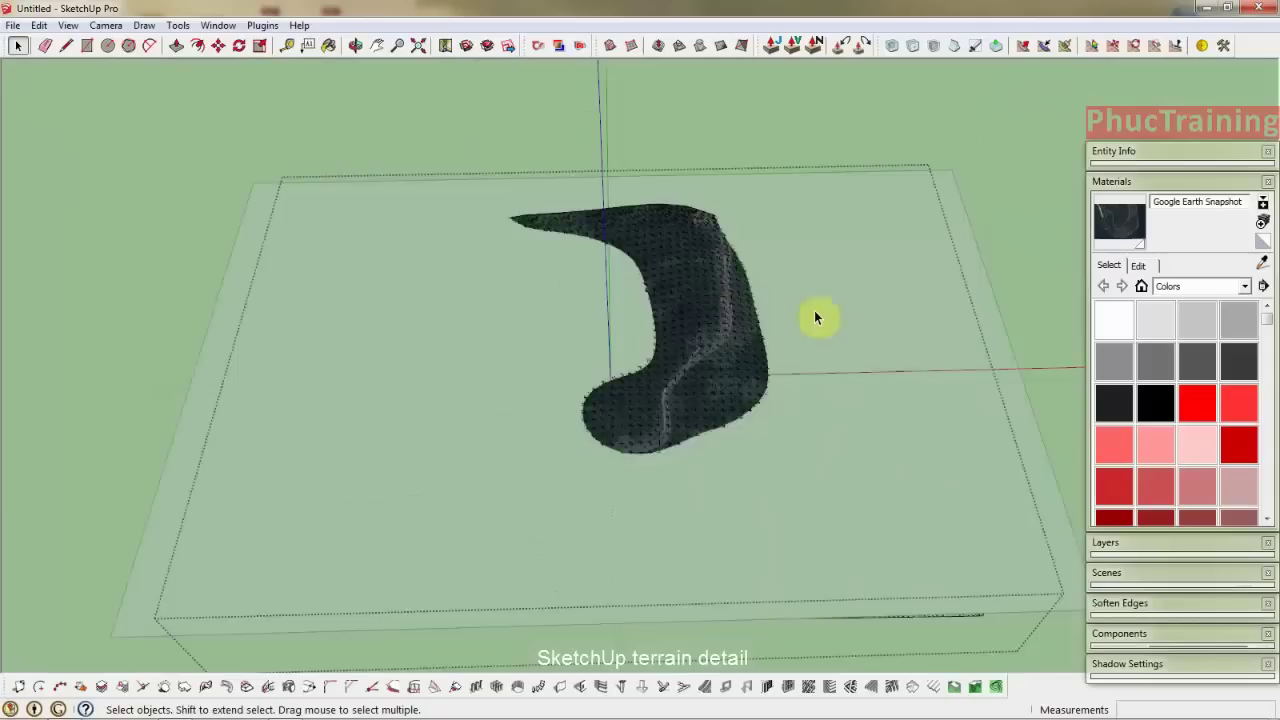
pyautogui.click(893, 290)
pyautogui.scroll(2, 950, 290)
# Move the textured rectangle up the blue axis above the terrain.
pyautogui.scroll(-3, 674, 526)
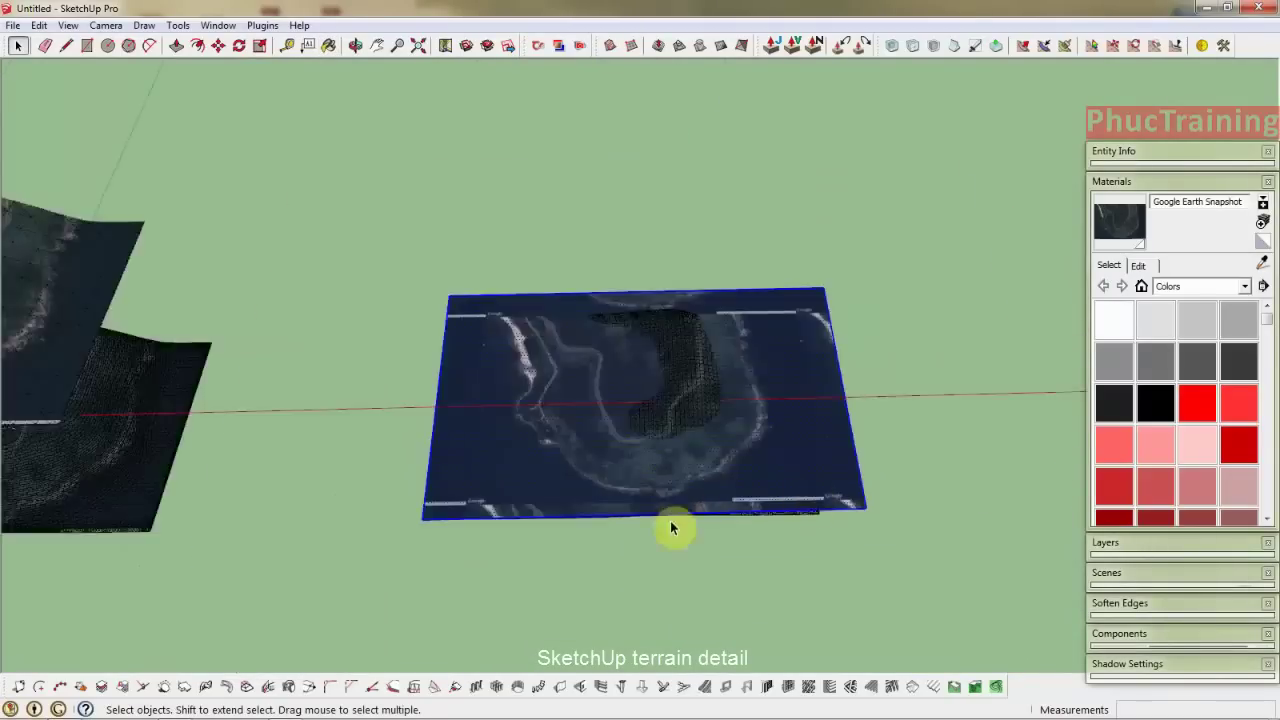
pyautogui.press('m')
pyautogui.click(891, 425)
pyautogui.click(911, 300)
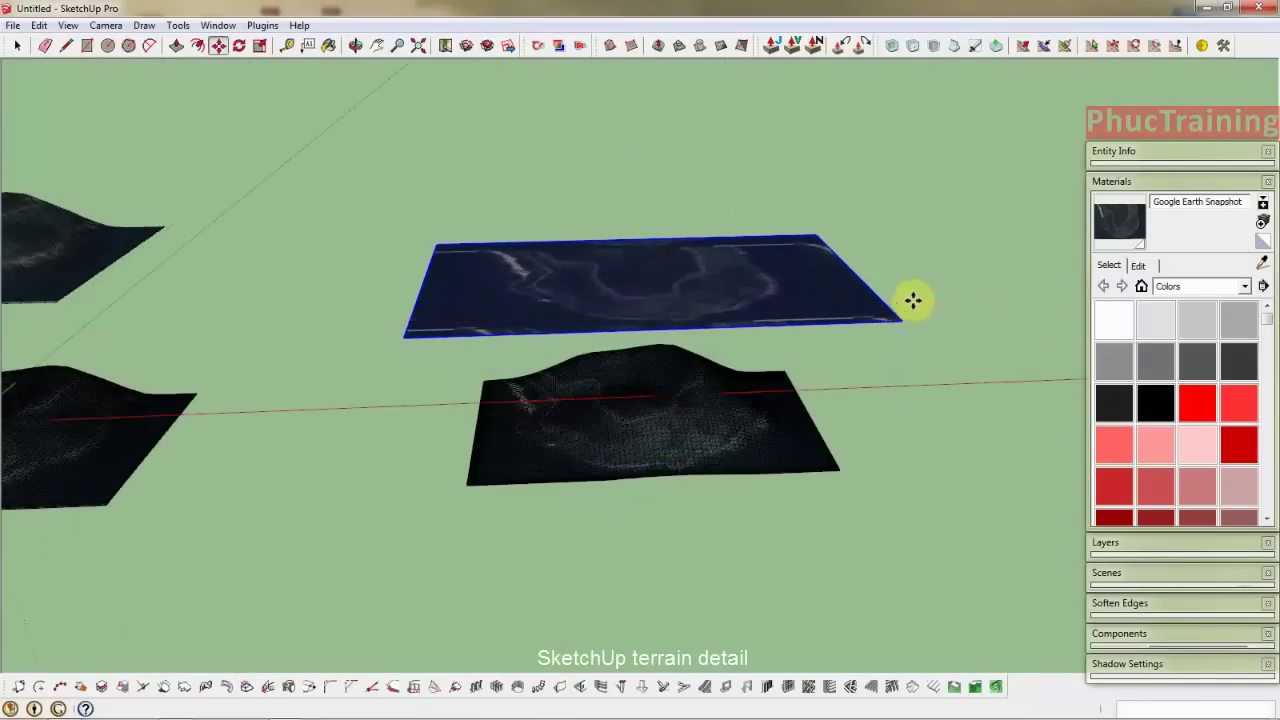
pyautogui.press('space')
pyautogui.scroll(2, 673, 362)
# Turn off Hidden Geometry, orbit to a top-down view, and bring up the Toolbars list.
pyautogui.click(68, 25)
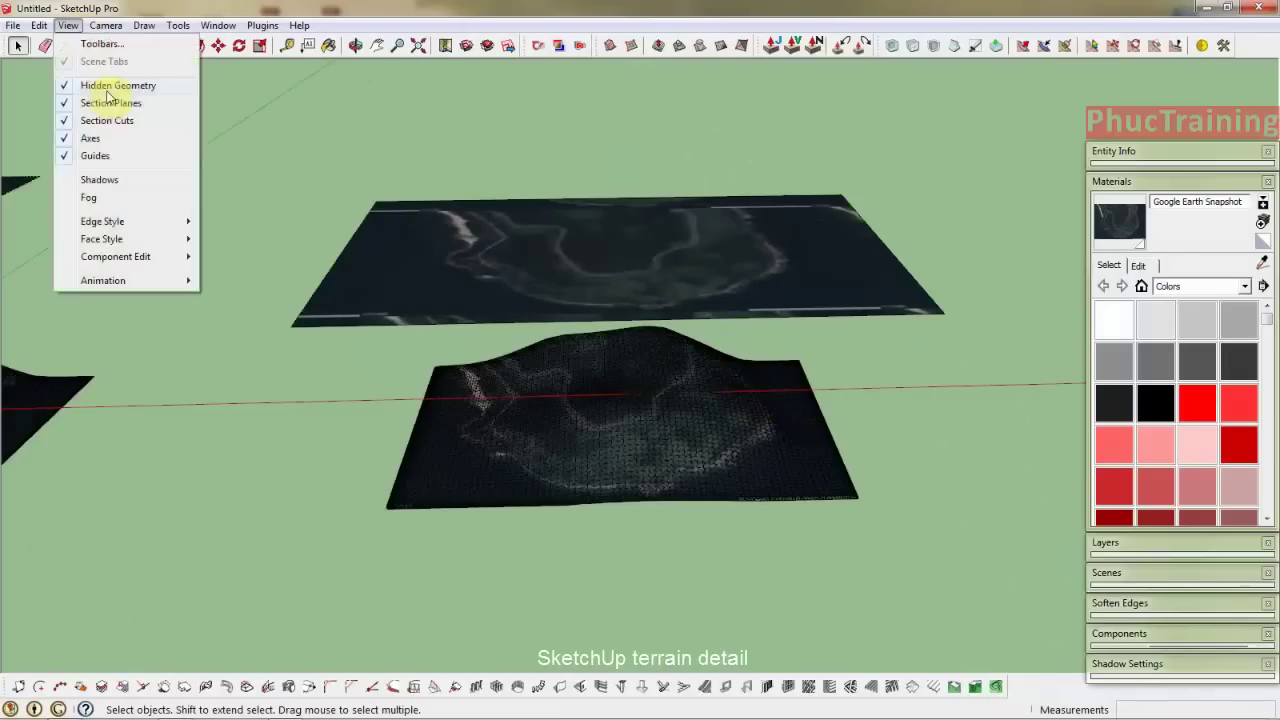
pyautogui.click(112, 91)
pyautogui.moveTo(590, 417); pyautogui.dragTo(734, 534, button='middle')
pyautogui.scroll(2, 633, 335)
pyautogui.moveTo(633, 337); pyautogui.dragTo(671, 415, button='middle')
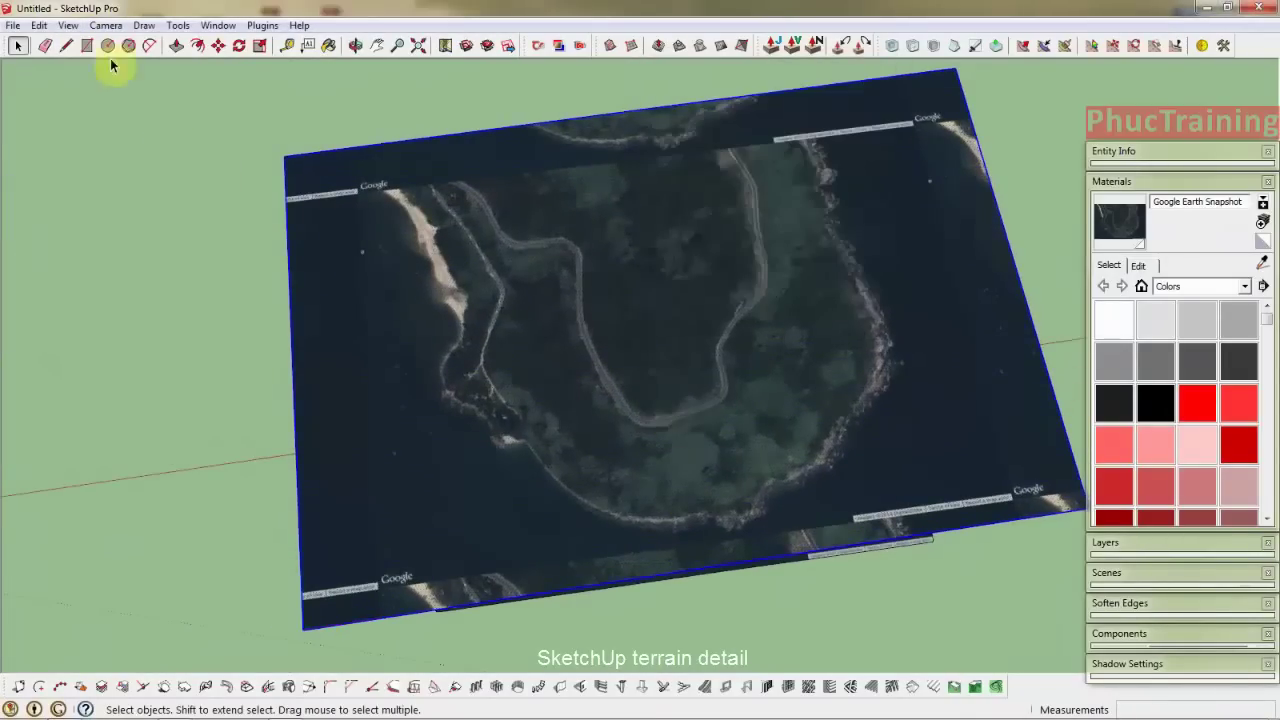
pyautogui.click(68, 25)
pyautogui.click(95, 44)
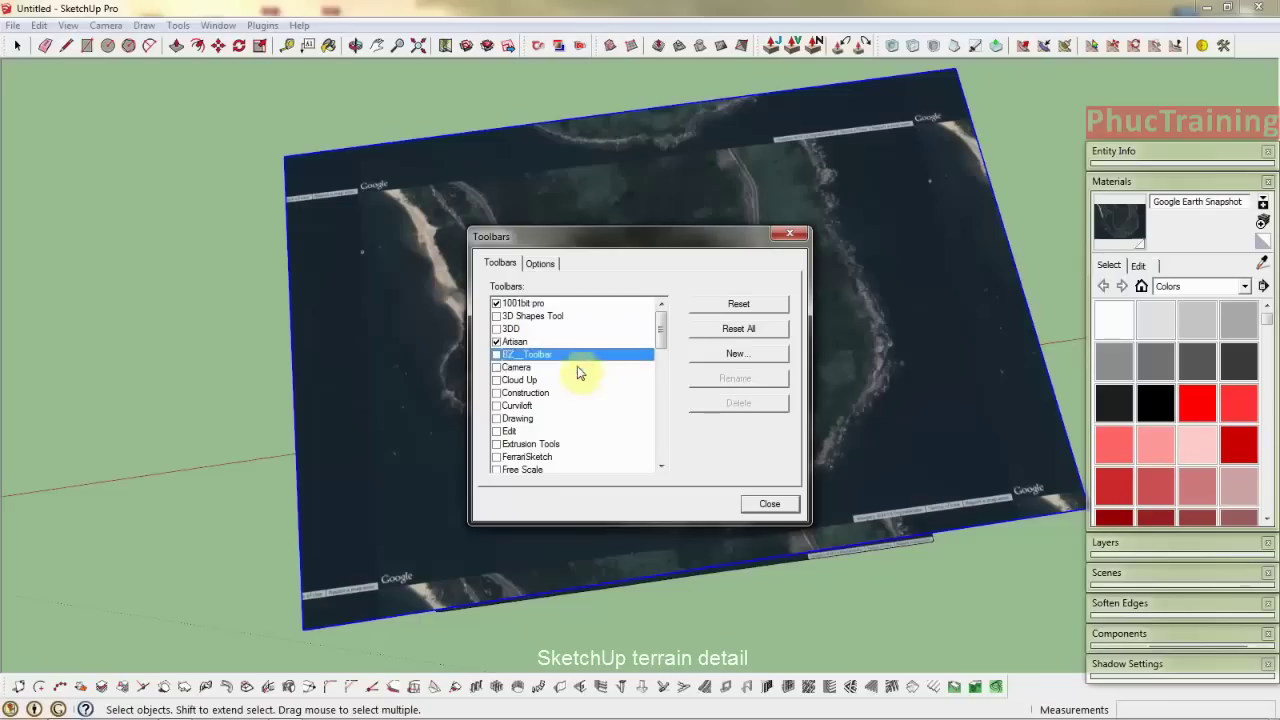
# Enable the BZ_Toolbar and close the toolbar list.
pyautogui.click(497, 355)
pyautogui.click(769, 504)
pyautogui.scroll(3, 729, 411)
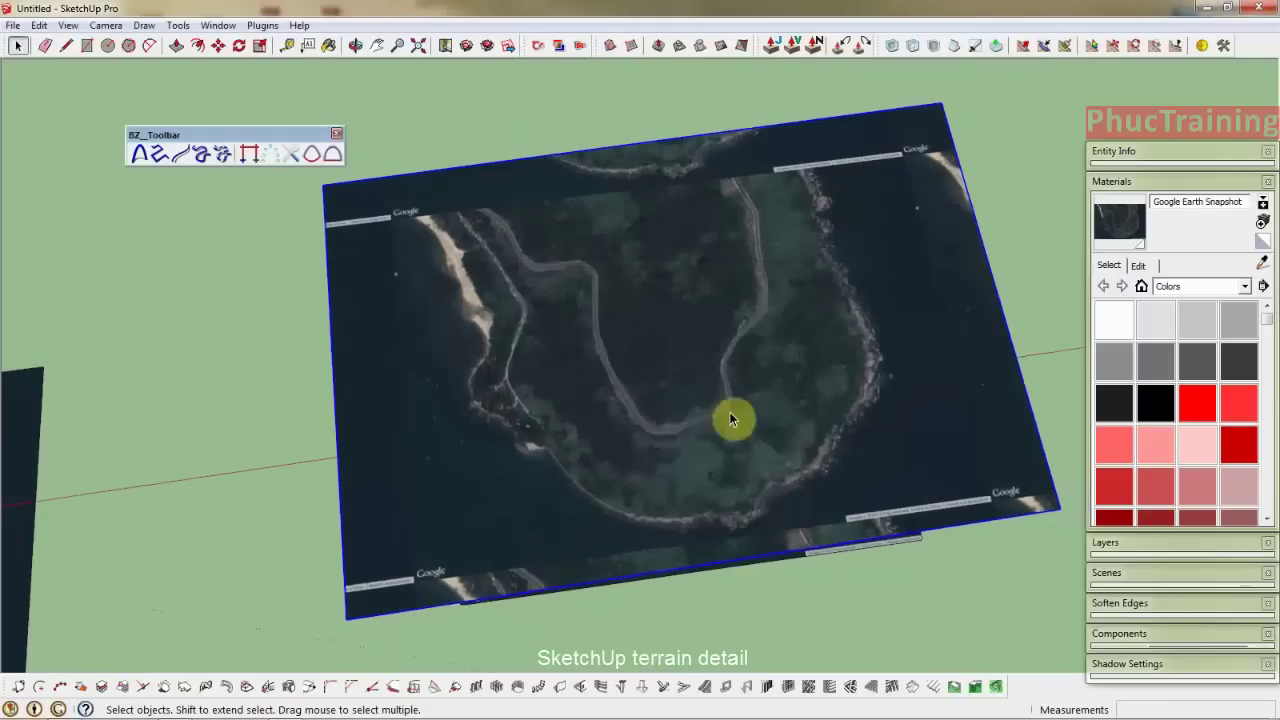
pyautogui.scroll(3, 504, 253)
pyautogui.scroll(5, 435, 264)
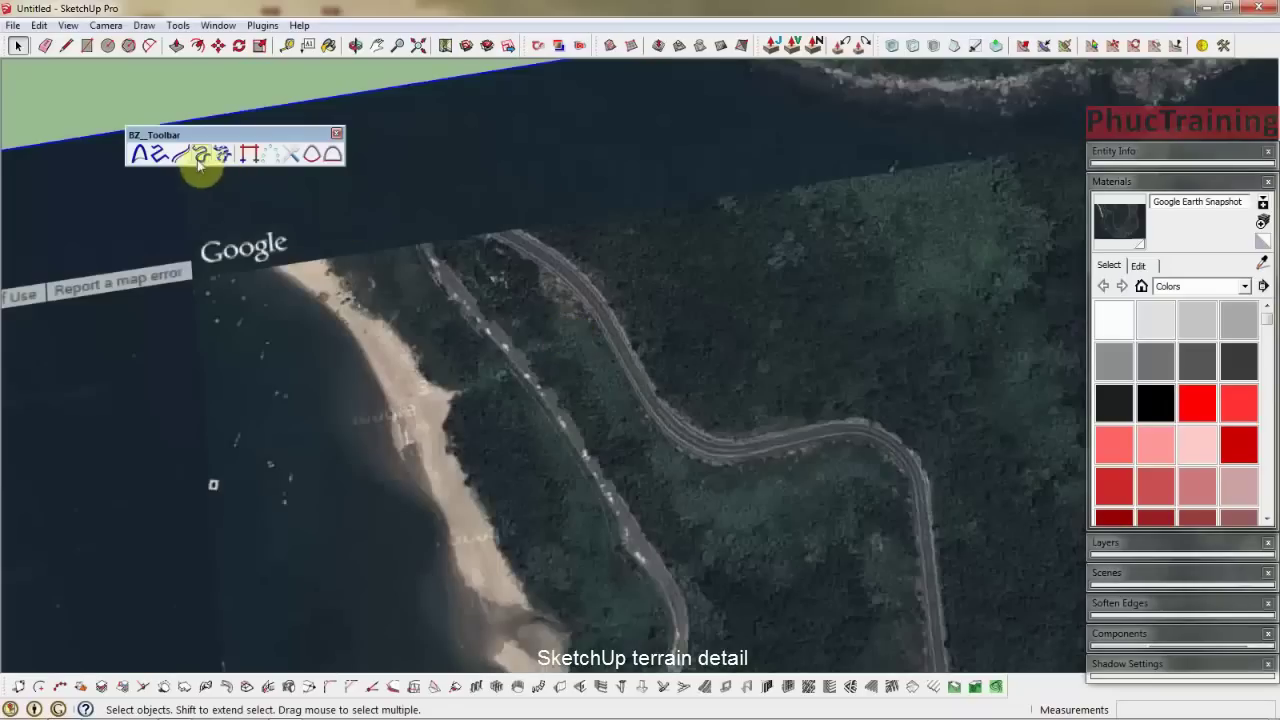
pyautogui.scroll(2, 537, 291)
# Start the Bezier curve and place points along the first stretch of the winding road.
pyautogui.click(472, 219)
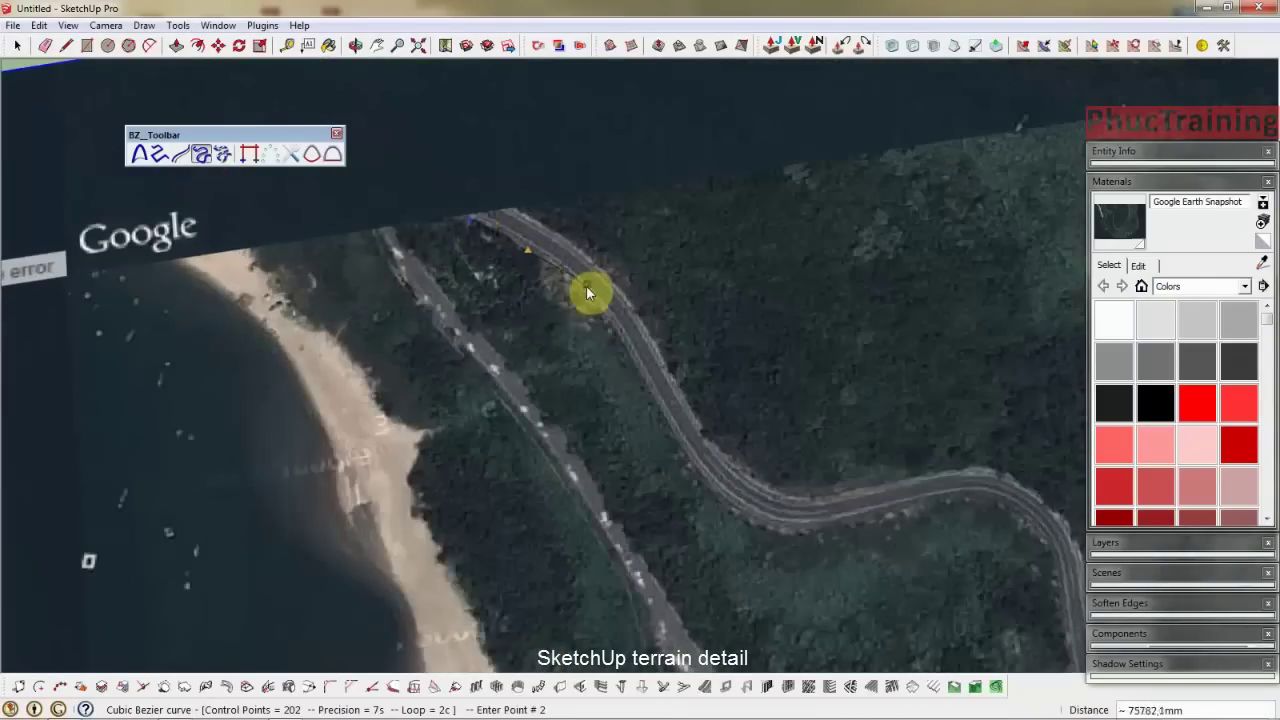
pyautogui.click(675, 425)
pyautogui.click(730, 507)
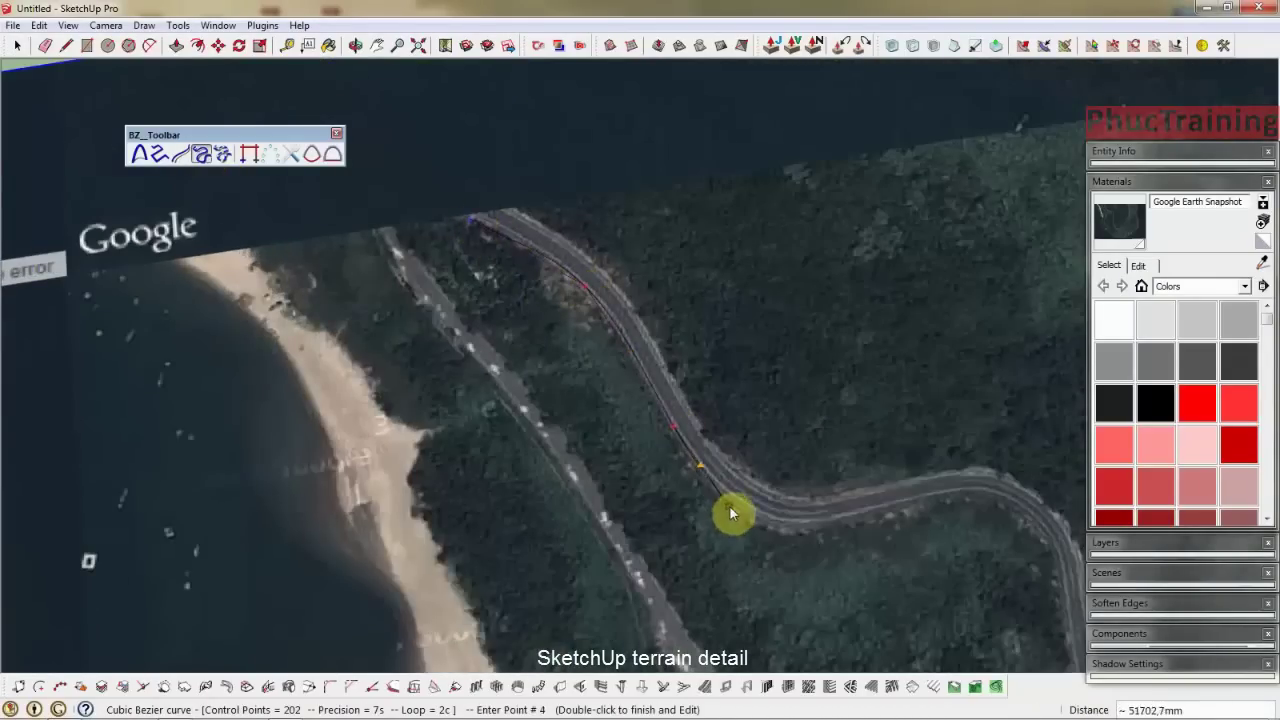
pyautogui.click(906, 514)
pyautogui.scroll(3, 289, 343)
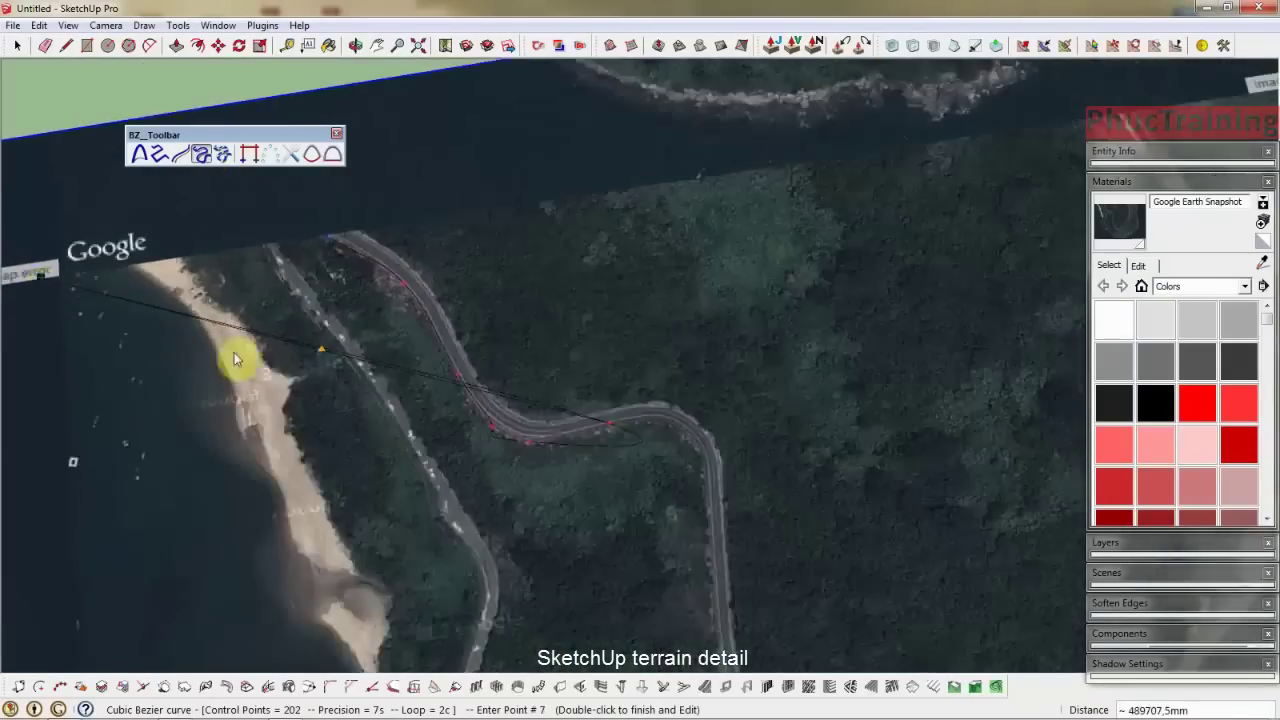
pyautogui.scroll(3, 240, 357)
pyautogui.click(330, 320)
pyautogui.scroll(1, 447, 340)
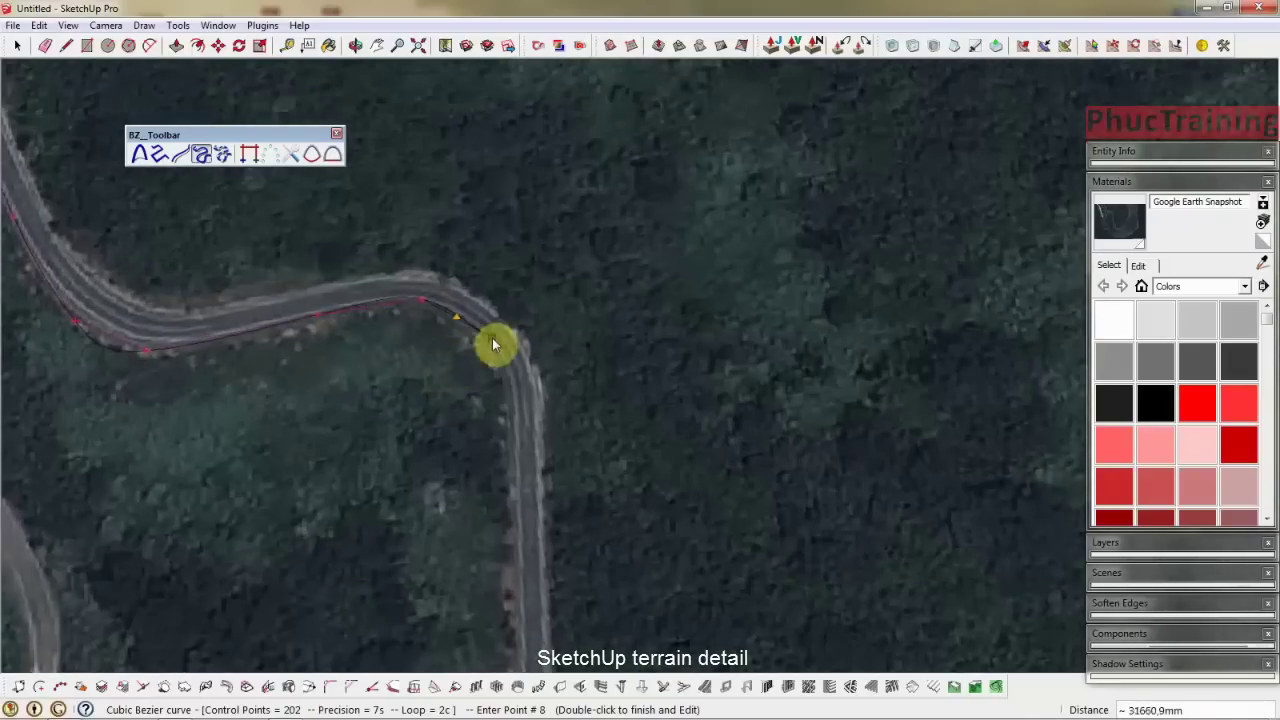
pyautogui.click(511, 425)
pyautogui.scroll(-1, 525, 286)
pyautogui.scroll(-3, 568, 150)
pyautogui.scroll(-2, 578, 291)
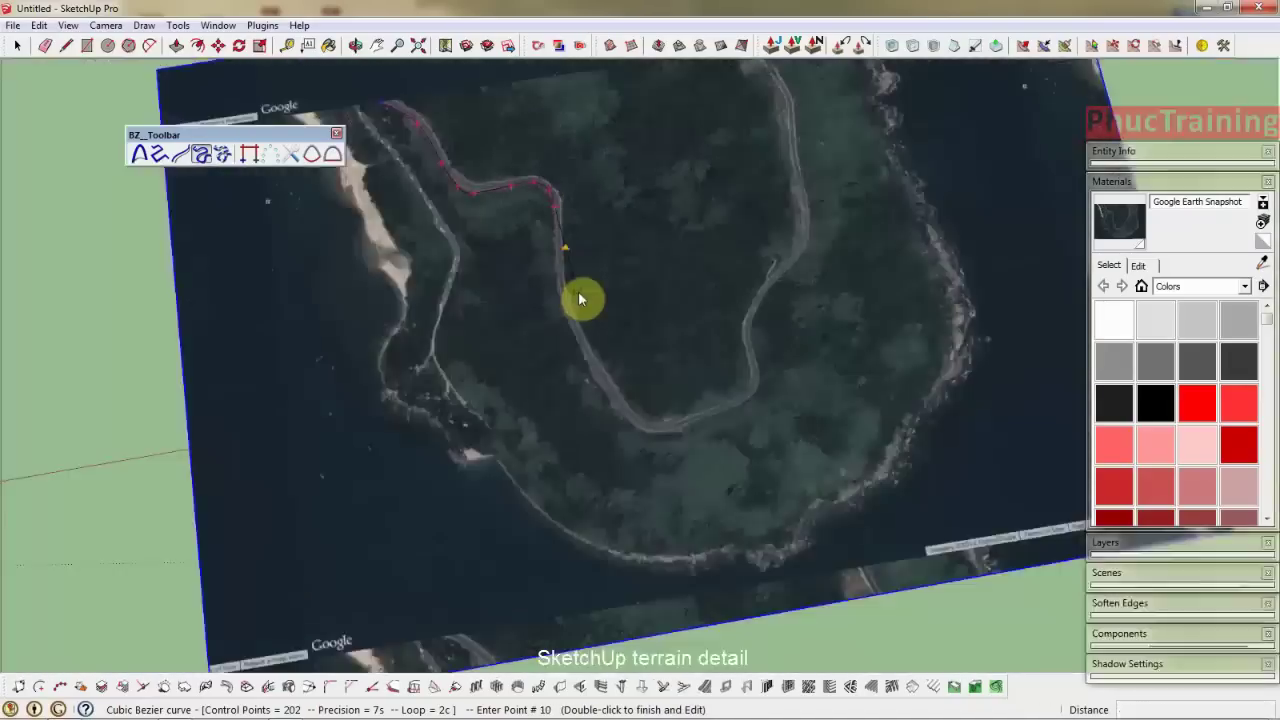
pyautogui.scroll(3, 543, 278)
pyautogui.scroll(2, 543, 275)
pyautogui.click(540, 267)
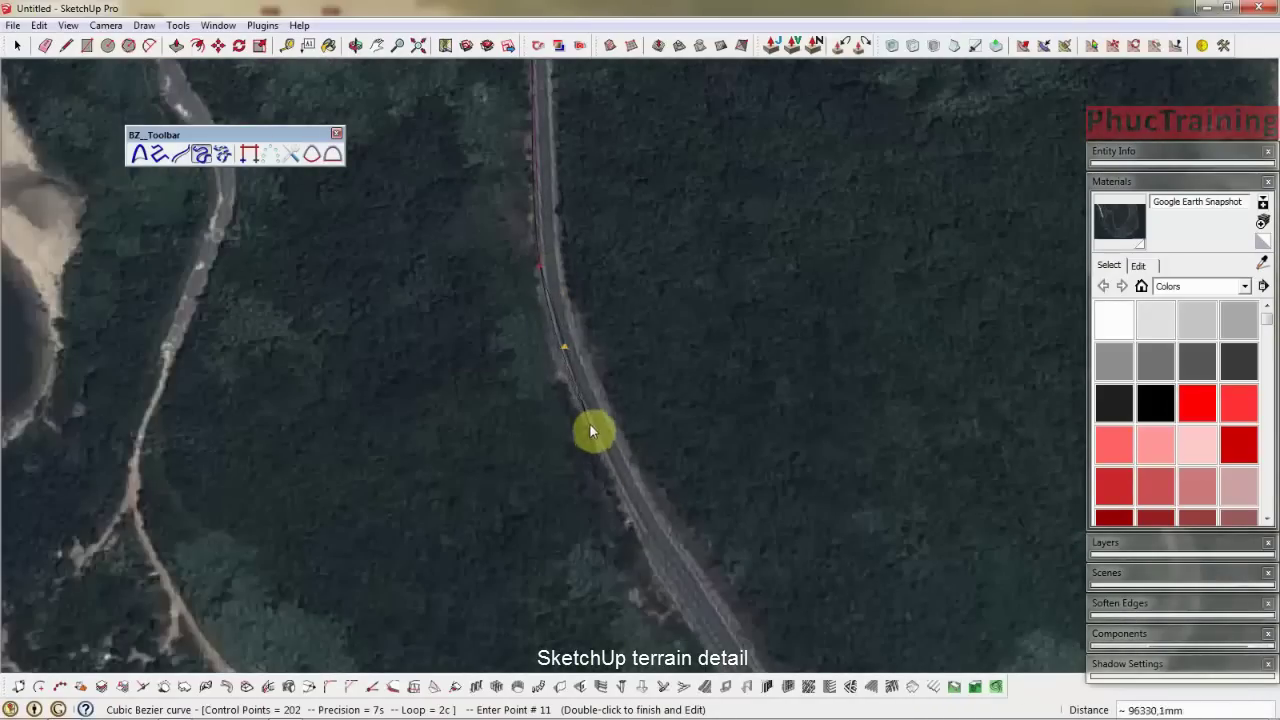
pyautogui.scroll(-3, 605, 462)
pyautogui.scroll(4, 597, 451)
pyautogui.click(595, 451)
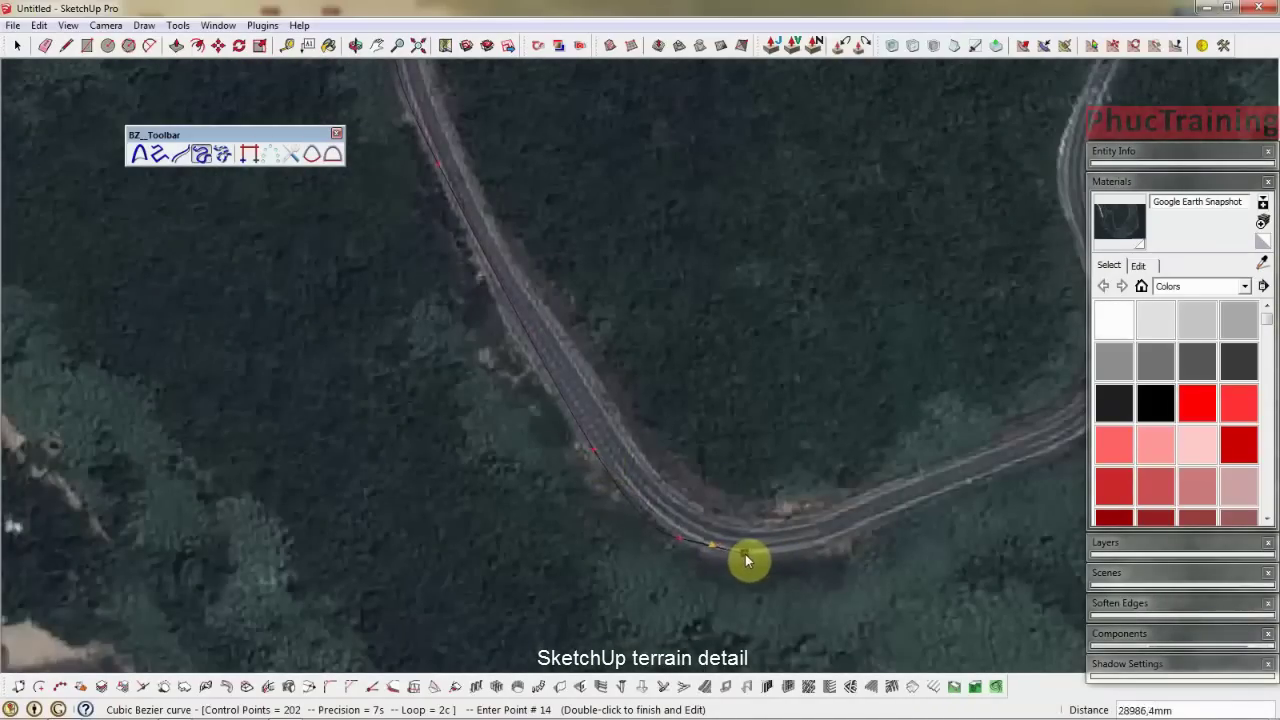
# Trace the rest of the road to the shoreline and finish the 27-point Bezier curve.
pyautogui.scroll(-3, 360, 531)
pyautogui.scroll(3, 526, 528)
pyautogui.click(524, 527)
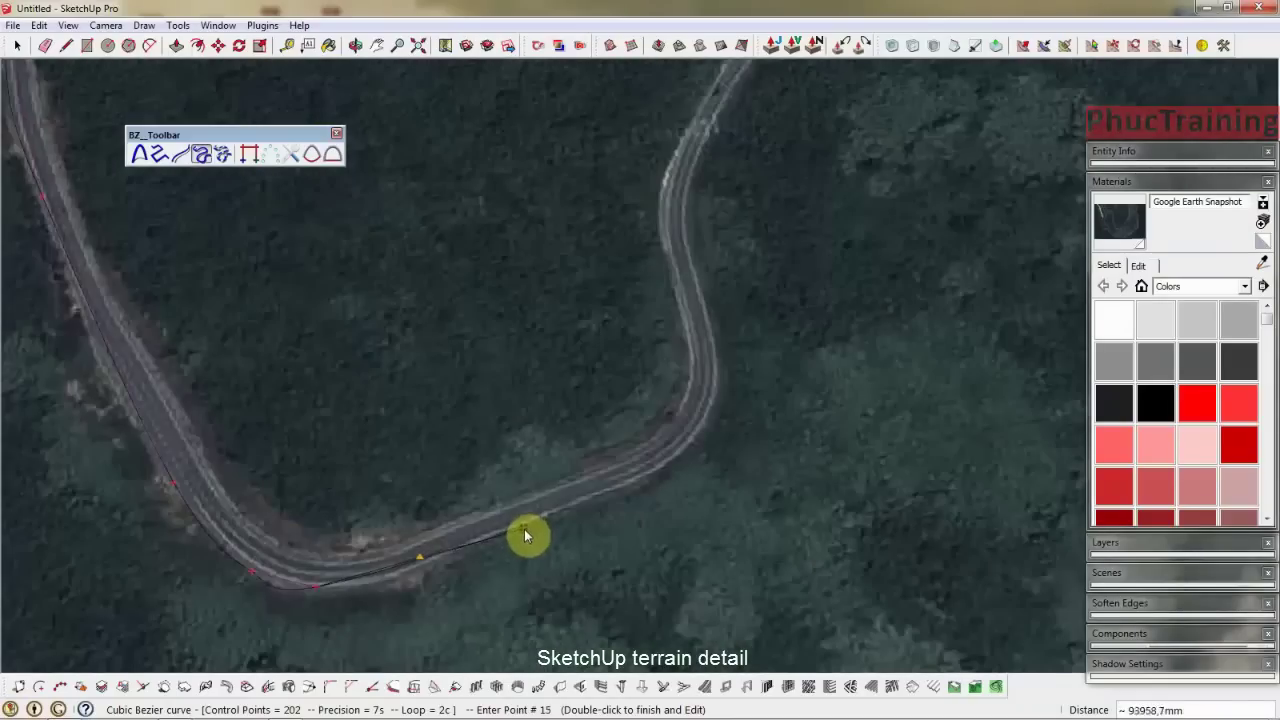
pyautogui.click(675, 460)
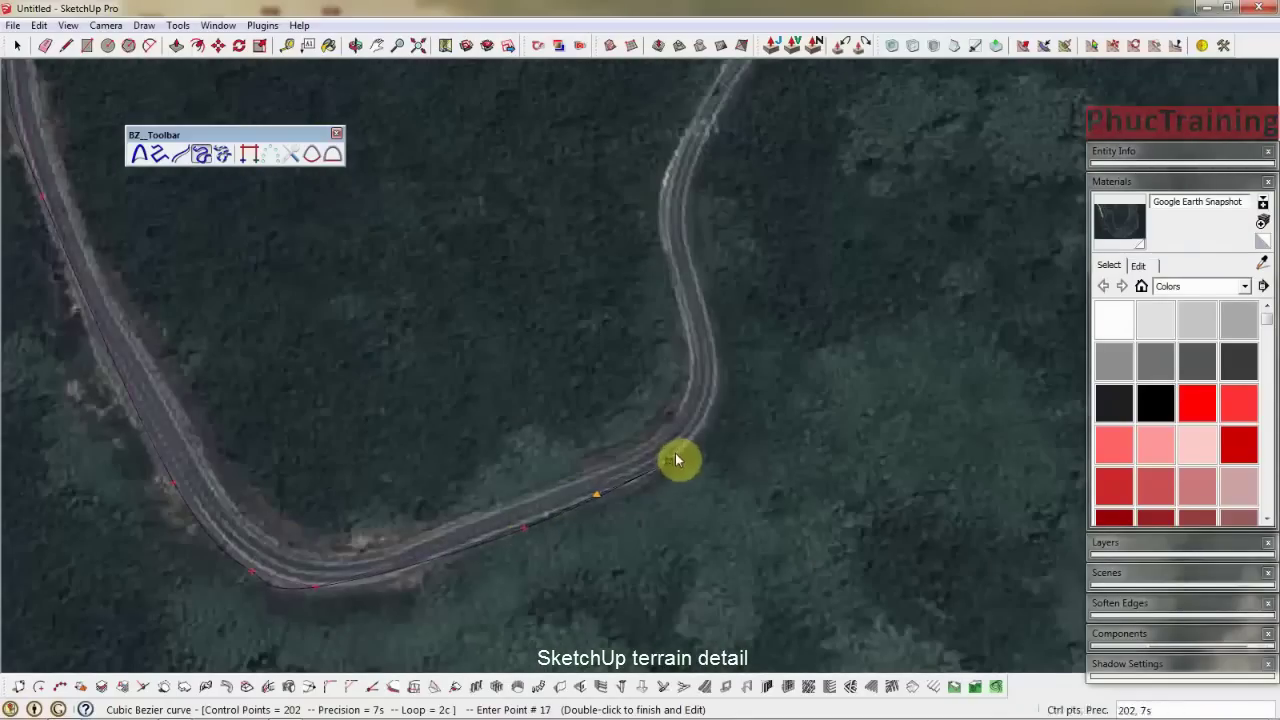
pyautogui.click(710, 322)
pyautogui.scroll(-2, 660, 506)
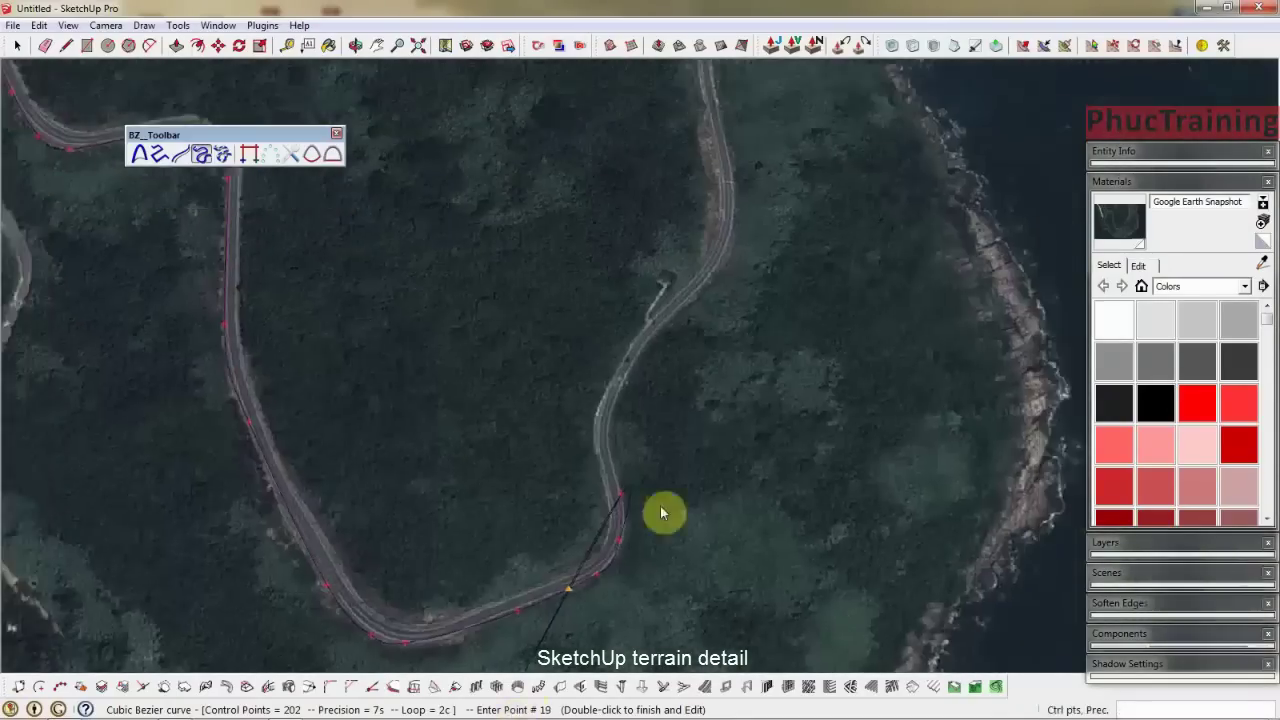
pyautogui.scroll(-2, 557, 606)
pyautogui.scroll(5, 479, 627)
pyautogui.click(479, 624)
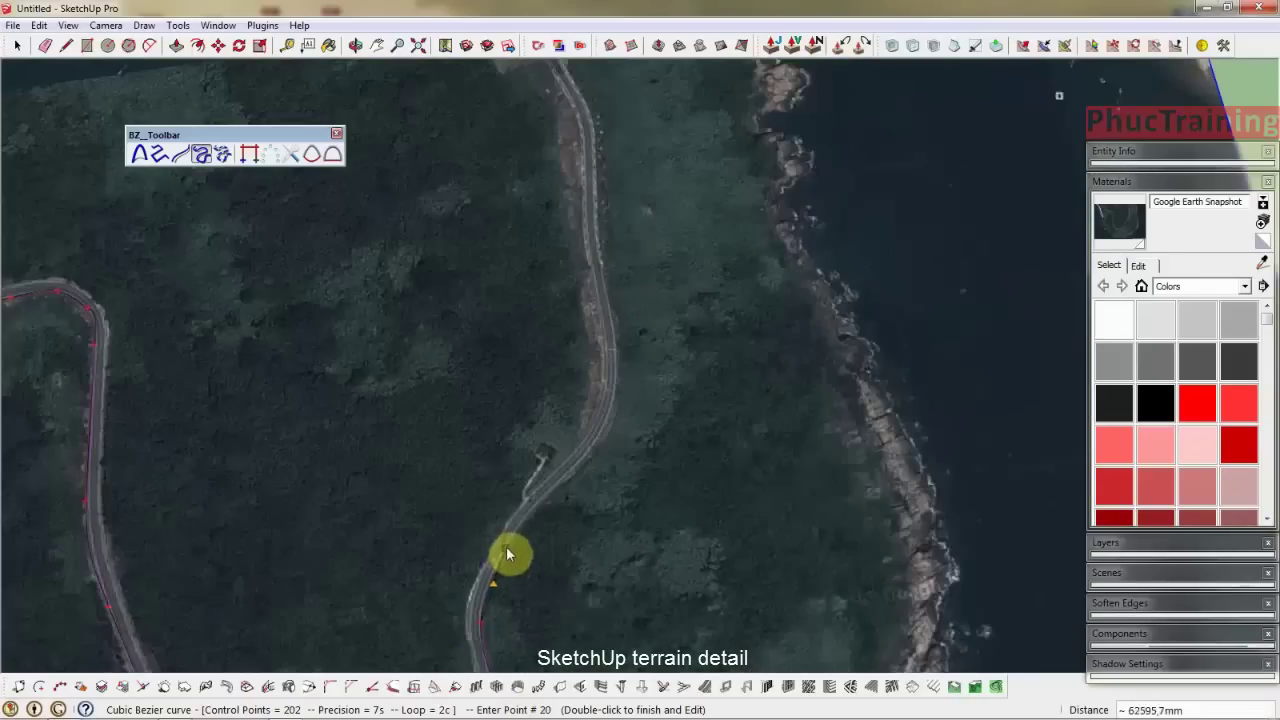
pyautogui.click(573, 470)
pyautogui.click(610, 416)
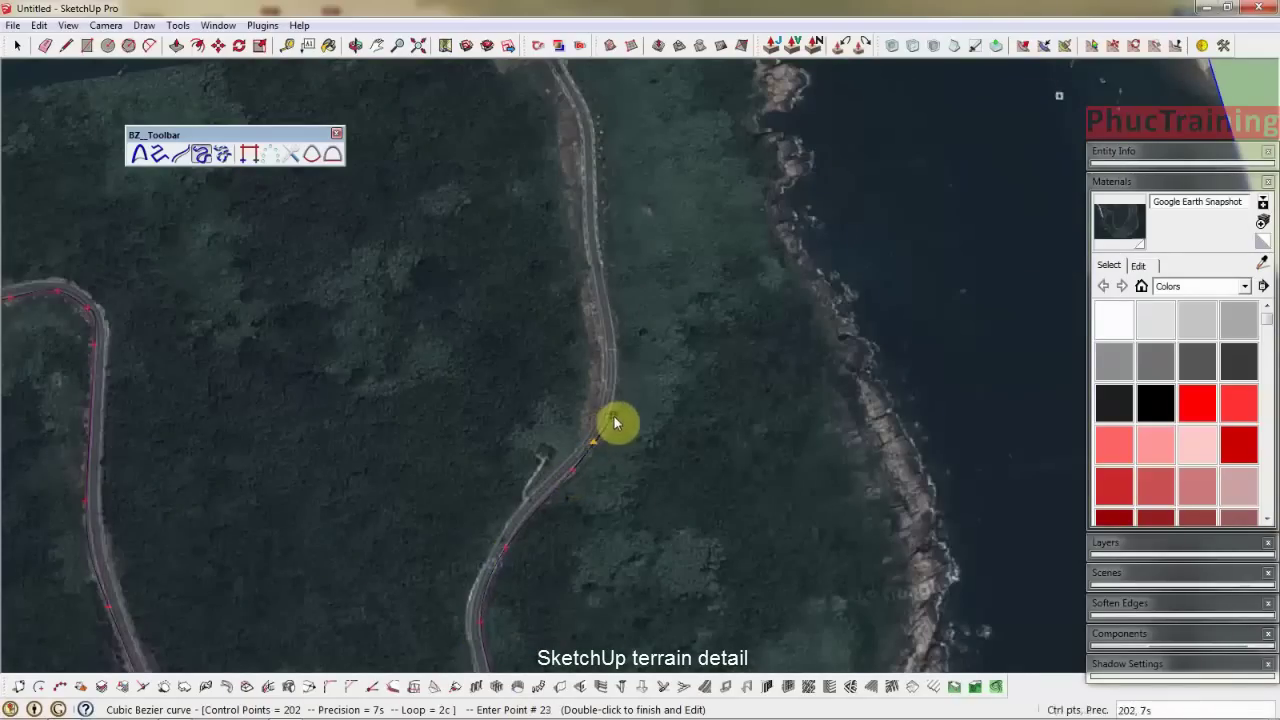
pyautogui.click(618, 325)
pyautogui.scroll(-2, 651, 583)
pyautogui.scroll(3, 634, 406)
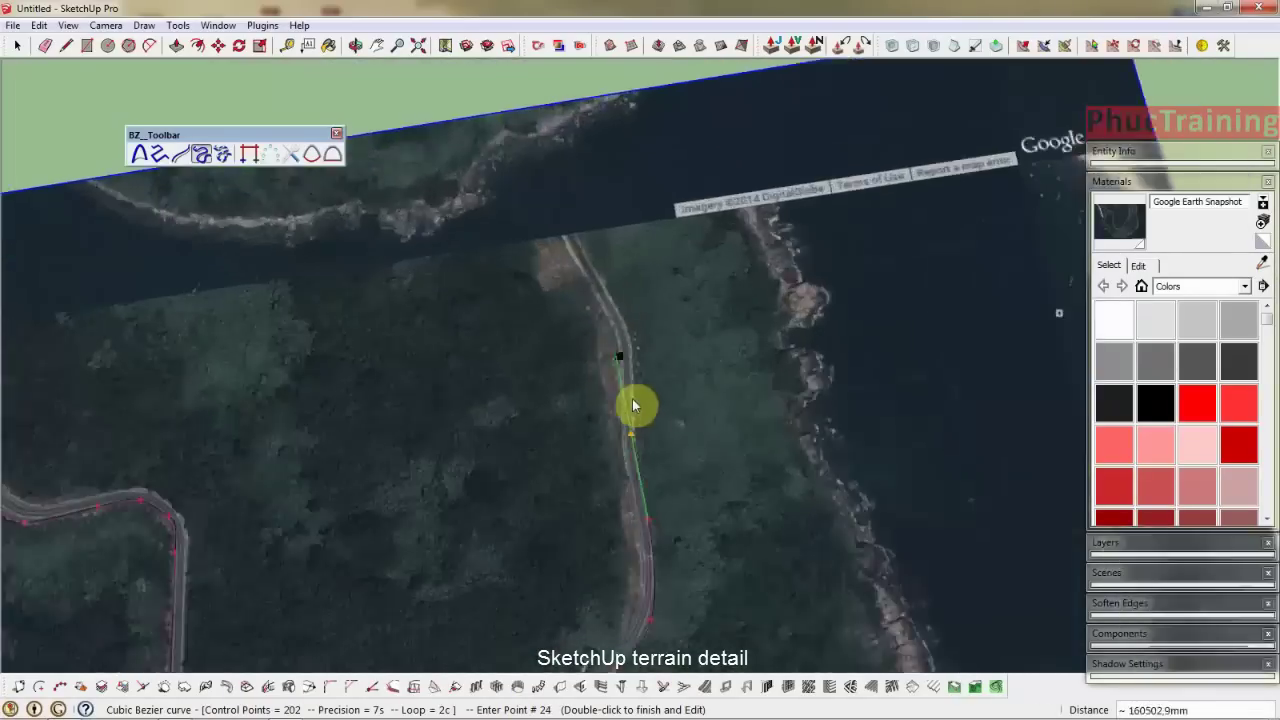
pyautogui.click(630, 444)
pyautogui.scroll(2, 620, 326)
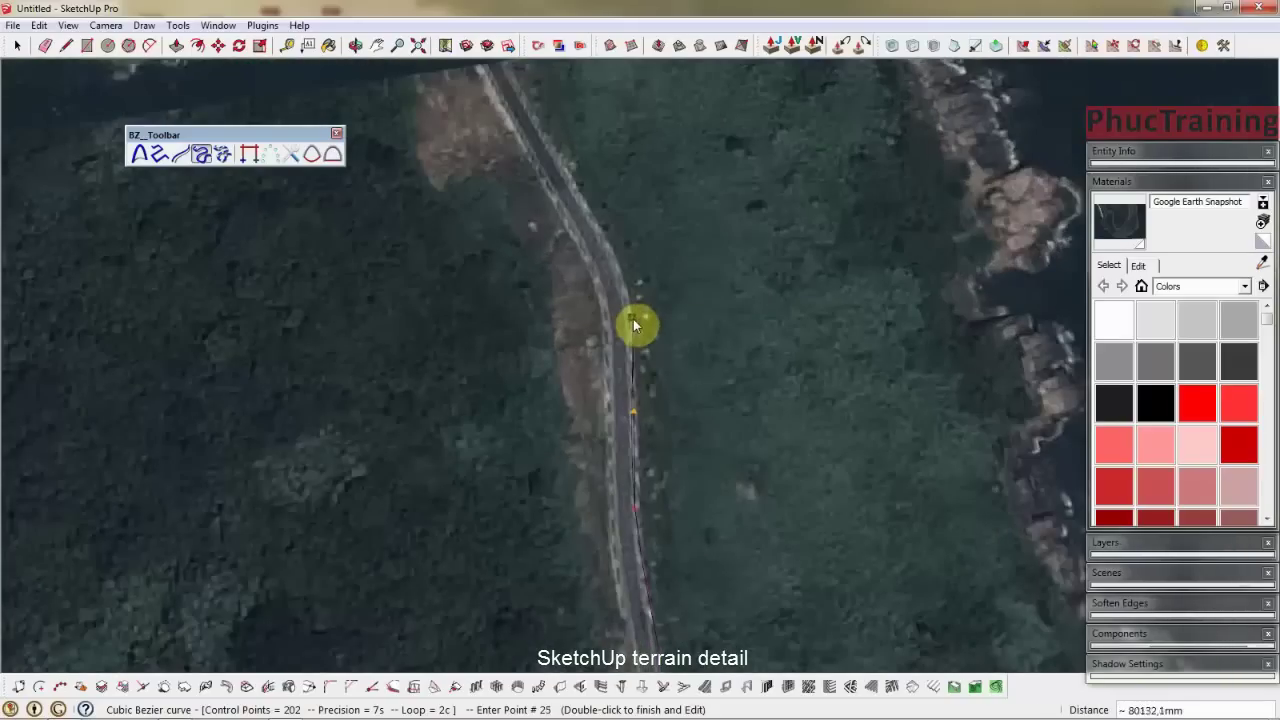
pyautogui.click(632, 323)
pyautogui.scroll(-2, 603, 243)
pyautogui.scroll(3, 601, 281)
pyautogui.click(597, 292)
pyautogui.scroll(-2, 594, 290)
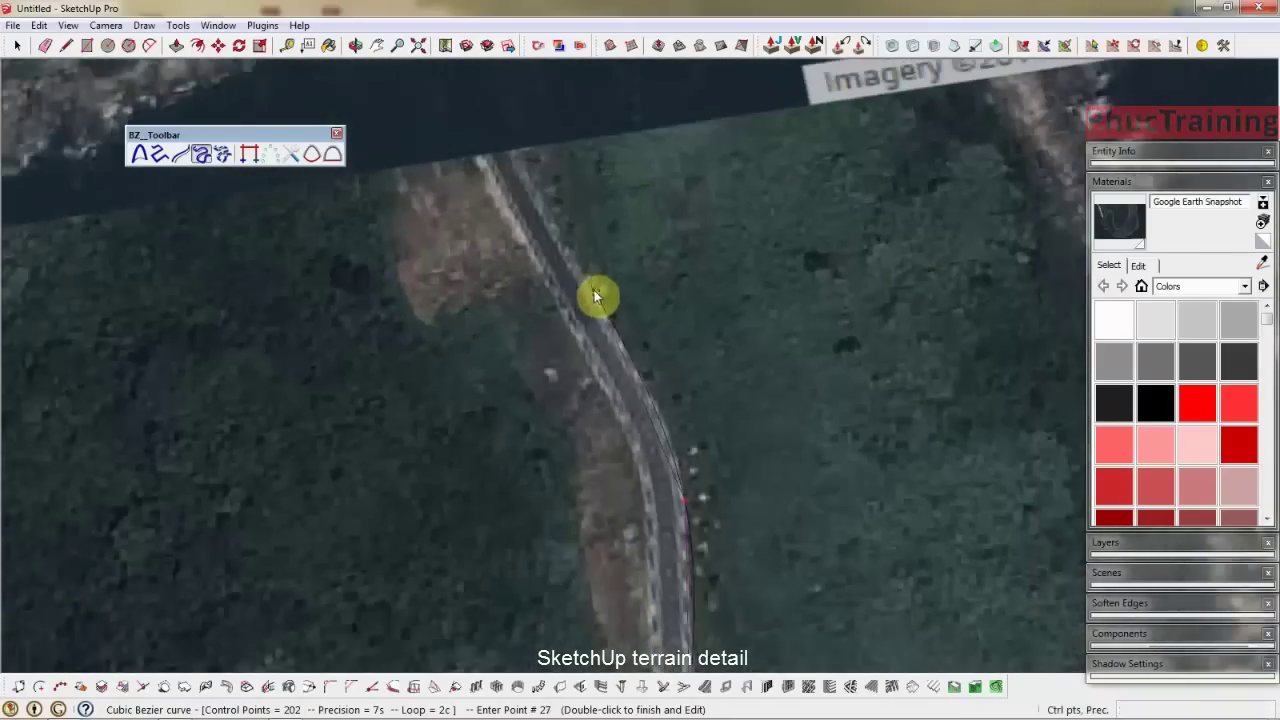
pyautogui.scroll(-1, 514, 134)
pyautogui.doubleClick(497, 107)
pyautogui.scroll(2, 720, 230)
# Finish offsetting the traced road curve to road width.
pyautogui.scroll(-2, 634, 194)
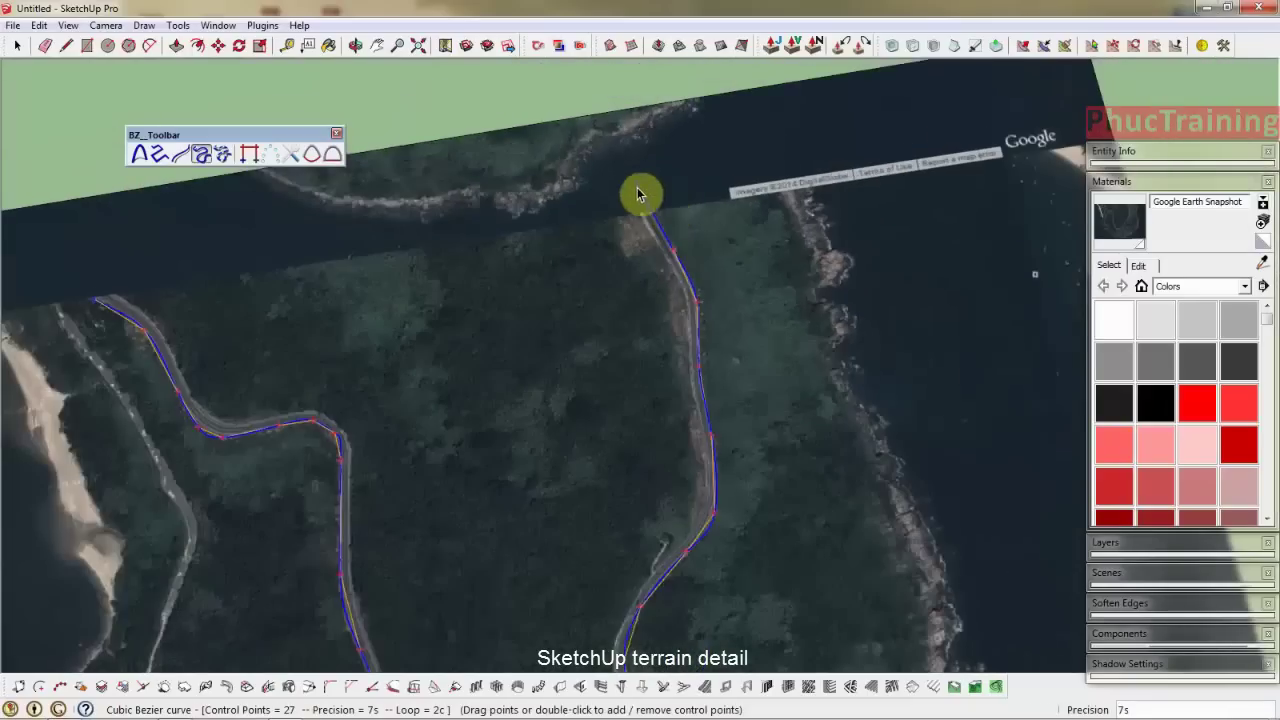
pyautogui.press('space')
pyautogui.scroll(3, 641, 205)
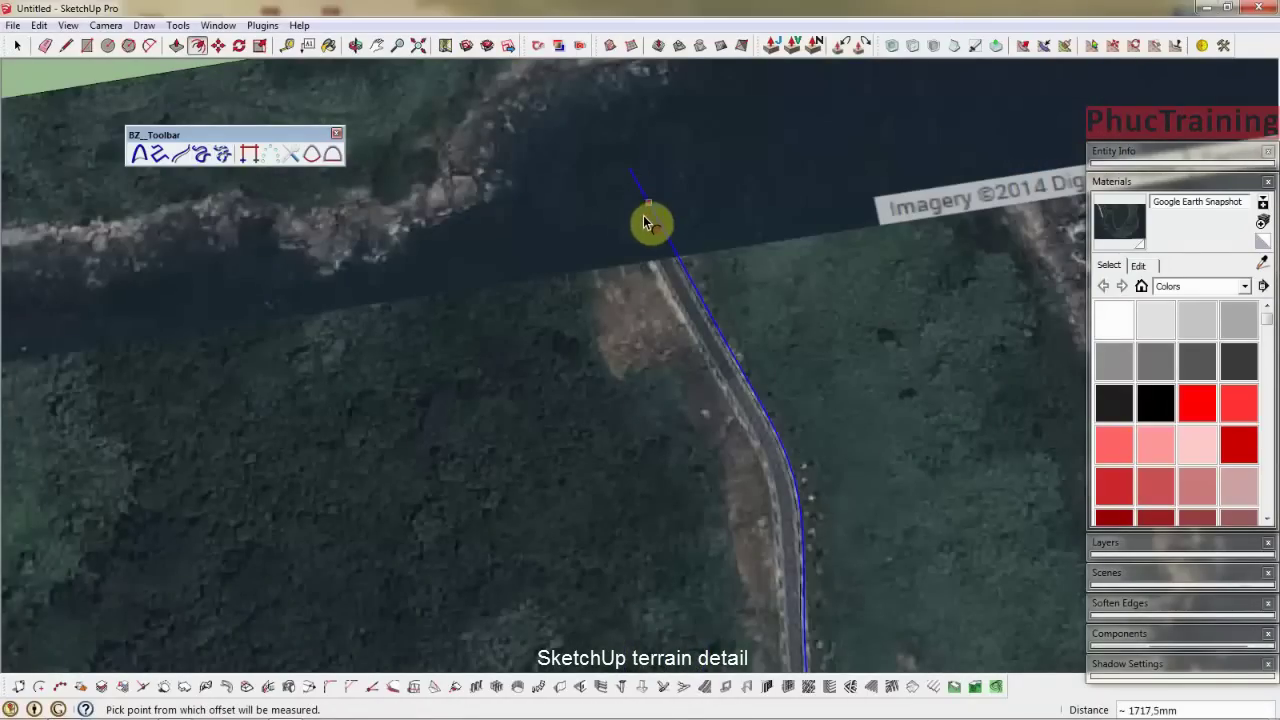
pyautogui.scroll(1, 650, 218)
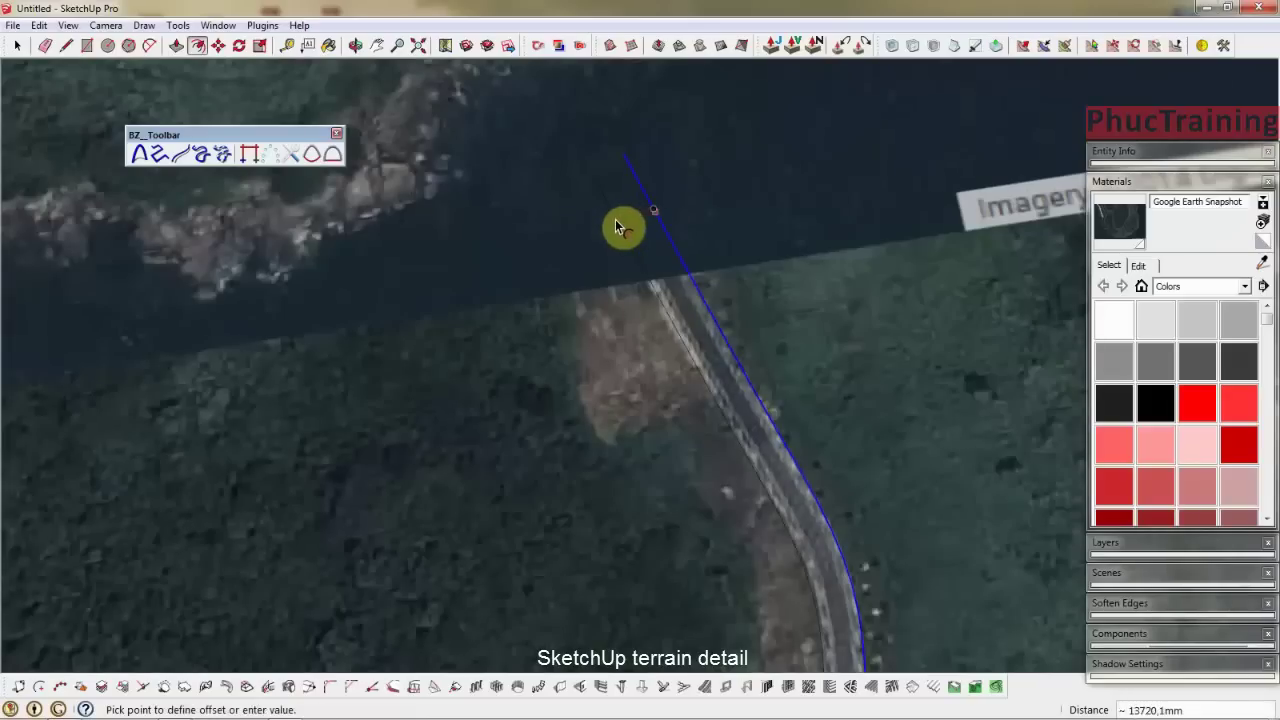
pyautogui.press('space')
# Draw lines joining both curve ends to close the road strip, then select the new face.
pyautogui.moveTo(623, 194); pyautogui.dragTo(617, 149, button='middle')
pyautogui.press('l')
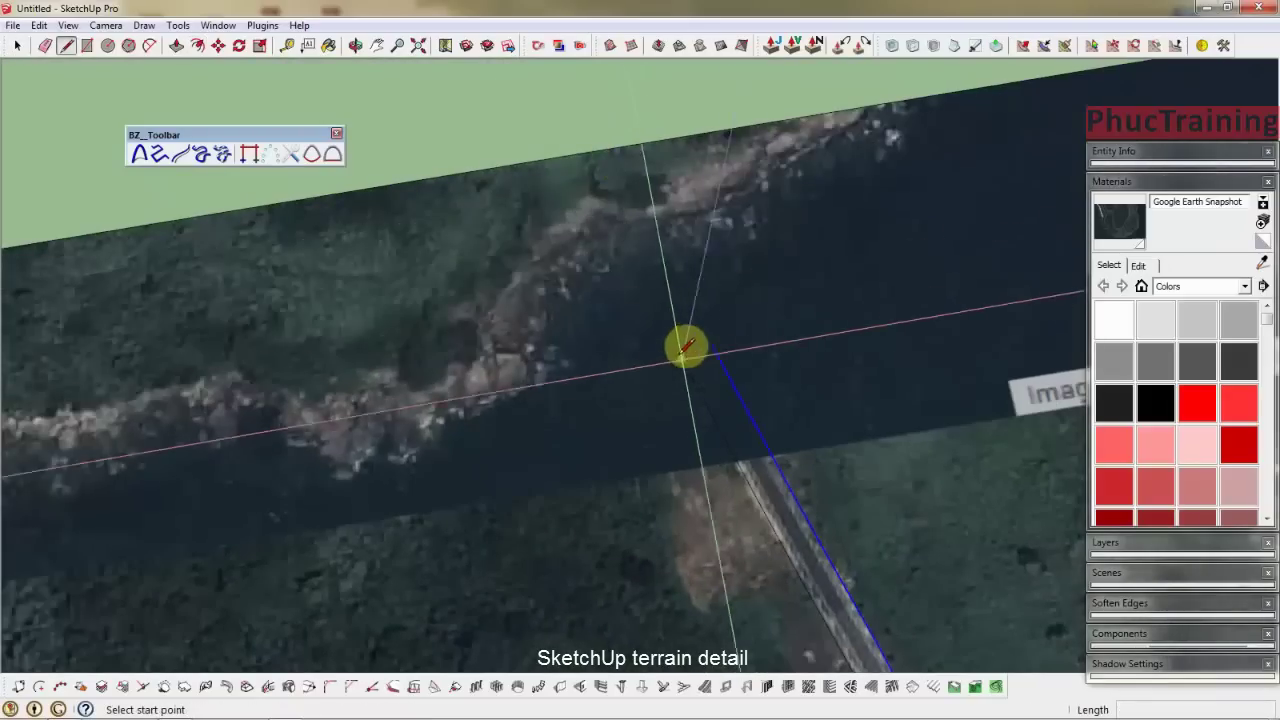
pyautogui.click(692, 347)
pyautogui.click(710, 345)
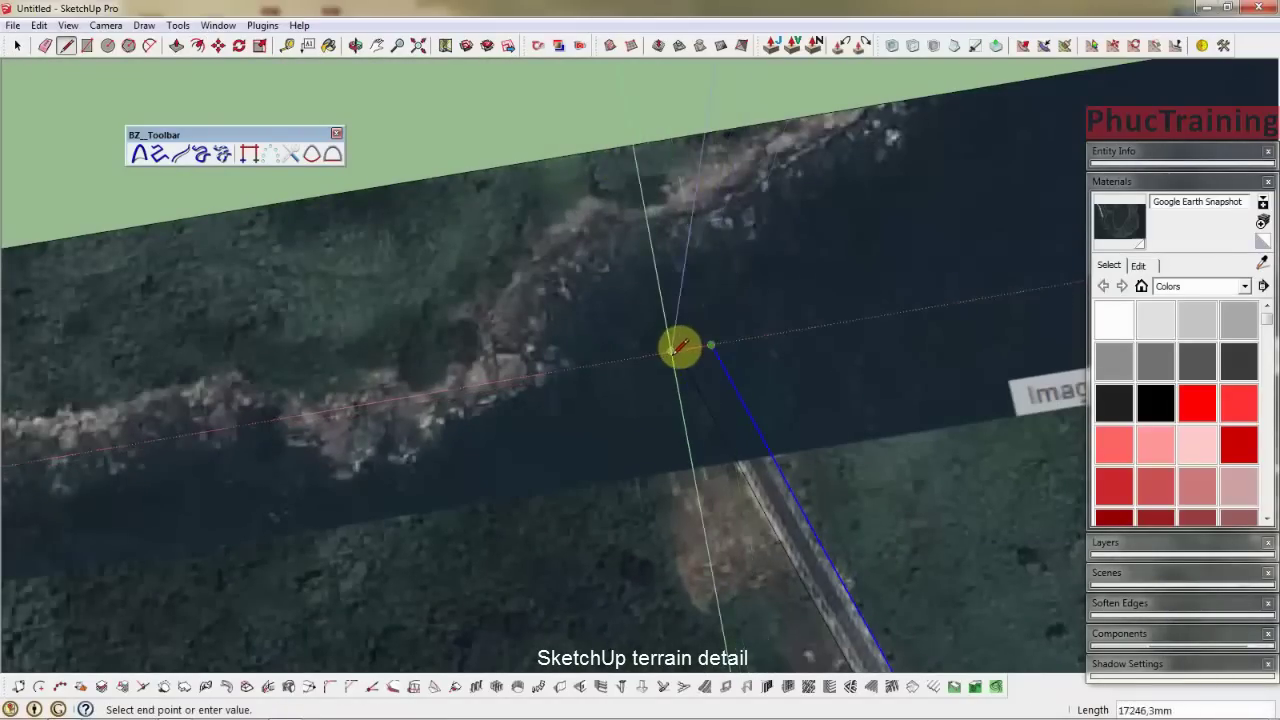
pyautogui.press('Escape')
pyautogui.scroll(-3, 880, 240)
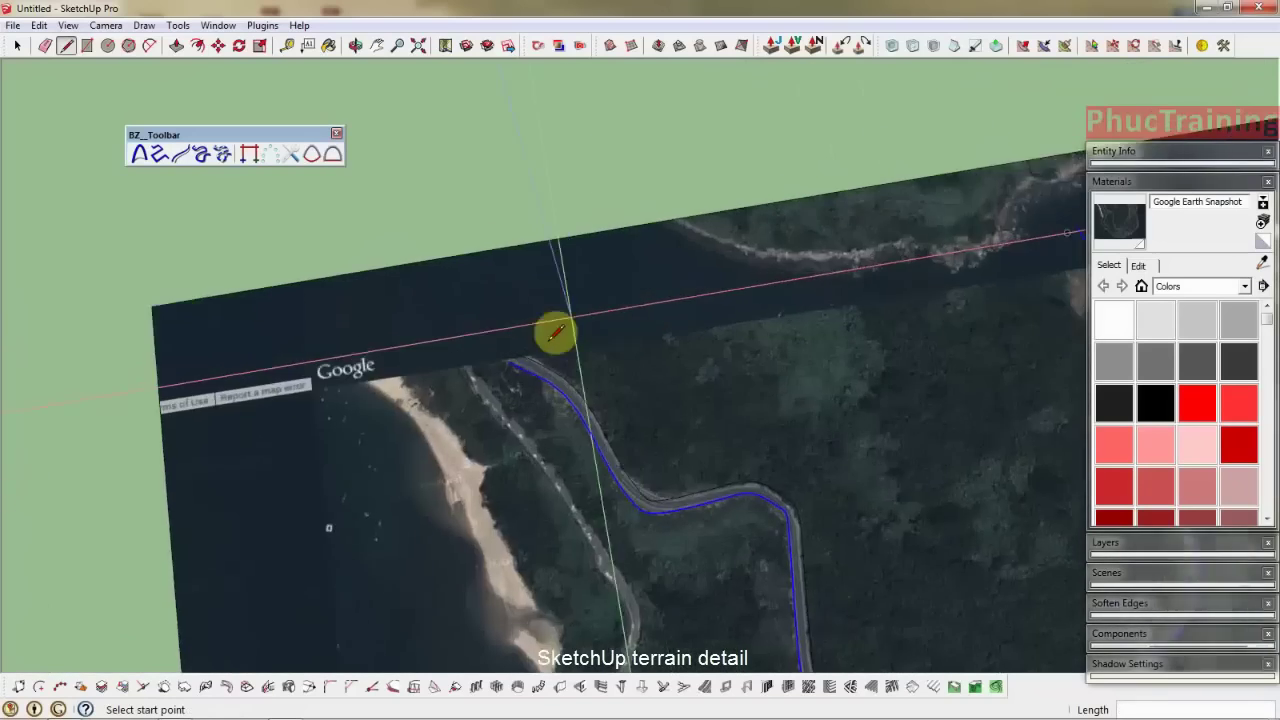
pyautogui.scroll(5, 485, 375)
pyautogui.click(506, 357)
pyautogui.click(522, 320)
pyautogui.press('space')
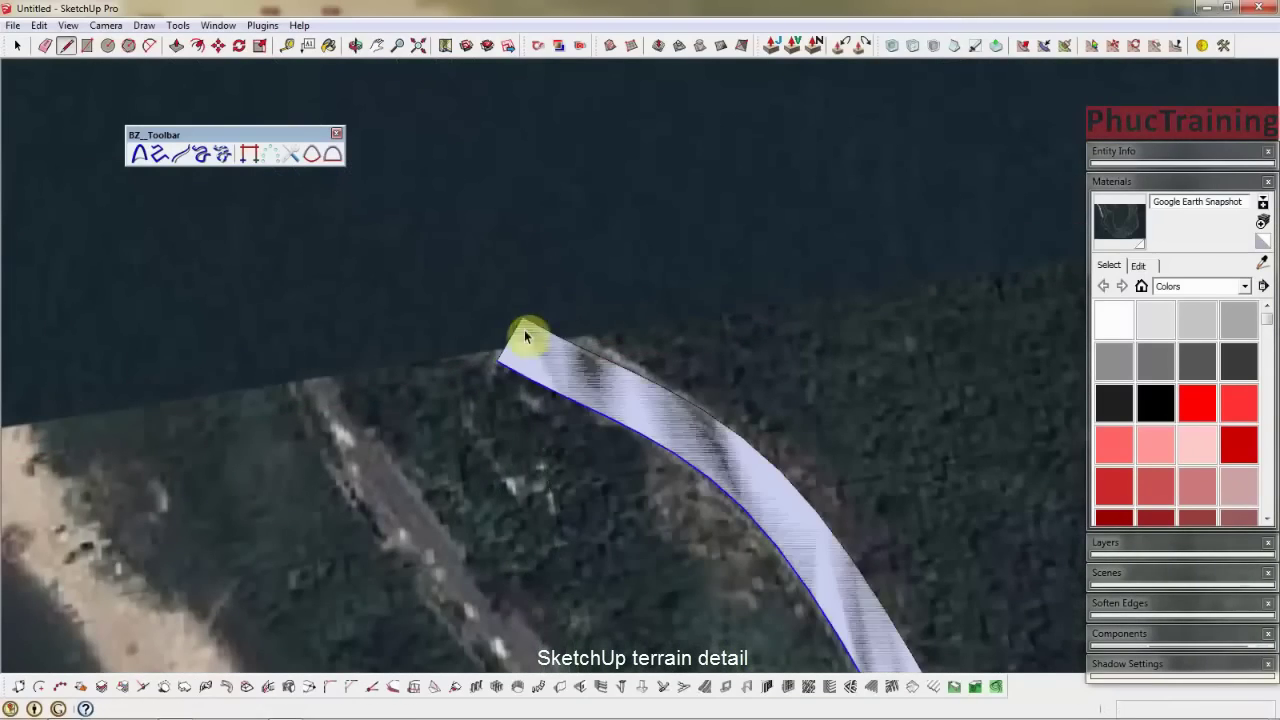
pyautogui.click(533, 350)
pyautogui.scroll(-3, 533, 350)
pyautogui.scroll(-3, 591, 294)
# Push/Pull the road strip face down through the contoured terrain.
pyautogui.scroll(-3, 664, 297)
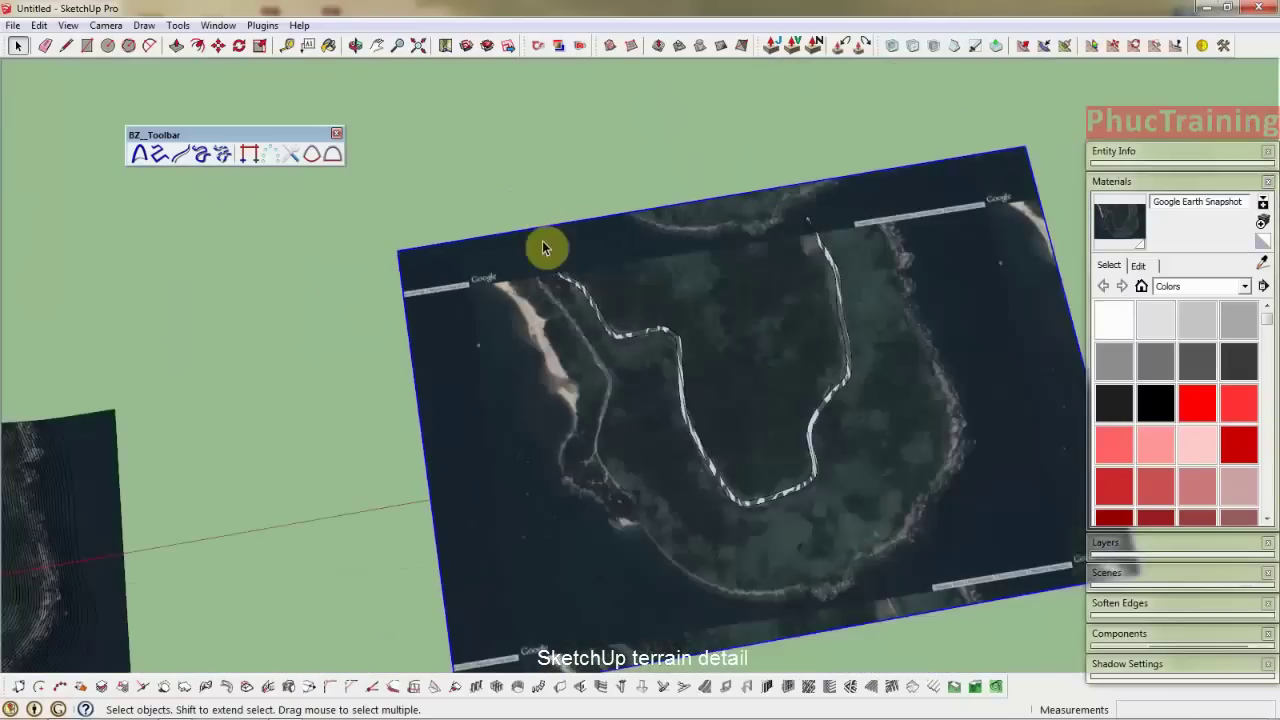
pyautogui.moveTo(551, 246); pyautogui.dragTo(555, 77, button='middle')
pyautogui.scroll(3, 697, 306)
pyautogui.scroll(3, 698, 309)
pyautogui.scroll(2, 698, 309)
pyautogui.press('p')
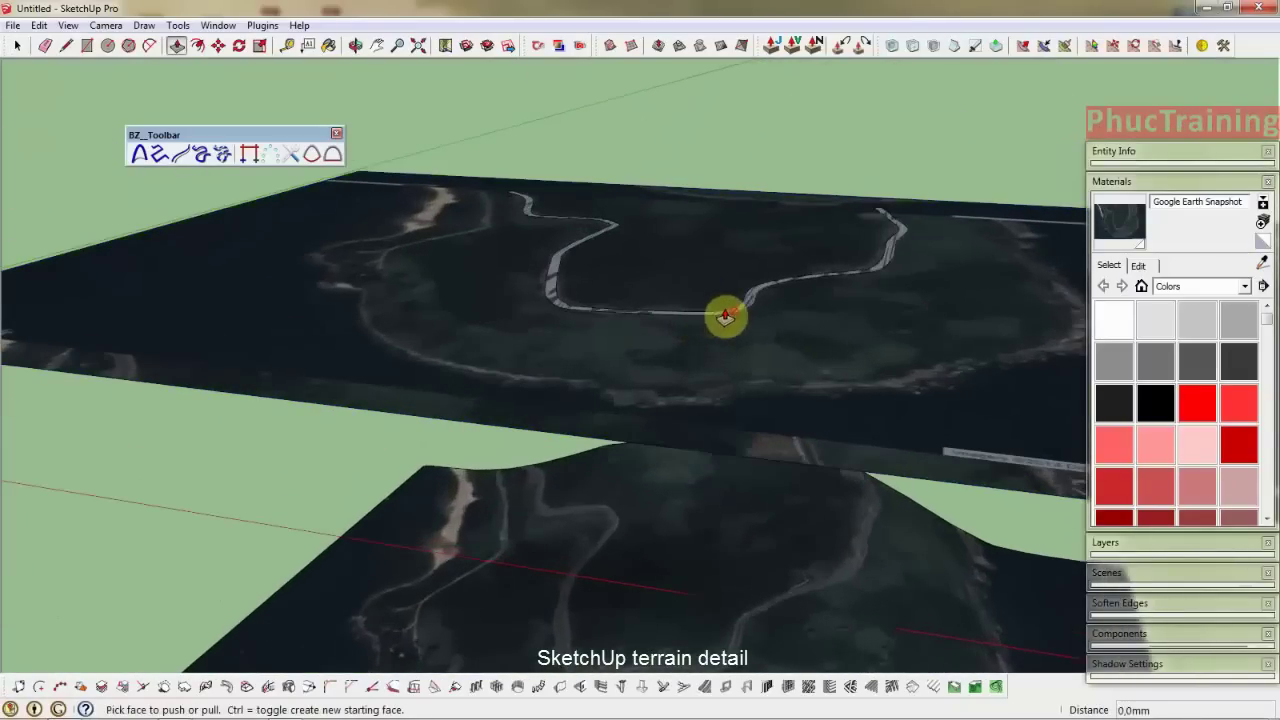
pyautogui.scroll(-2, 750, 313)
pyautogui.moveTo(751, 329); pyautogui.dragTo(757, 471)
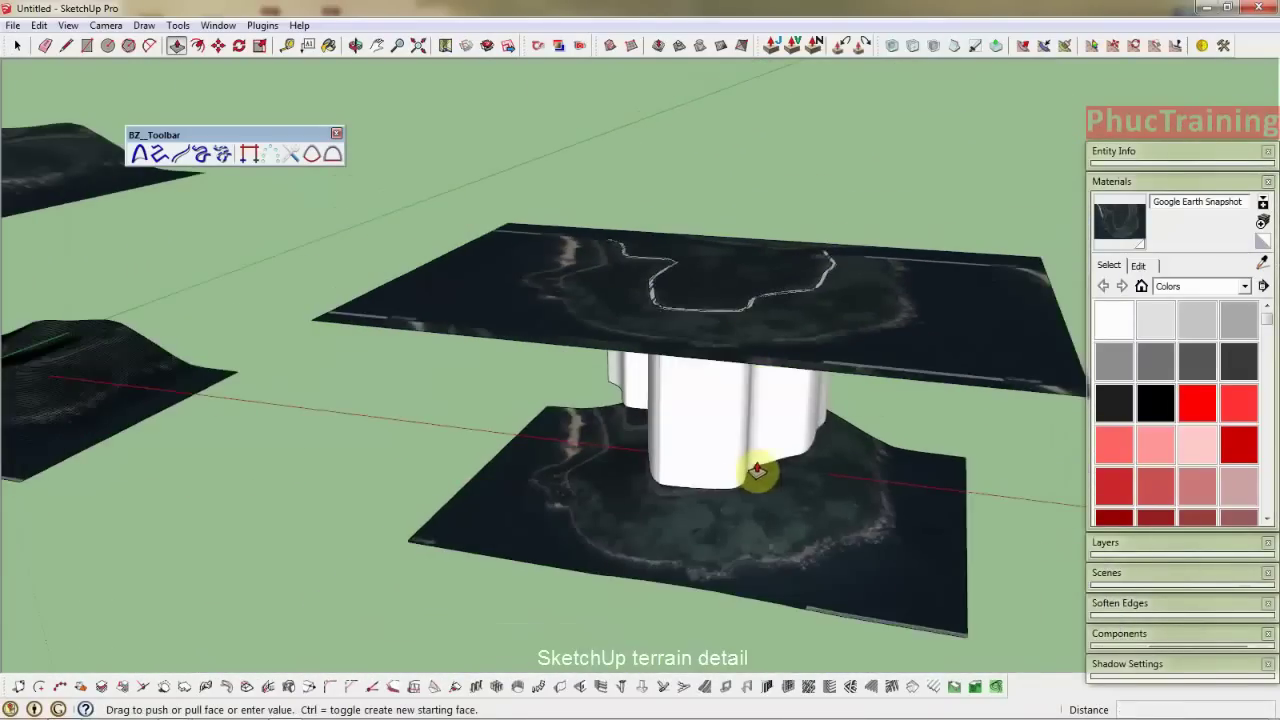
pyautogui.scroll(2, 757, 471)
pyautogui.press('space')
# Orbit beneath the terrain to check the road extrusion, then return above it.
pyautogui.moveTo(586, 423)
pyautogui.mouseDown(button='middle')
pyautogui.moveTo(880, 394)
pyautogui.moveTo(609, 409)
pyautogui.moveTo(900, 330)
pyautogui.mouseUp(button='middle')
pyautogui.scroll(3, 617, 391)
pyautogui.moveTo(617, 391)
pyautogui.mouseDown(button='middle')
pyautogui.moveTo(723, 360)
pyautogui.moveTo(586, 277)
pyautogui.mouseUp(button='middle')
pyautogui.scroll(2, 568, 271)
pyautogui.press('p')
pyautogui.scroll(-2, 566, 414)
pyautogui.press('space')
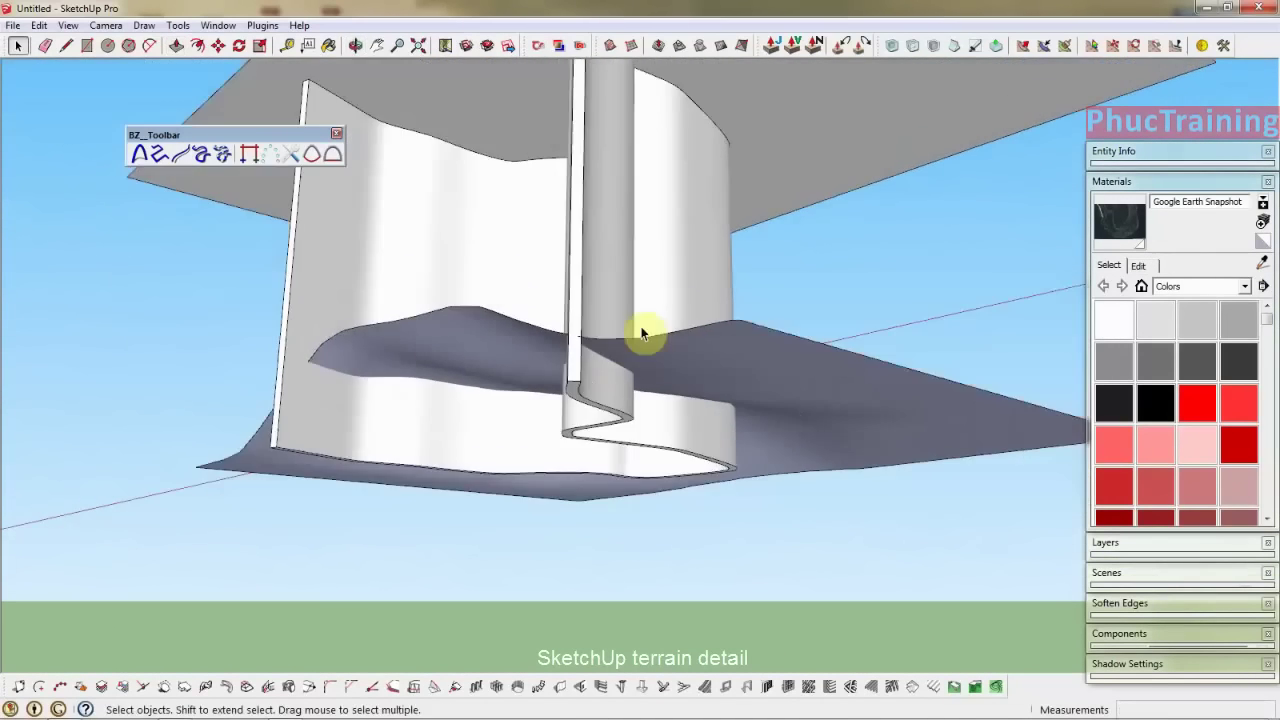
pyautogui.moveTo(643, 329)
pyautogui.mouseDown(button='middle')
pyautogui.moveTo(9, 443)
pyautogui.moveTo(3, 402)
pyautogui.moveTo(765, 413)
pyautogui.moveTo(14, 403)
pyautogui.moveTo(222, 350)
pyautogui.mouseUp(button='middle')
# Triple-click the terrain mesh and intersect it with the road extrusion via Intersect Faces.
pyautogui.press('space')
pyautogui.scroll(3, 494, 372)
pyautogui.click(494, 372)
pyautogui.tripleClick(494, 372)
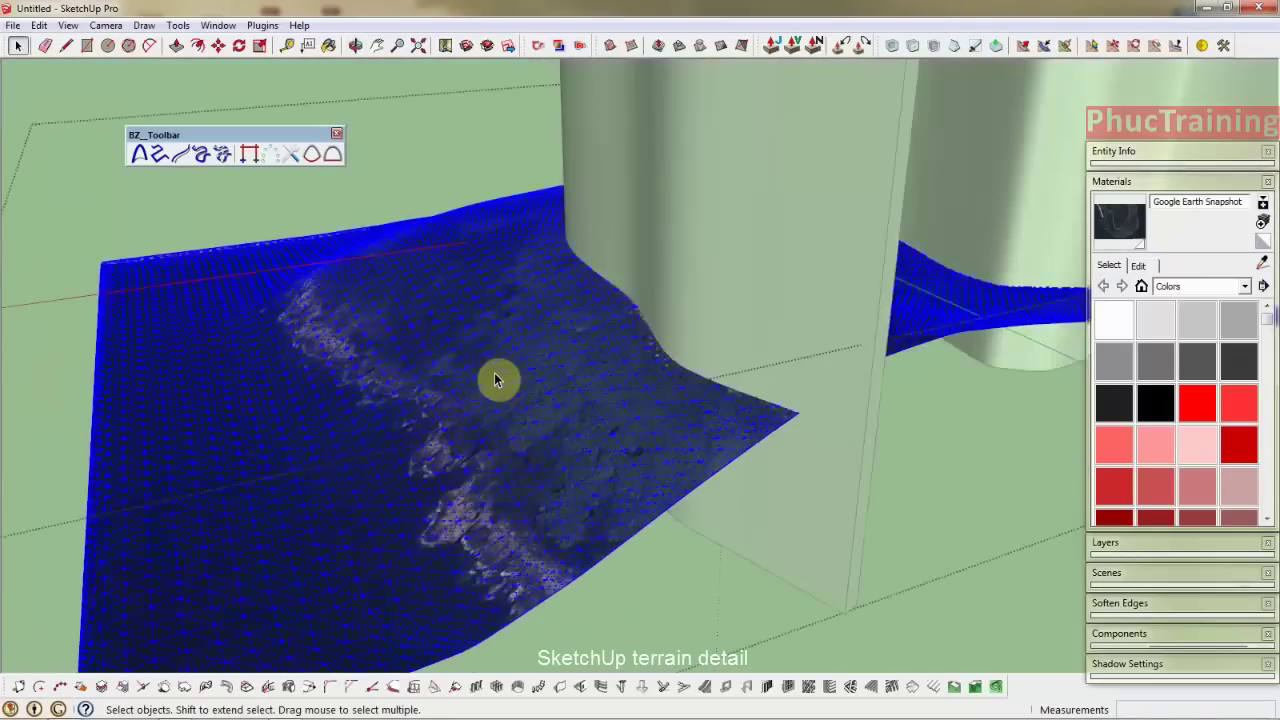
pyautogui.scroll(-2, 494, 372)
pyautogui.rightClick(501, 350)
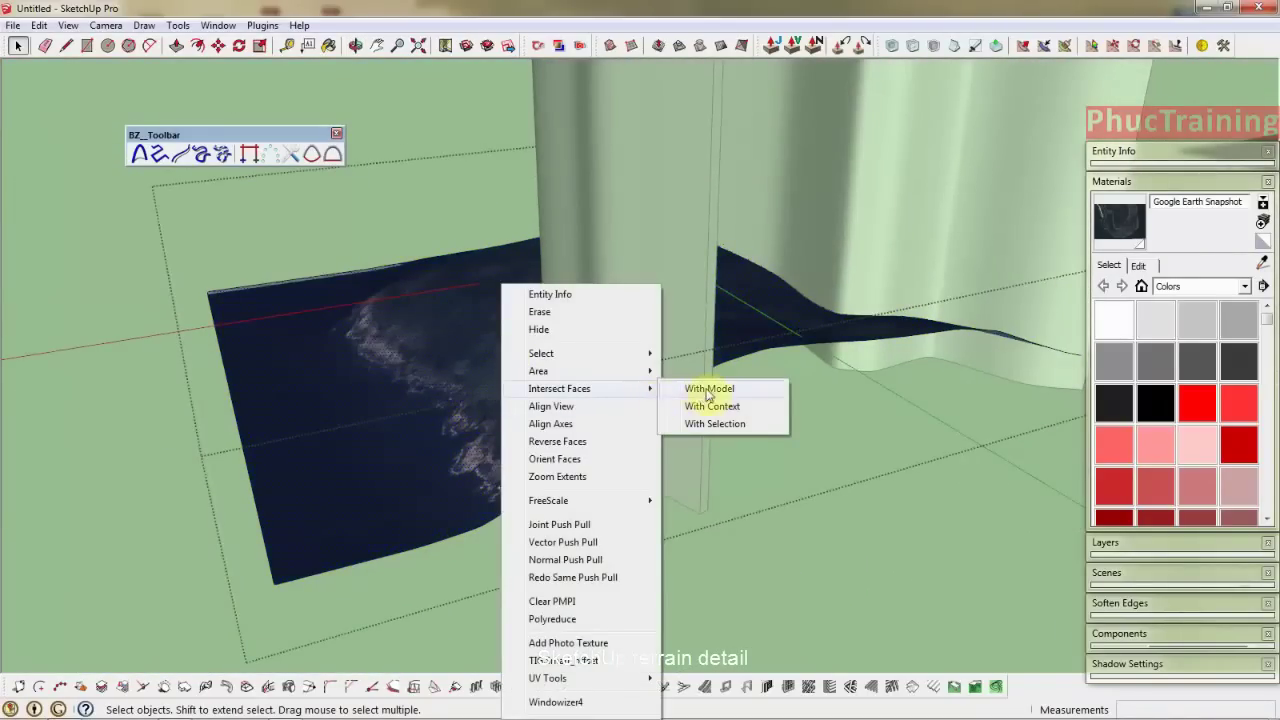
pyautogui.click(707, 392)
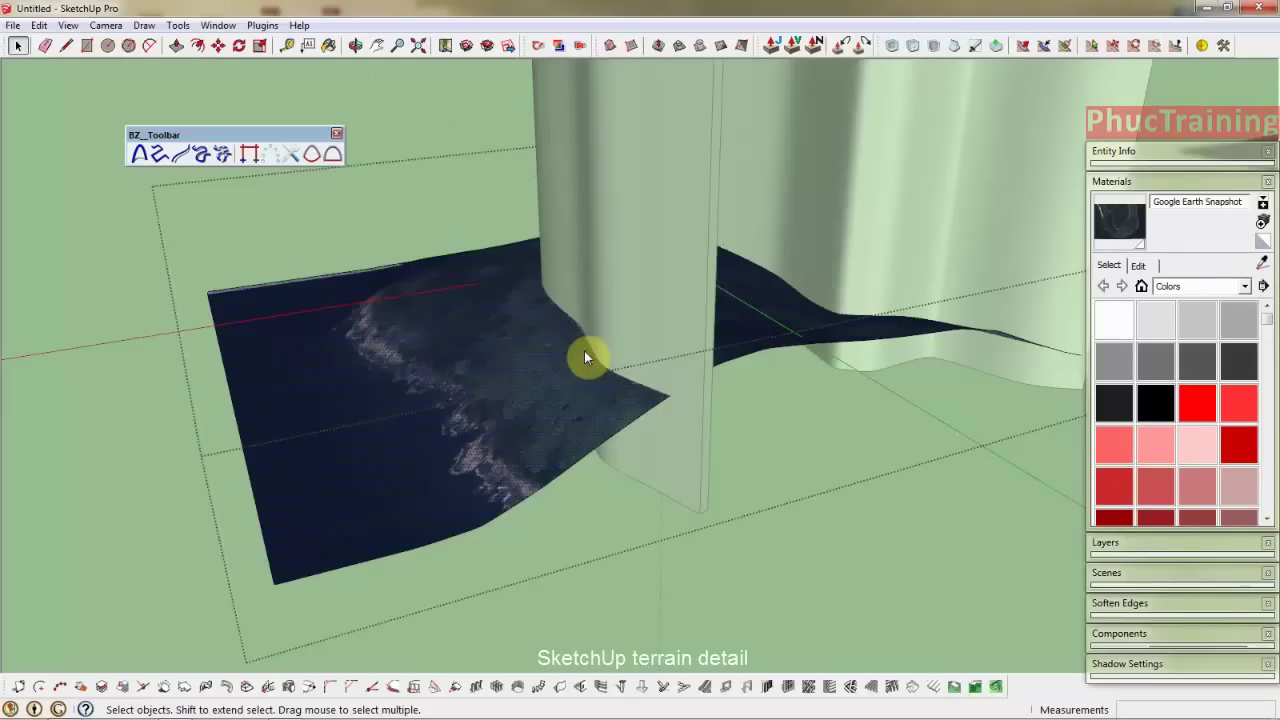
# Select the tall road extrusion box and delete it.
pyautogui.moveTo(584, 351); pyautogui.dragTo(713, 505, button='middle')
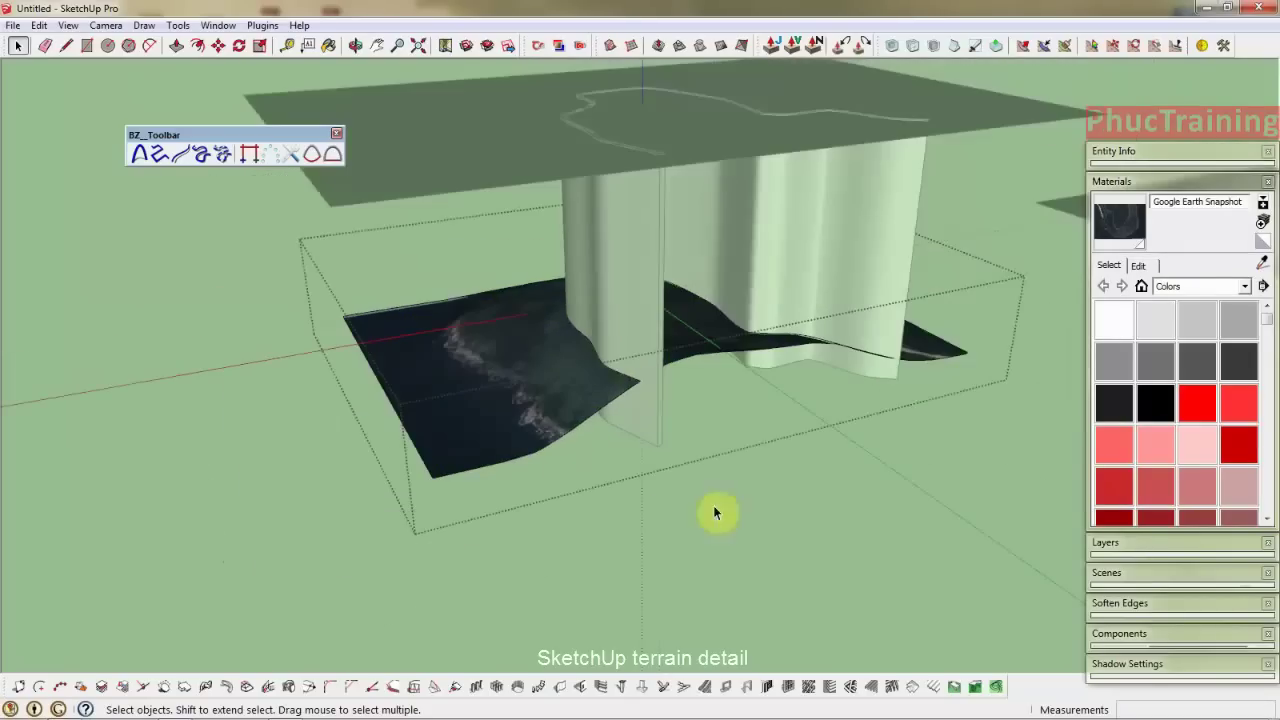
pyautogui.moveTo(809, 558); pyautogui.dragTo(826, 285, button='middle')
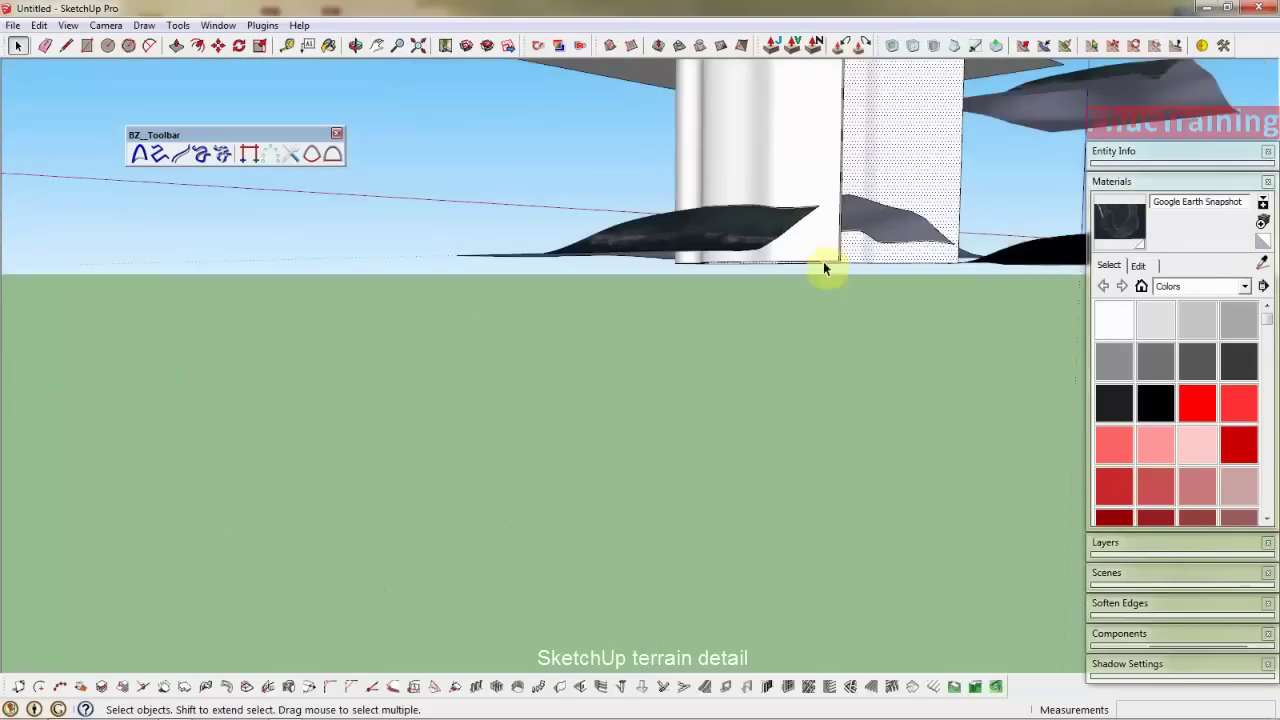
pyautogui.click(826, 285)
pyautogui.press('Delete')
# Orbit around the island and coastline to inspect the road outline imprinted on the terrain.
pyautogui.moveTo(829, 280)
pyautogui.mouseDown(button='middle')
pyautogui.moveTo(800, 371)
pyautogui.moveTo(802, 325)
pyautogui.mouseUp(button='middle')
pyautogui.scroll(3, 802, 325)
pyautogui.moveTo(808, 517)
pyautogui.mouseDown(button='middle')
pyautogui.moveTo(763, 477)
pyautogui.moveTo(656, 455)
pyautogui.mouseUp(button='middle')
pyautogui.scroll(-2, 763, 477)
pyautogui.scroll(3, 814, 231)
pyautogui.scroll(2, 429, 466)
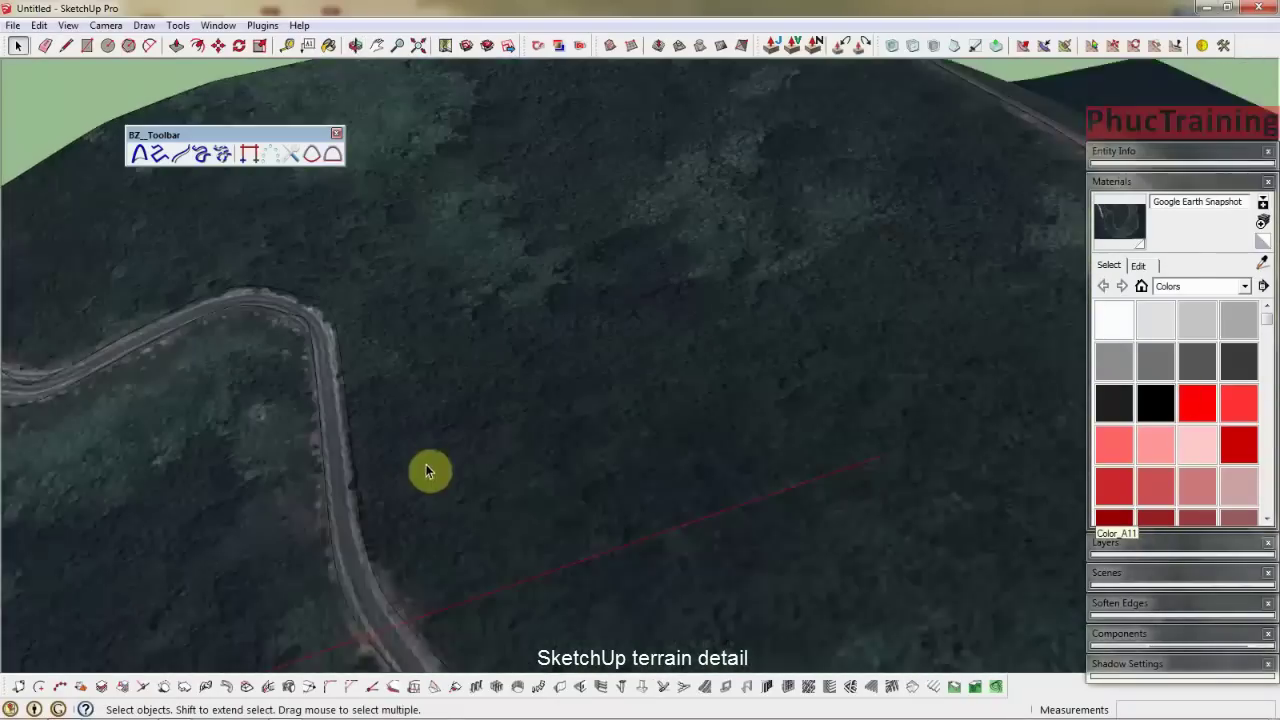
pyautogui.moveTo(429, 466); pyautogui.dragTo(463, 337, button='middle')
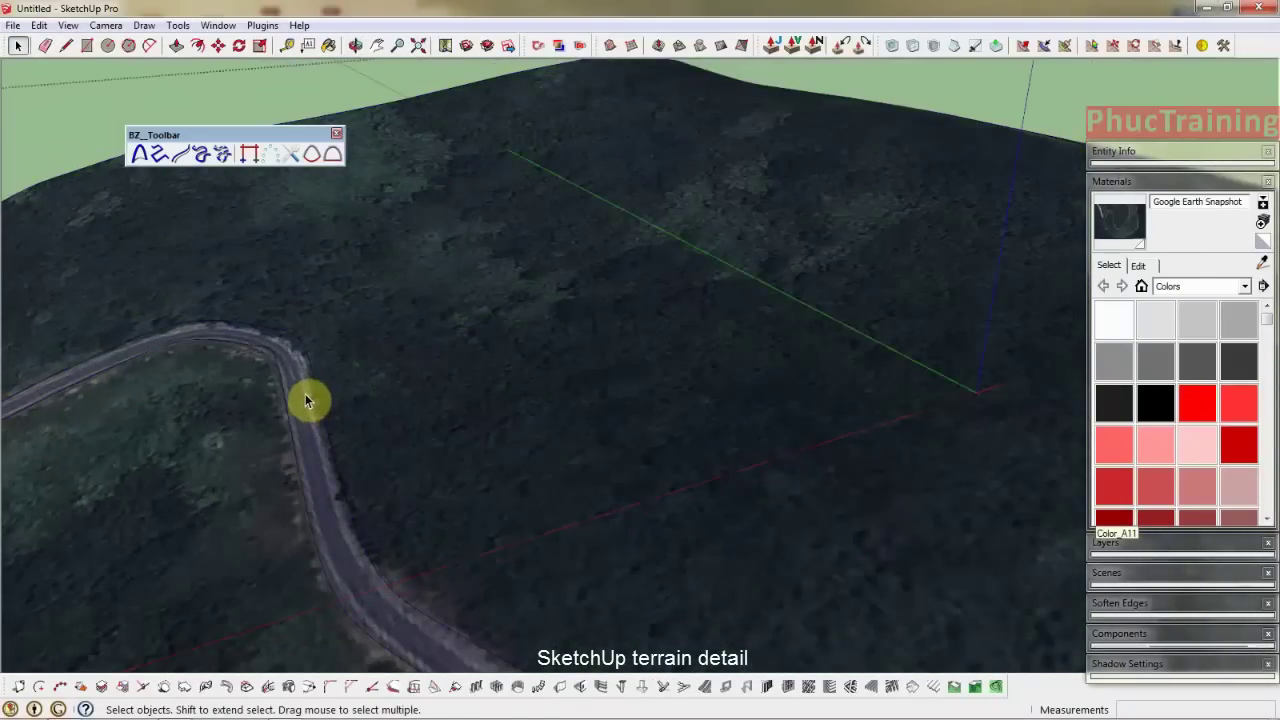
pyautogui.scroll(-3, 309, 395)
pyautogui.moveTo(311, 394); pyautogui.dragTo(149, 400, button='middle')
pyautogui.scroll(3, 700, 300)
pyautogui.moveTo(700, 300)
pyautogui.mouseDown(button='middle')
pyautogui.moveTo(10, 205)
pyautogui.moveTo(477, 271)
pyautogui.moveTo(477, 314)
pyautogui.moveTo(451, 271)
pyautogui.moveTo(1189, 447)
pyautogui.mouseUp(button='middle')
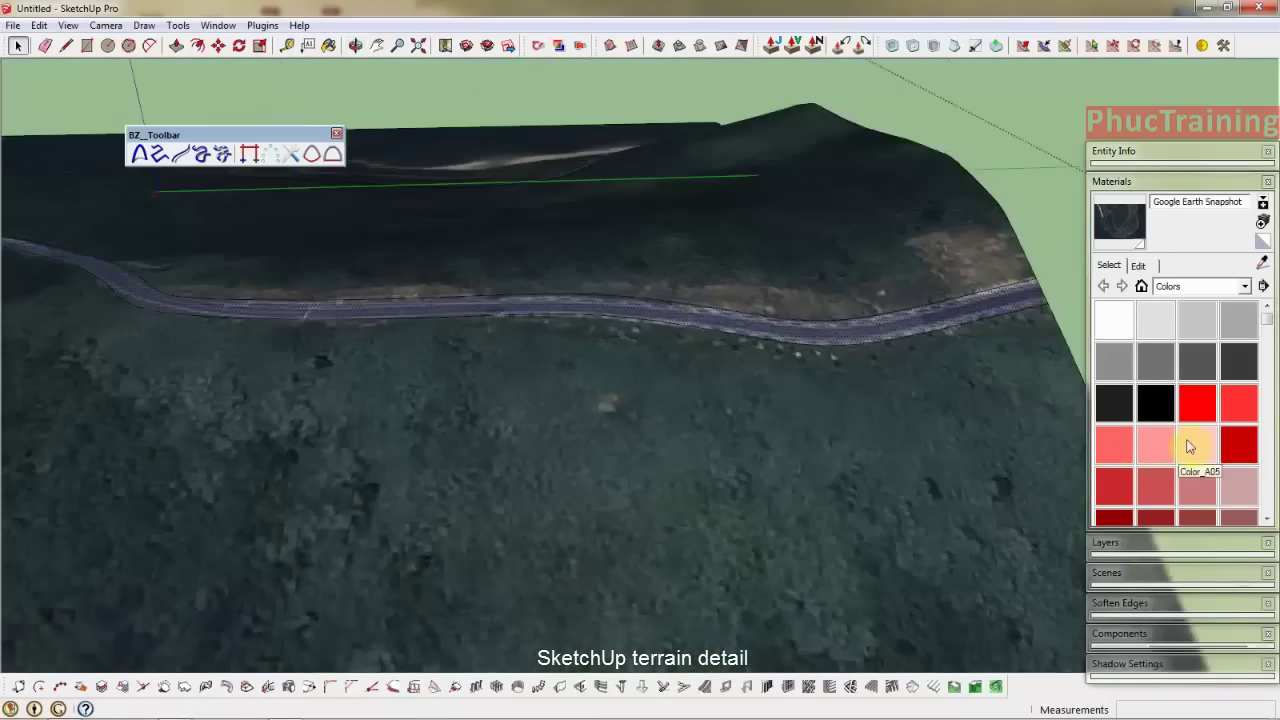
pyautogui.scroll(-5, 651, 360)
pyautogui.moveTo(651, 360)
pyautogui.mouseDown(button='middle')
pyautogui.moveTo(1171, 349)
pyautogui.moveTo(931, 257)
pyautogui.mouseUp(button='middle')
pyautogui.scroll(5, 578, 352)
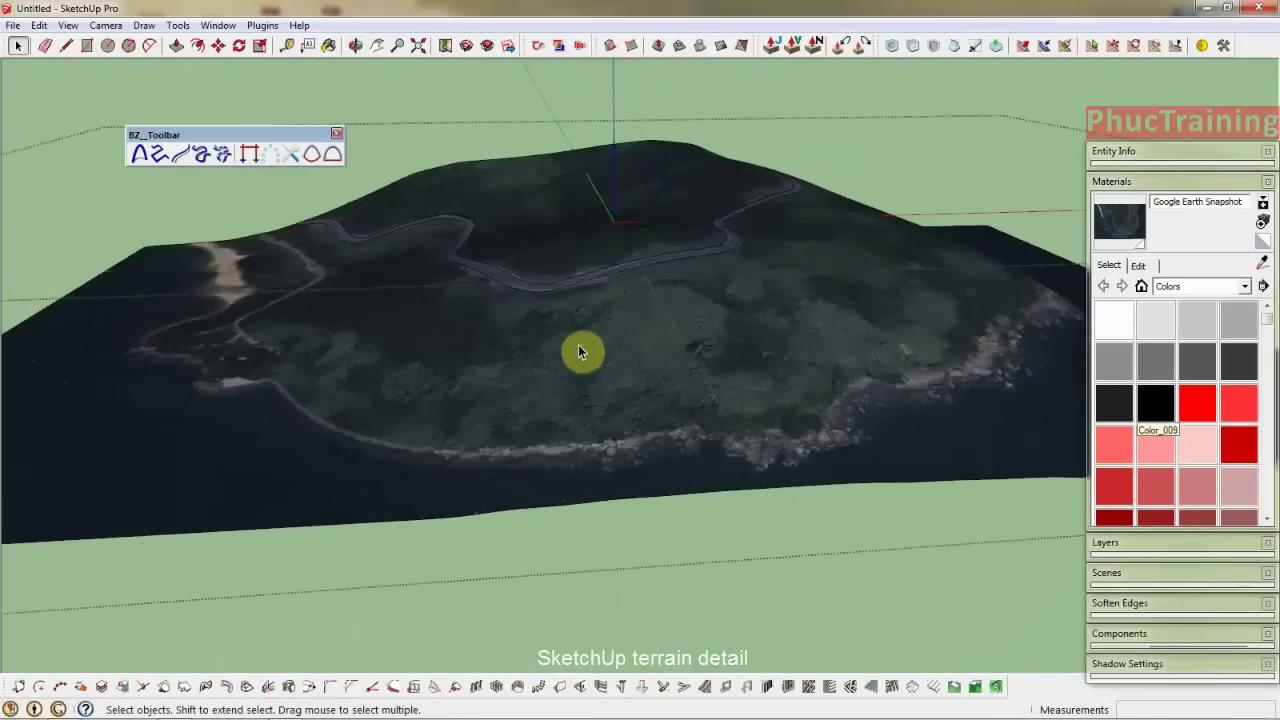
pyautogui.moveTo(578, 352); pyautogui.dragTo(900, 306, button='middle')
pyautogui.scroll(3, 571, 277)
pyautogui.moveTo(571, 277); pyautogui.dragTo(897, 251, button='middle')
pyautogui.scroll(3, 390, 395)
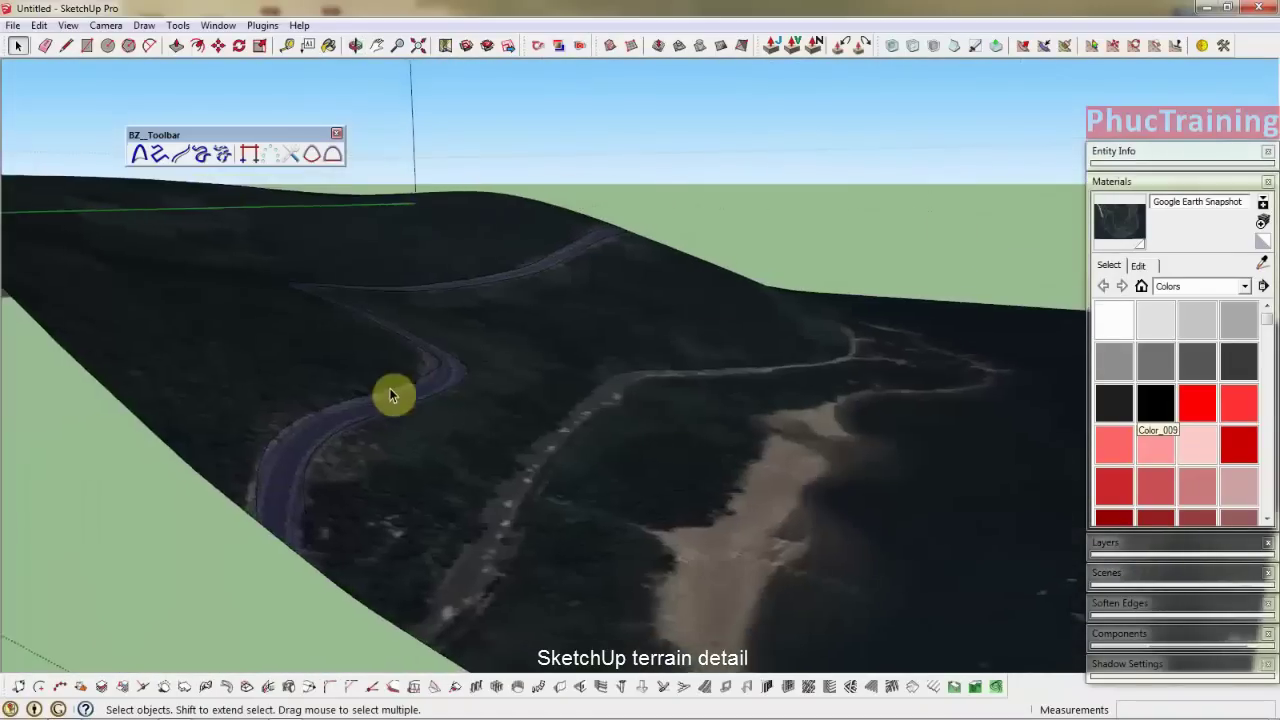
pyautogui.scroll(3, 390, 395)
pyautogui.click(68, 25)
# Toggle Hidden Geometry, flatten the road to the Best plane, and orbit to check it.
pyautogui.click(110, 85)
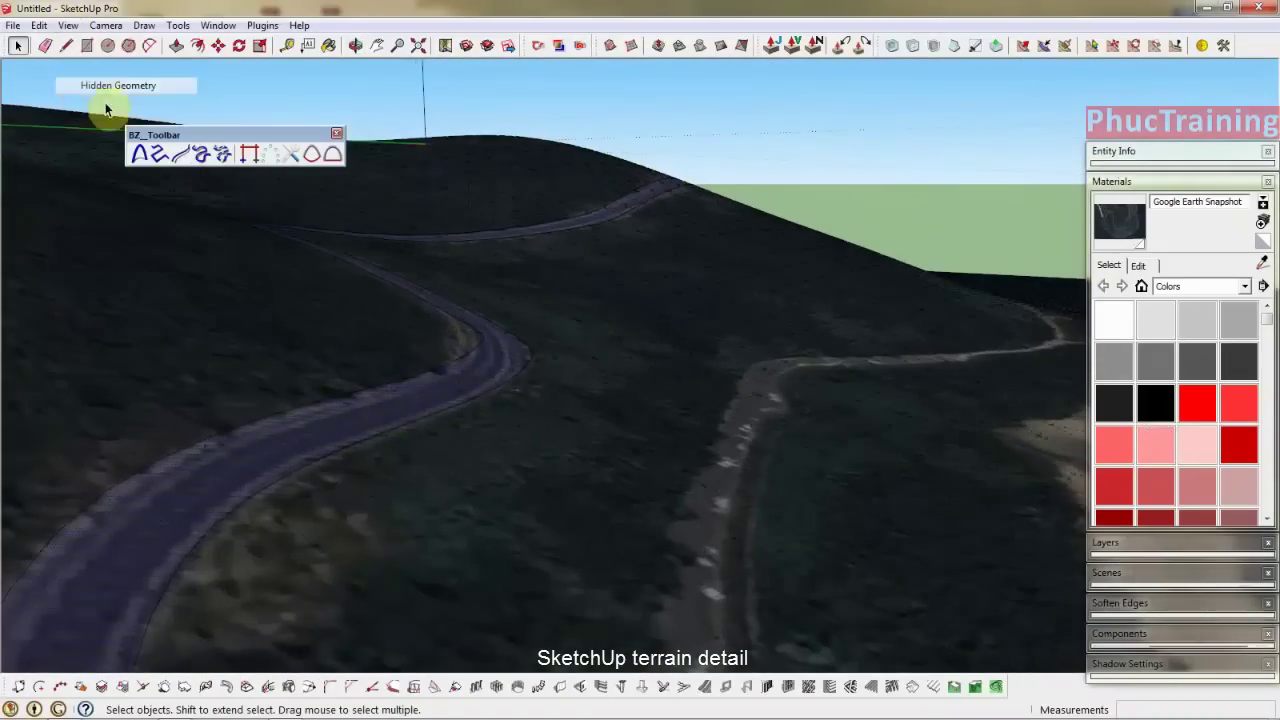
pyautogui.scroll(2, 393, 390)
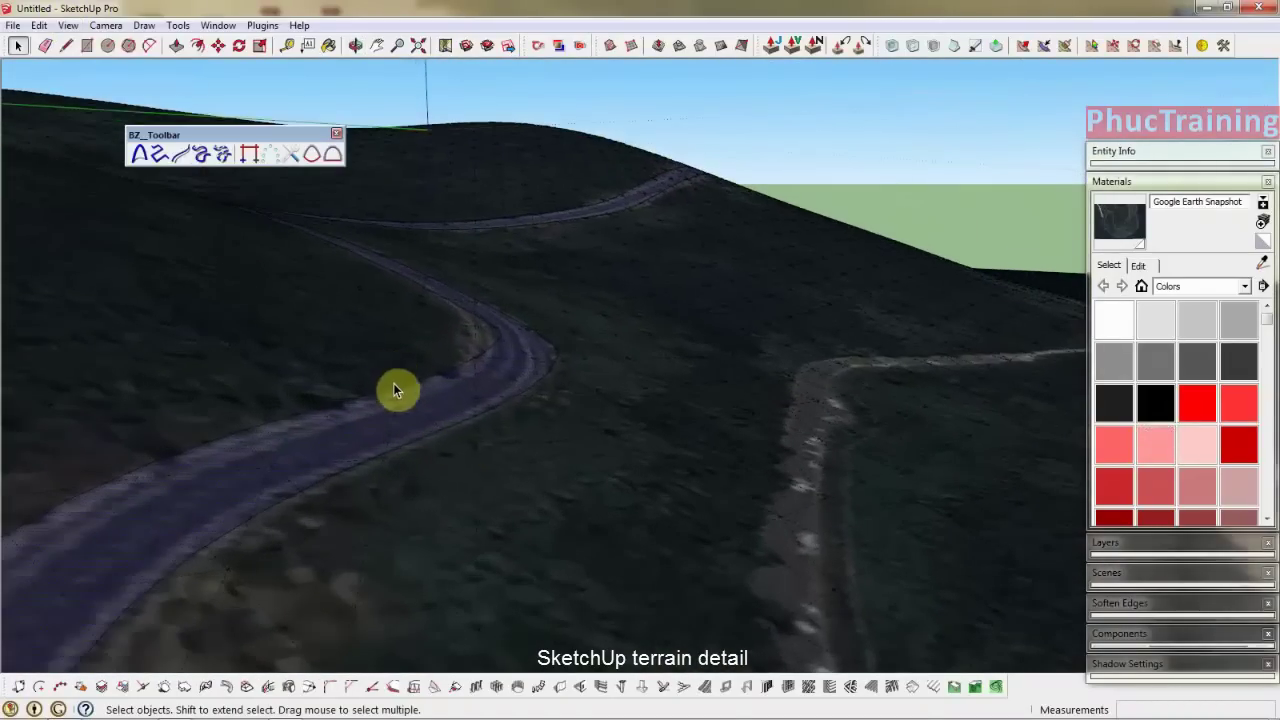
pyautogui.click(1177, 47)
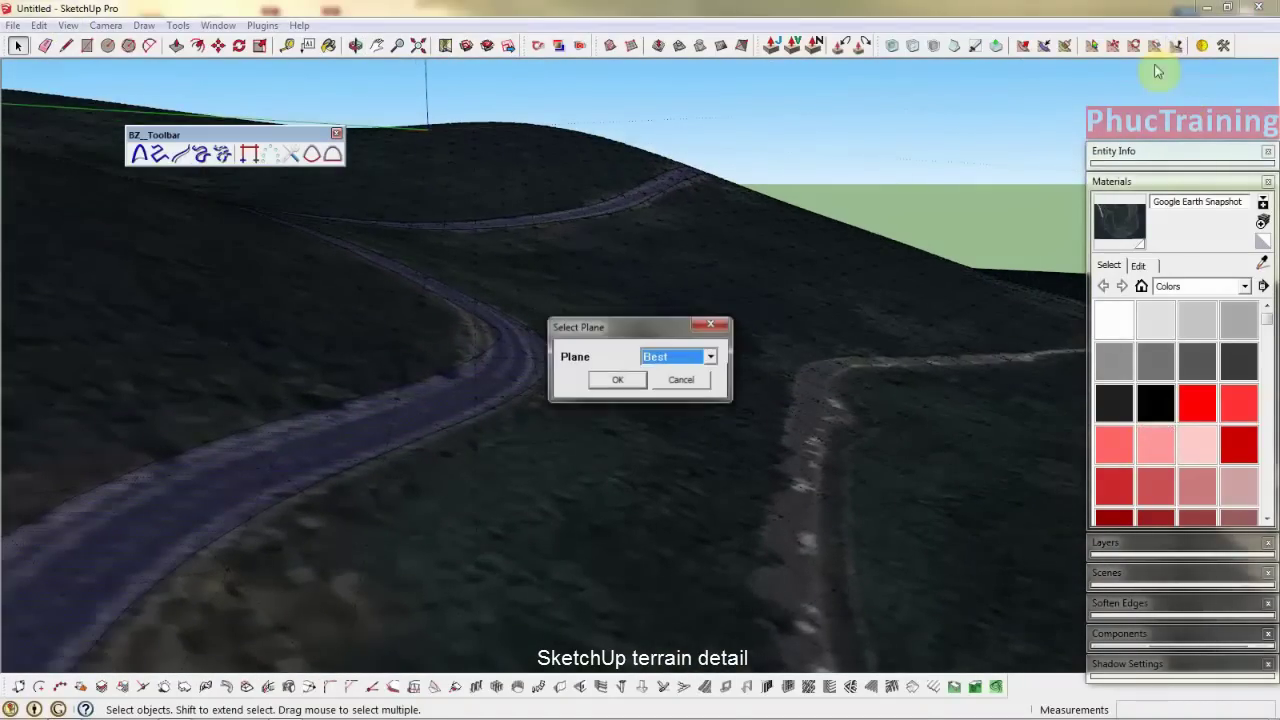
pyautogui.click(628, 380)
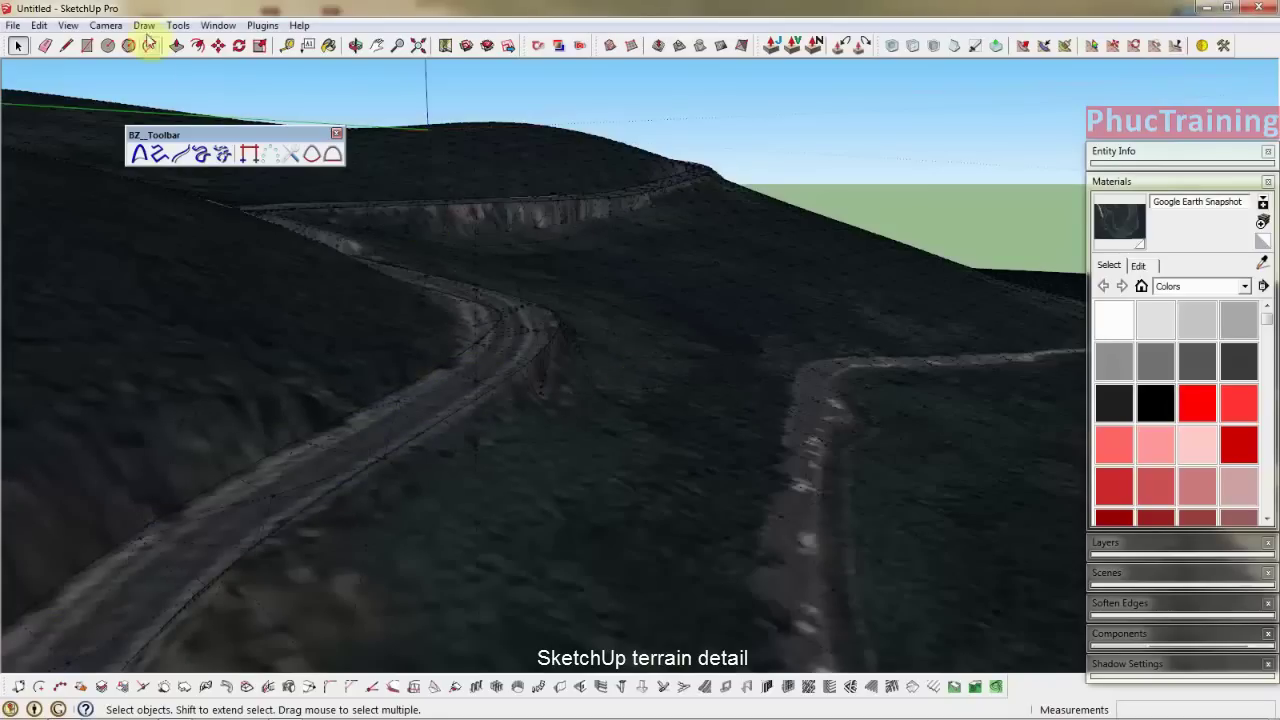
pyautogui.click(67, 25)
pyautogui.moveTo(757, 300)
pyautogui.mouseDown(button='middle')
pyautogui.moveTo(596, 261)
pyautogui.moveTo(477, 294)
pyautogui.moveTo(386, 380)
pyautogui.moveTo(357, 440)
pyautogui.moveTo(401, 254)
pyautogui.moveTo(832, 410)
pyautogui.moveTo(756, 361)
pyautogui.mouseUp(button='middle')
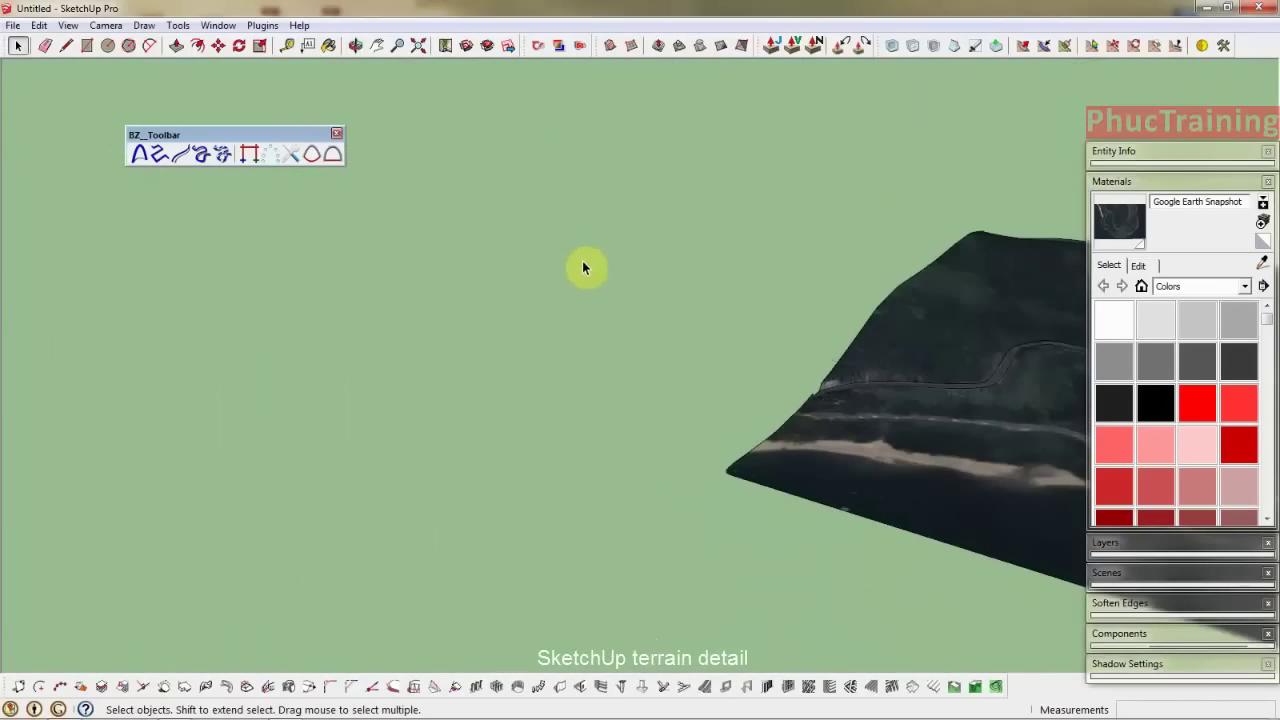
# Pan and zoom out to frame the whole terrain patch with its graded road.
pyautogui.moveTo(584, 267)
pyautogui.keyDown('shift'); pyautogui.mouseDown(button='middle')
pyautogui.moveTo(277, 366)
pyautogui.moveTo(557, 423)
pyautogui.moveTo(177, 329)
pyautogui.moveTo(548, 228)
pyautogui.moveTo(591, 389)
pyautogui.moveTo(731, 366)
pyautogui.moveTo(417, 371)
pyautogui.moveTo(633, 425)
pyautogui.moveTo(634, 406)
pyautogui.moveTo(766, 543)
pyautogui.moveTo(577, 423)
pyautogui.moveTo(626, 373)
pyautogui.moveTo(851, 443)
pyautogui.moveTo(908, 480)
pyautogui.moveTo(771, 431)
pyautogui.moveTo(802, 400)
pyautogui.moveTo(951, 351)
pyautogui.moveTo(871, 346)
pyautogui.moveTo(614, 426)
pyautogui.moveTo(975, 387)
pyautogui.moveTo(694, 423)
pyautogui.moveTo(923, 434)
pyautogui.moveTo(840, 475)
pyautogui.moveTo(617, 460)
pyautogui.moveTo(643, 489)
pyautogui.moveTo(603, 540)
pyautogui.moveTo(788, 394)
pyautogui.moveTo(1234, 437)
pyautogui.moveTo(971, 420)
pyautogui.moveTo(1113, 383)
pyautogui.moveTo(886, 509)
pyautogui.moveTo(749, 400)
pyautogui.moveTo(541, 511)
pyautogui.mouseUp(button='middle'); pyautogui.keyUp('shift')
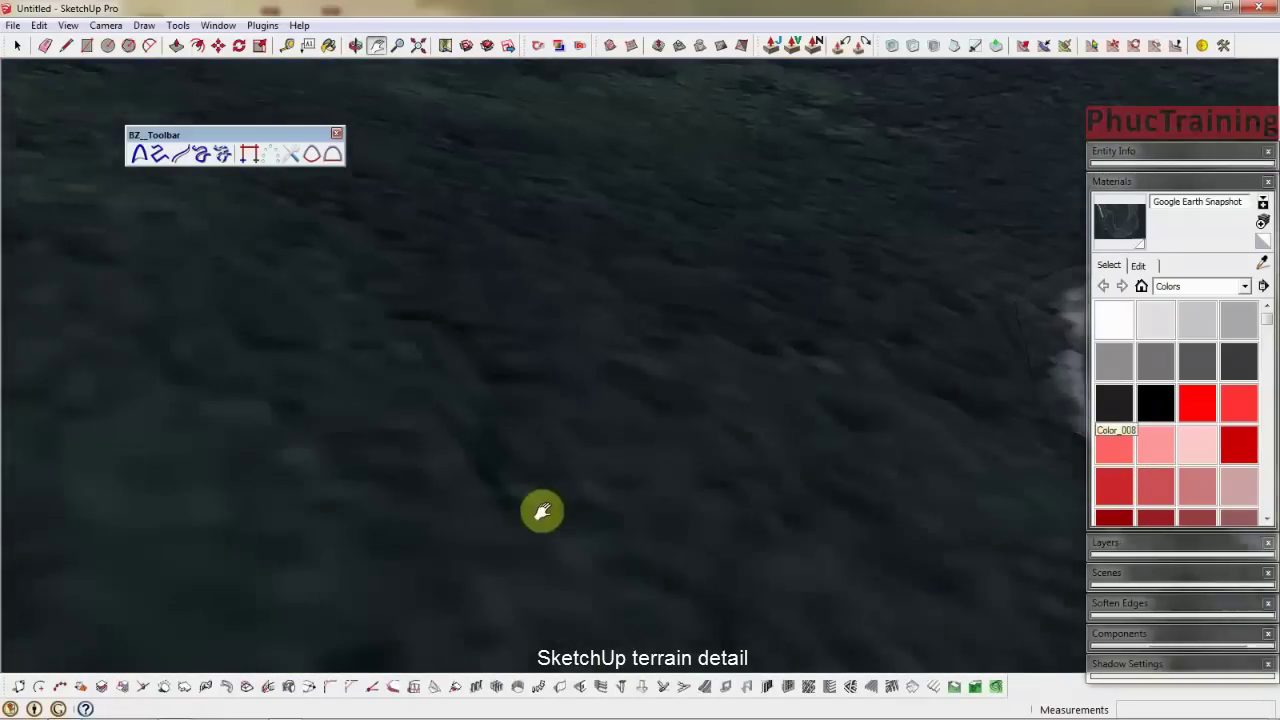
pyautogui.scroll(-5, 541, 511)
pyautogui.press('z')
pyautogui.moveTo(640, 297); pyautogui.dragTo(626, 574)
pyautogui.scroll(-2, 828, 423)
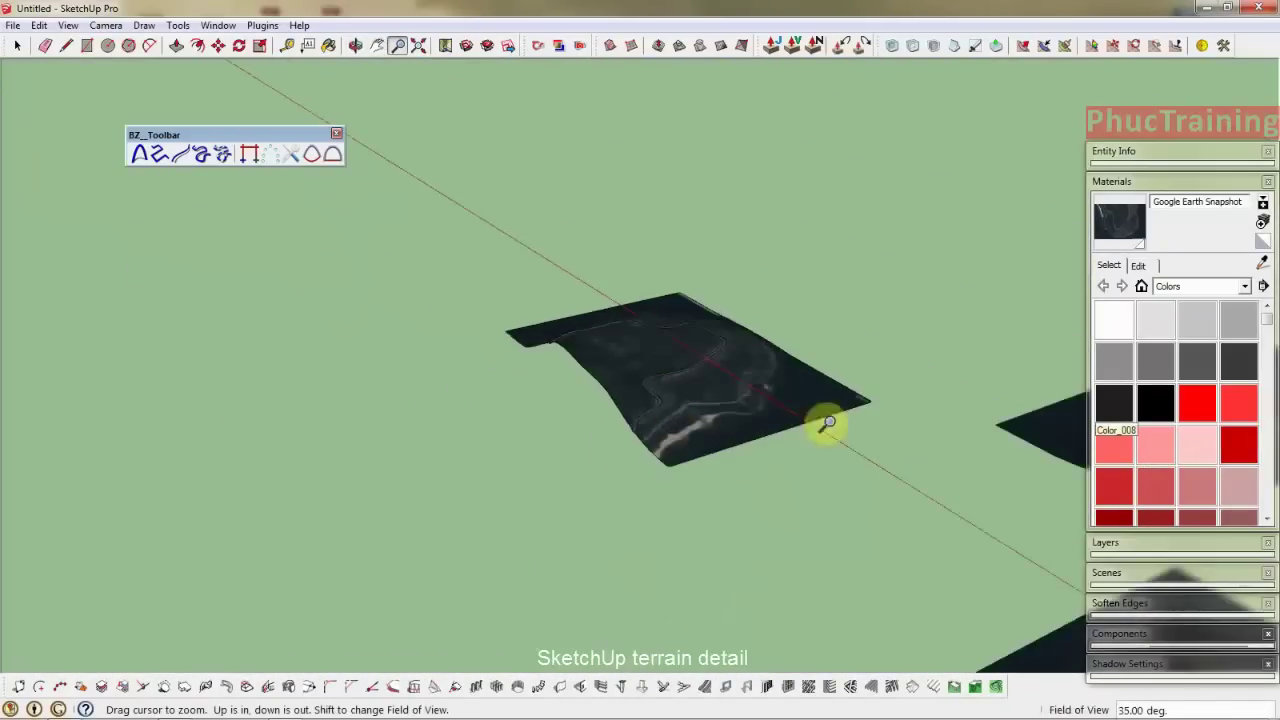
pyautogui.scroll(-2, 466, 480)
pyautogui.scroll(2, 683, 366)
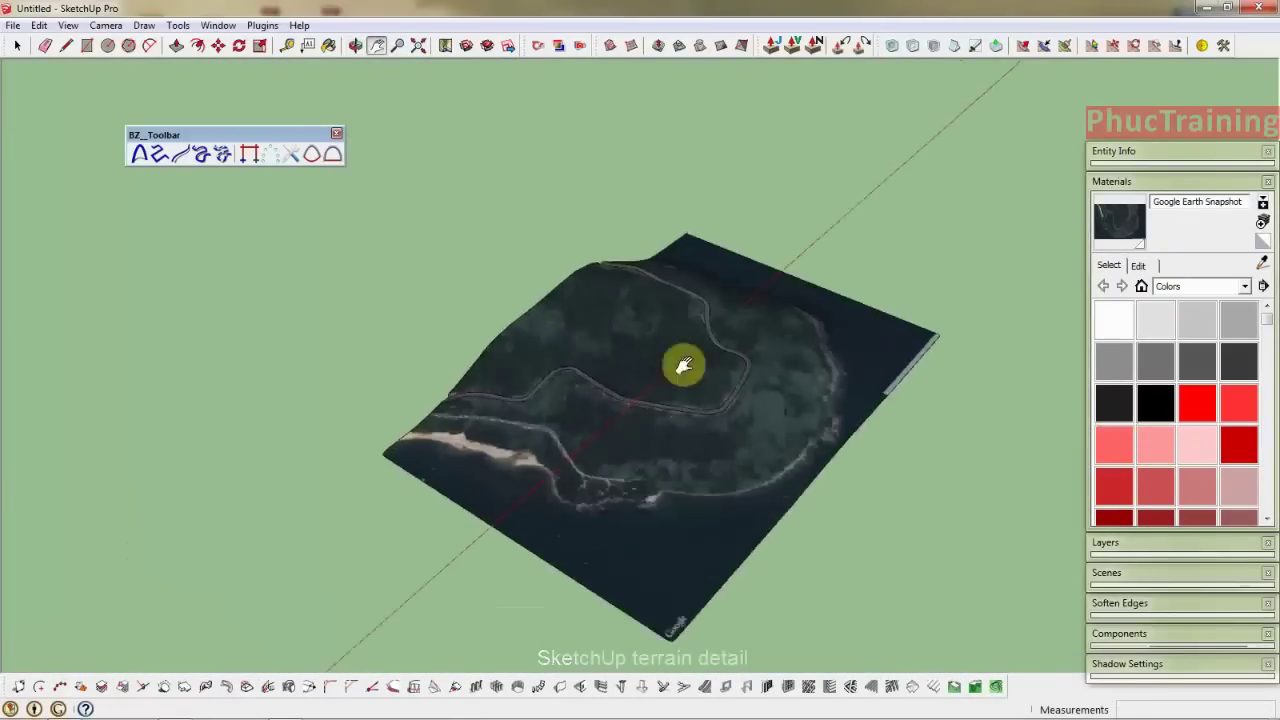